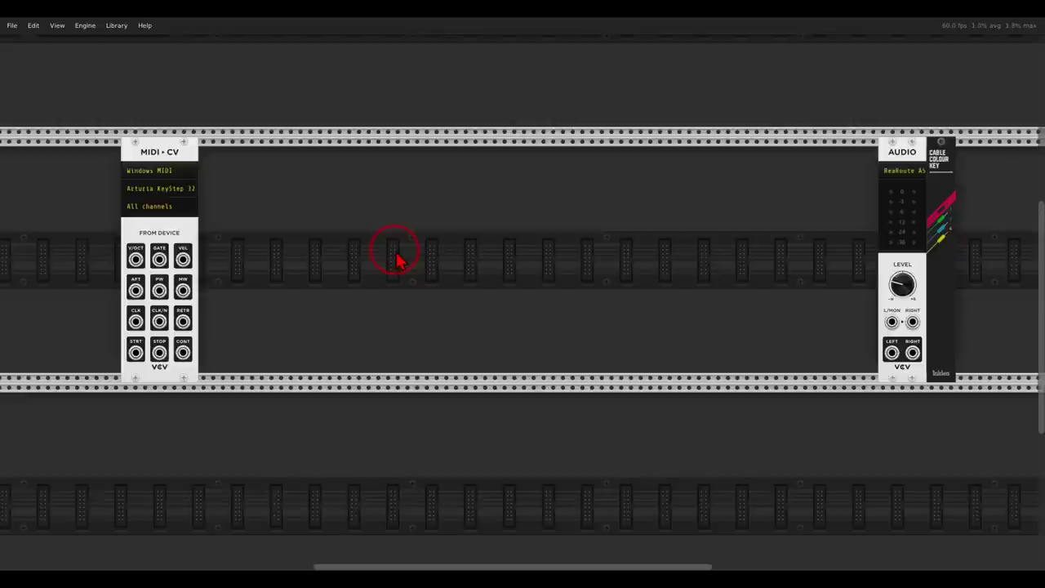
click(886, 585)
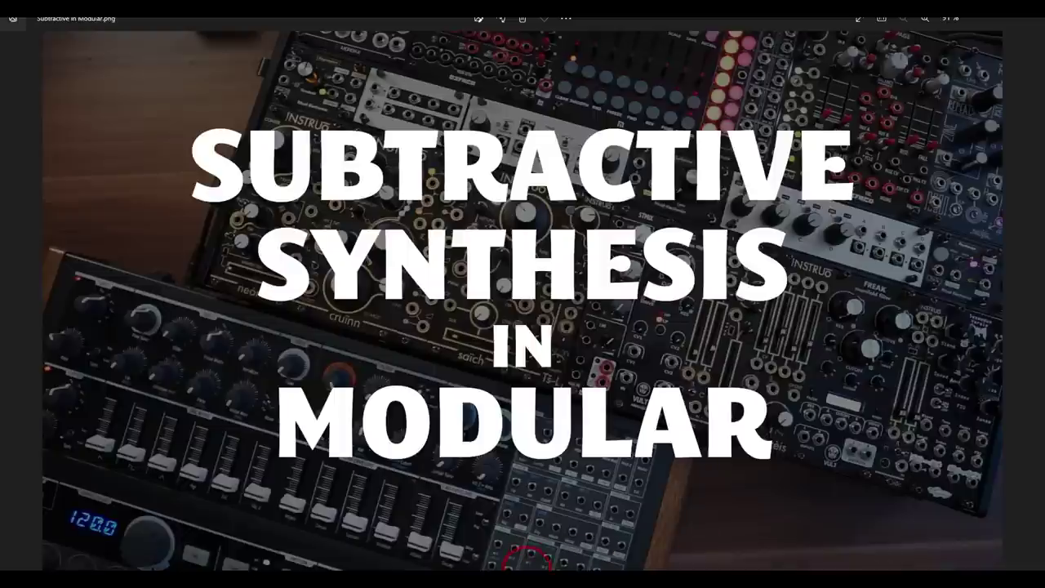
click(527, 560)
Step: Add the Surge XT Classic VCO and Modern VCO modules side by side after the MIDI-CV module
right_click(353, 323)
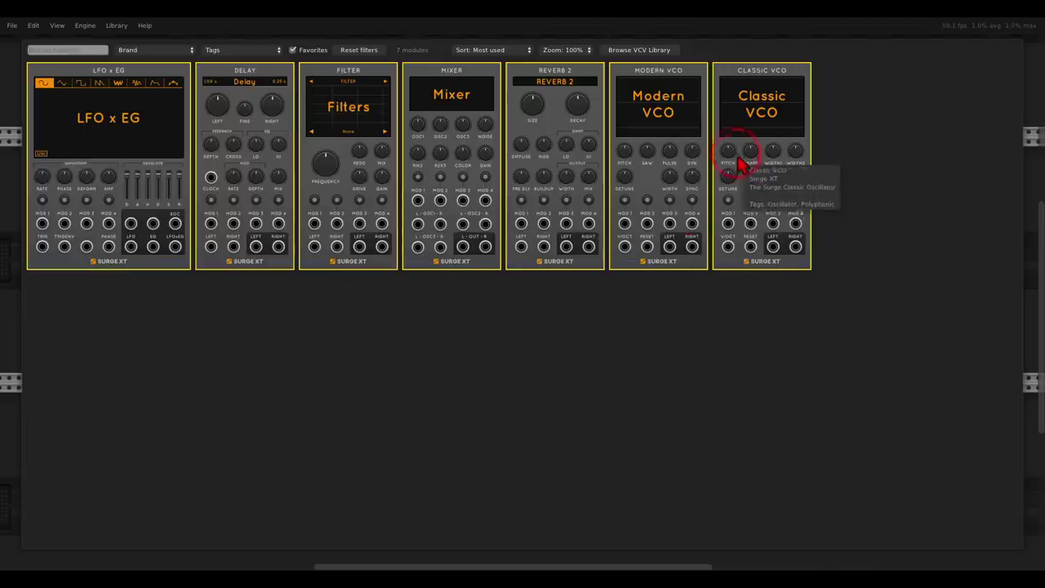
drag(741, 168, 253, 209)
drag(281, 247, 309, 274)
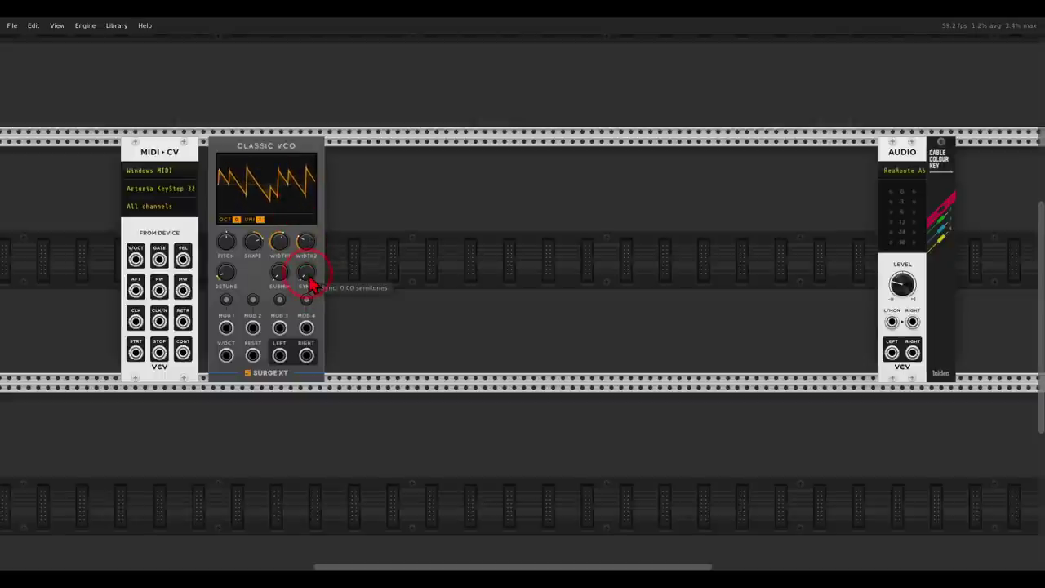
right_click(338, 273)
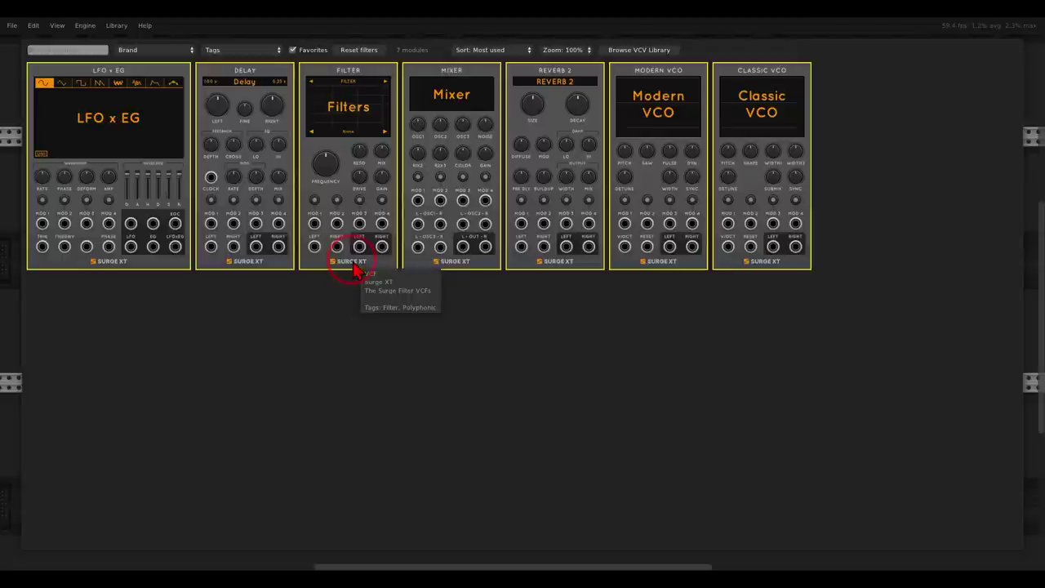
click(660, 196)
drag(414, 255, 368, 255)
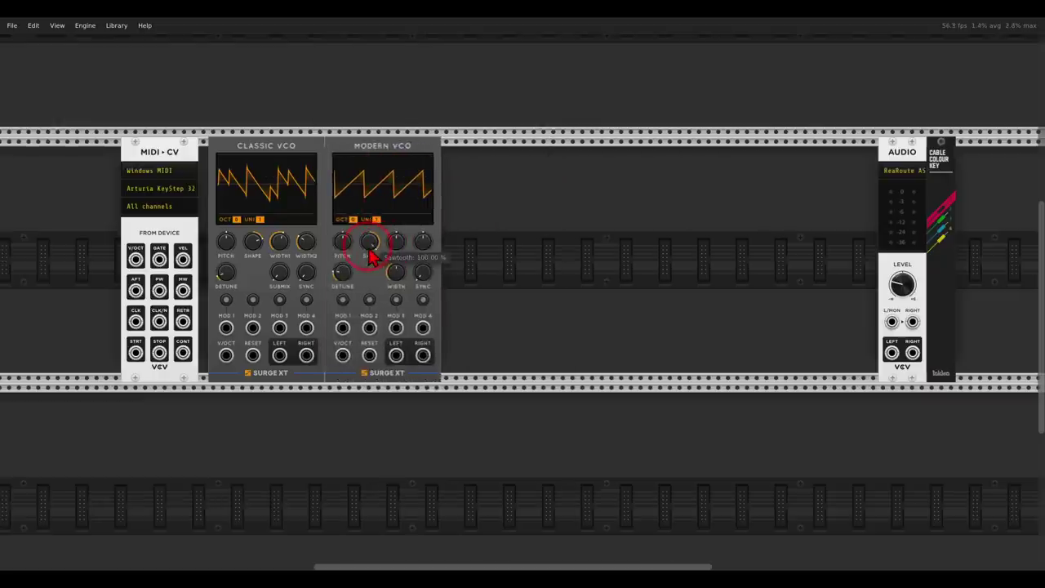
Step: Add the Surge XT Mixer and patch the Classic VCO's stereo outputs into OSC1 and the Modern VCO's into OSC2
right_click(501, 275)
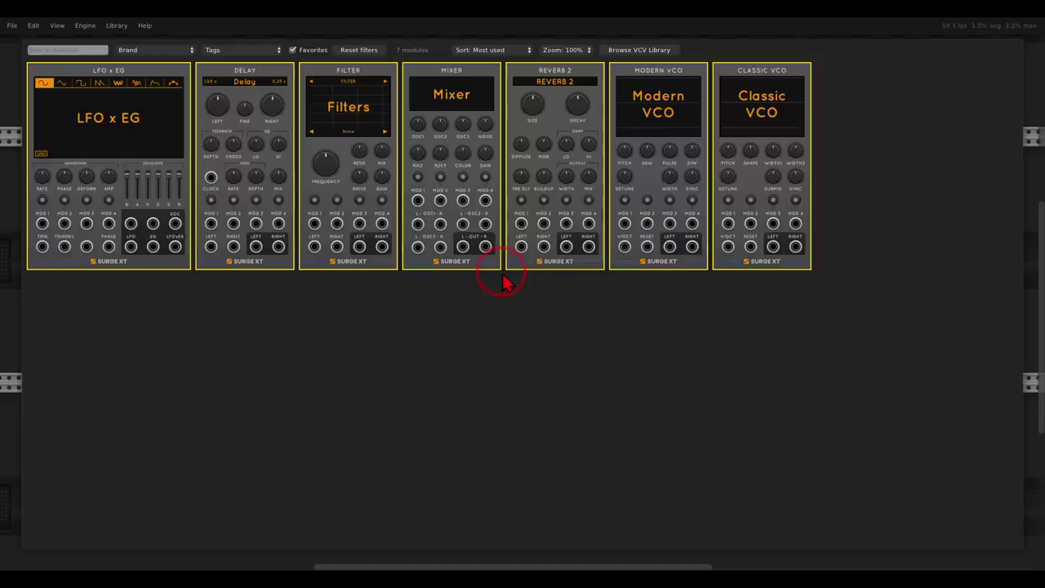
click(451, 188)
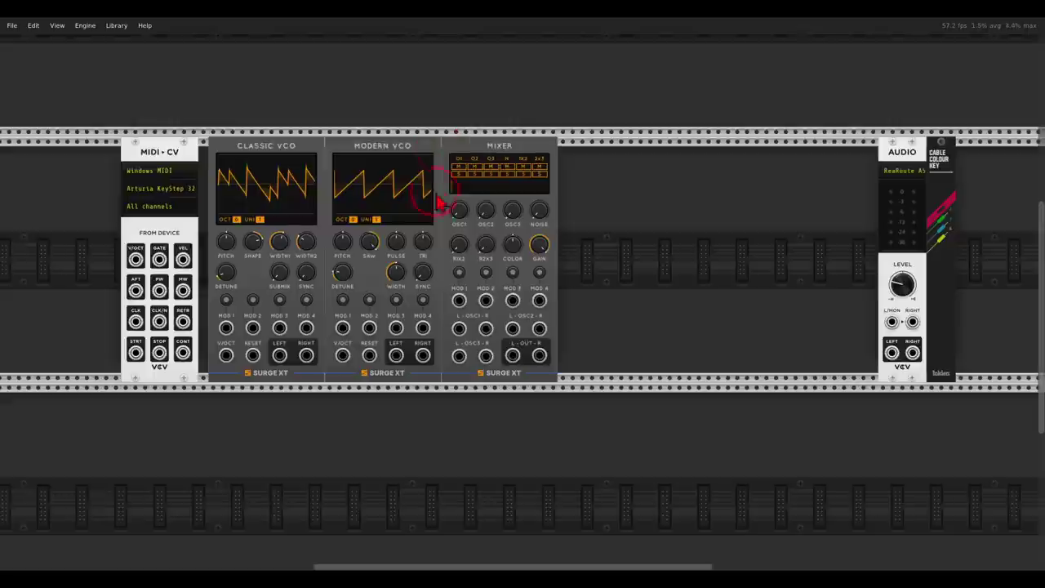
drag(279, 355, 459, 329)
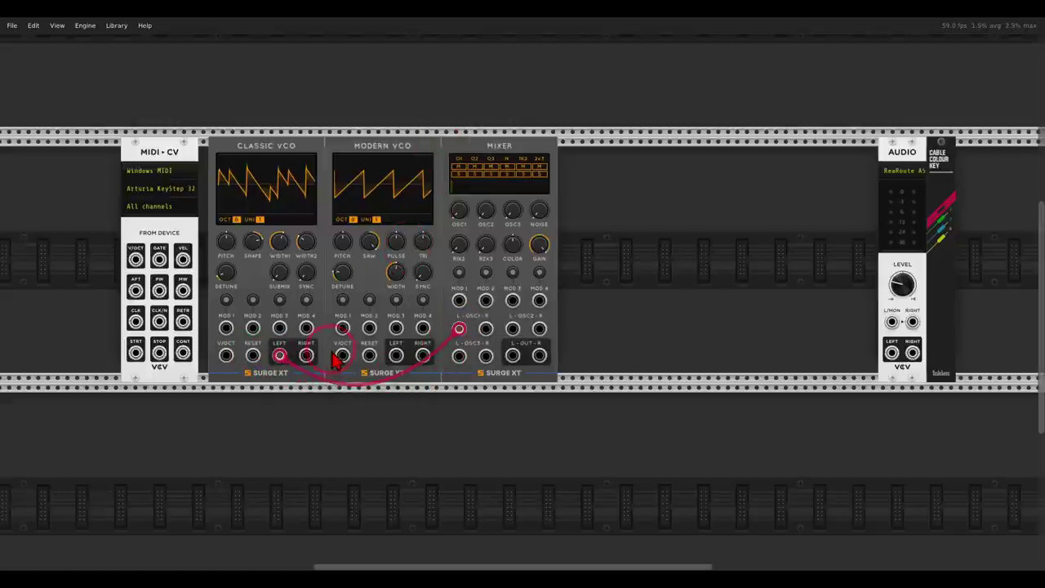
drag(307, 355, 486, 329)
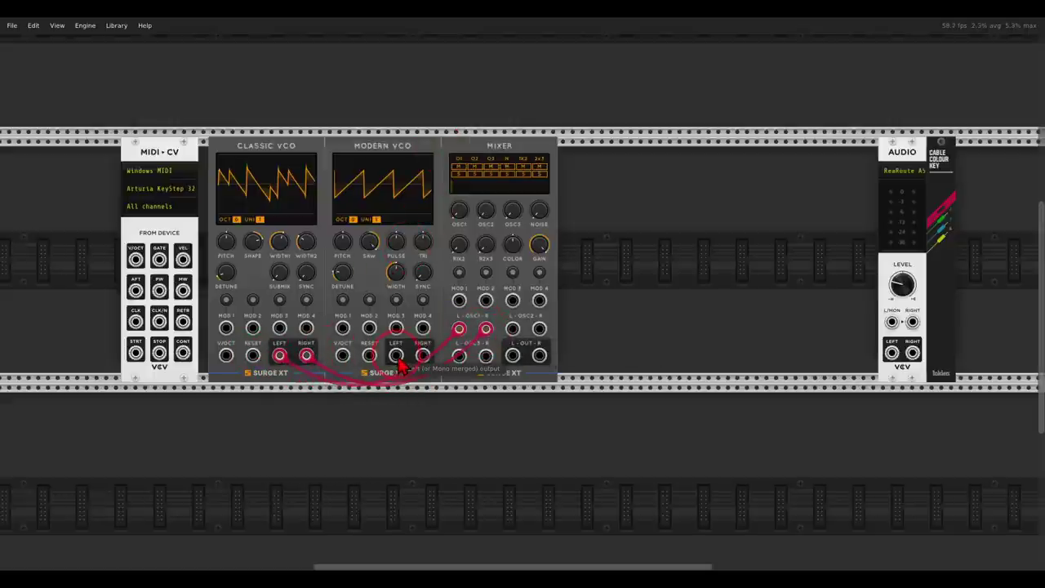
drag(396, 355, 511, 329)
drag(433, 356, 538, 333)
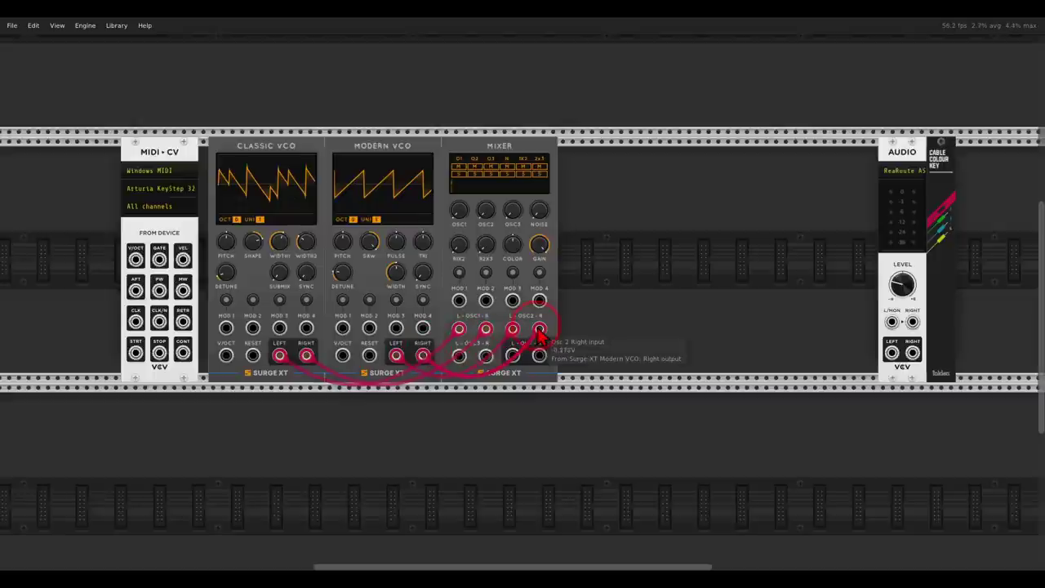
Step: Add the Surge XT Filter after the Mixer, set to LP OB-Xd 24 dB, and patch the mixer's stereo output into it
right_click(606, 295)
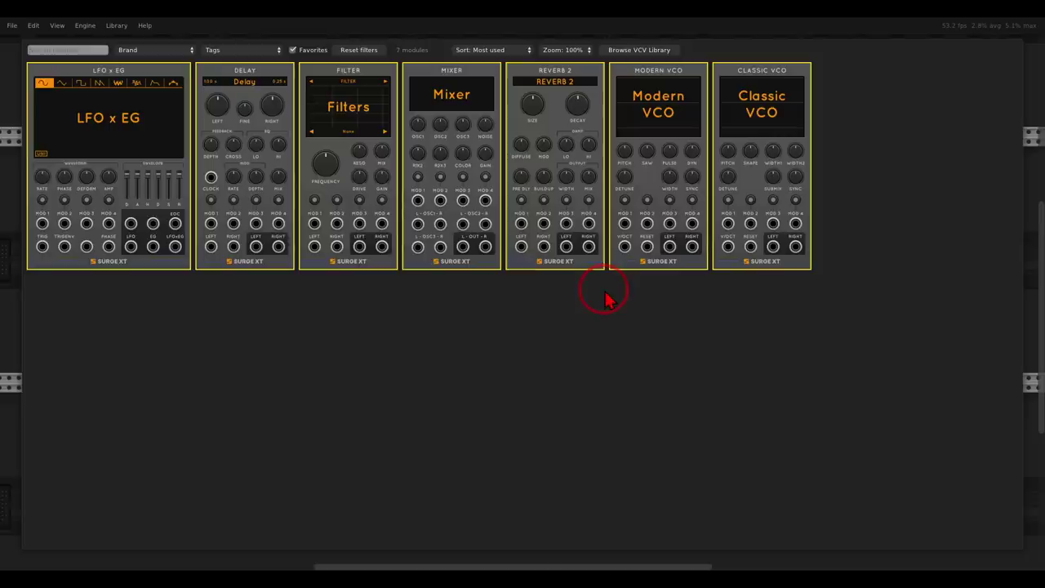
click(349, 175)
drag(516, 355, 602, 358)
click(593, 382)
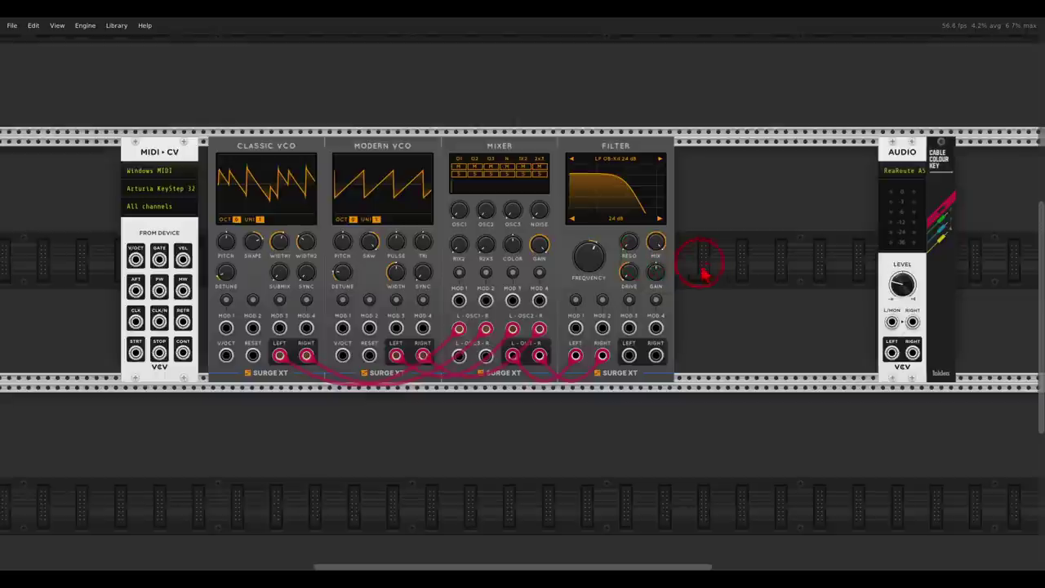
Step: Shift the modules from MIDI-CV through Filter left to make room and add the LFO x EG module after the Filter
drag(700, 264, 159, 221)
drag(388, 160, 329, 160)
right_click(672, 237)
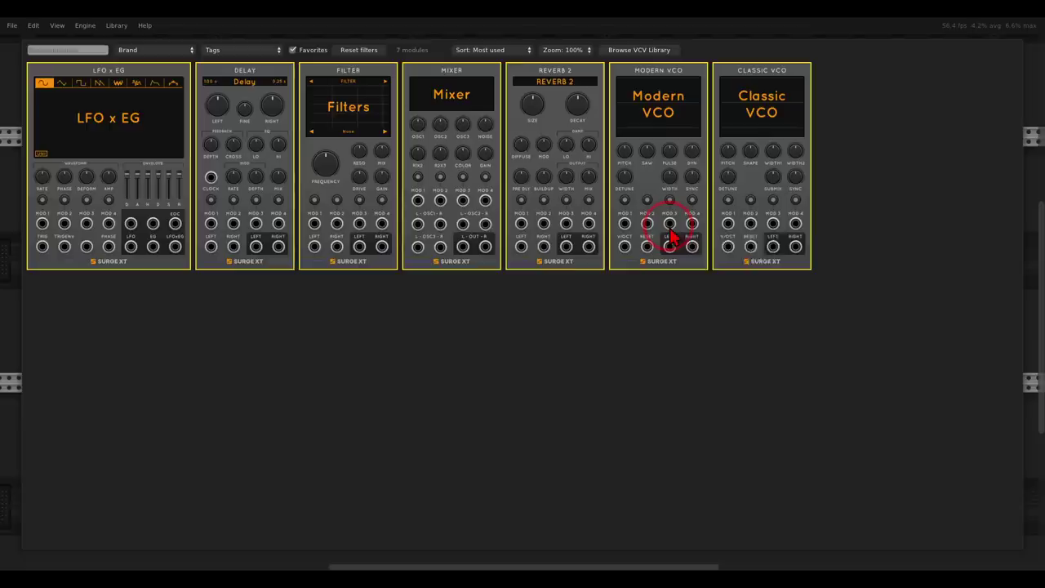
click(139, 162)
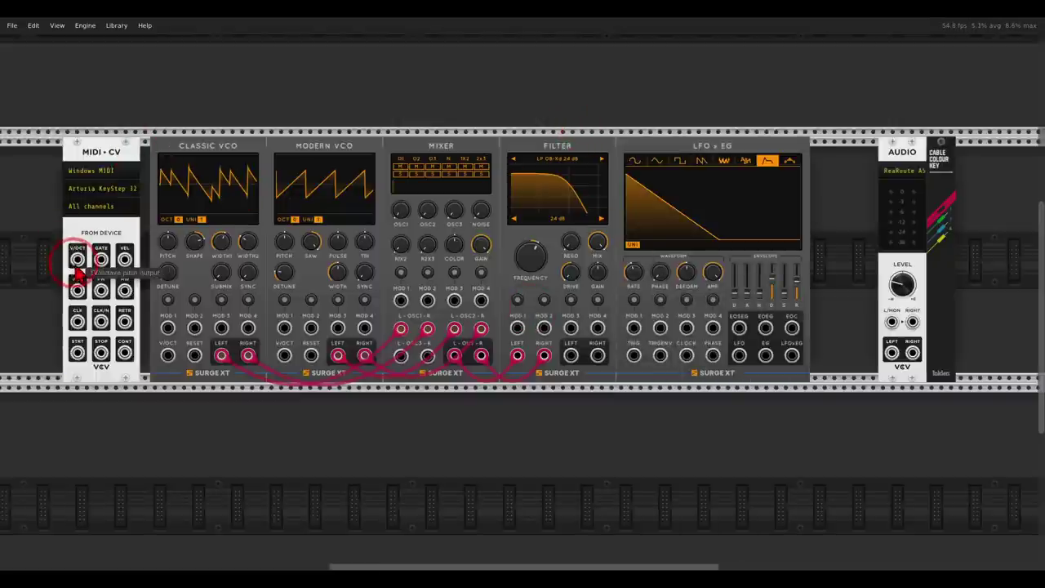
Step: Patch the MIDI-CV pitch output into both oscillators' V/OCT inputs and its gate output into the LFO x EG's TRIGENV input
drag(76, 260, 168, 355)
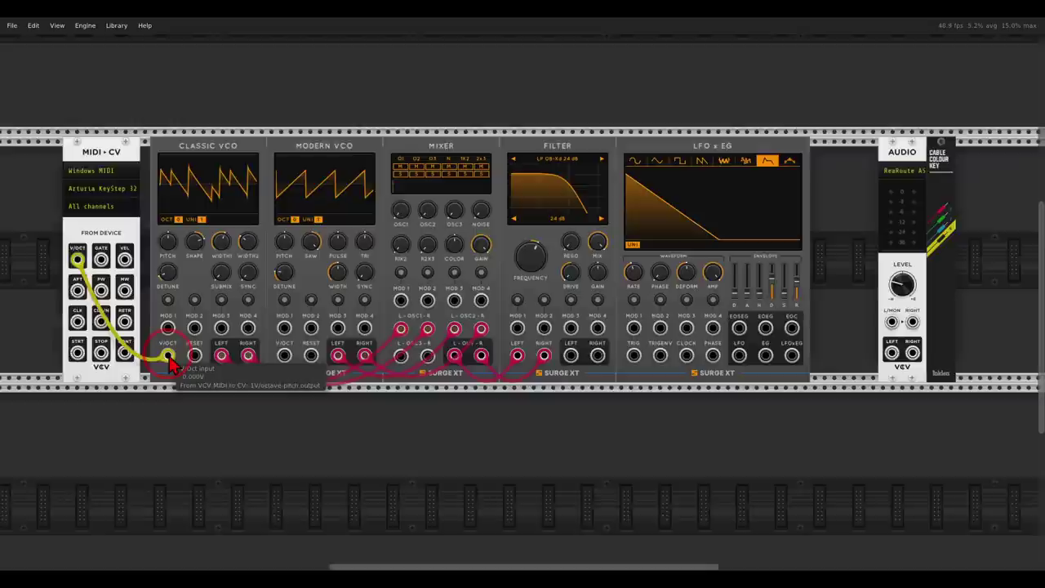
drag(77, 260, 277, 362)
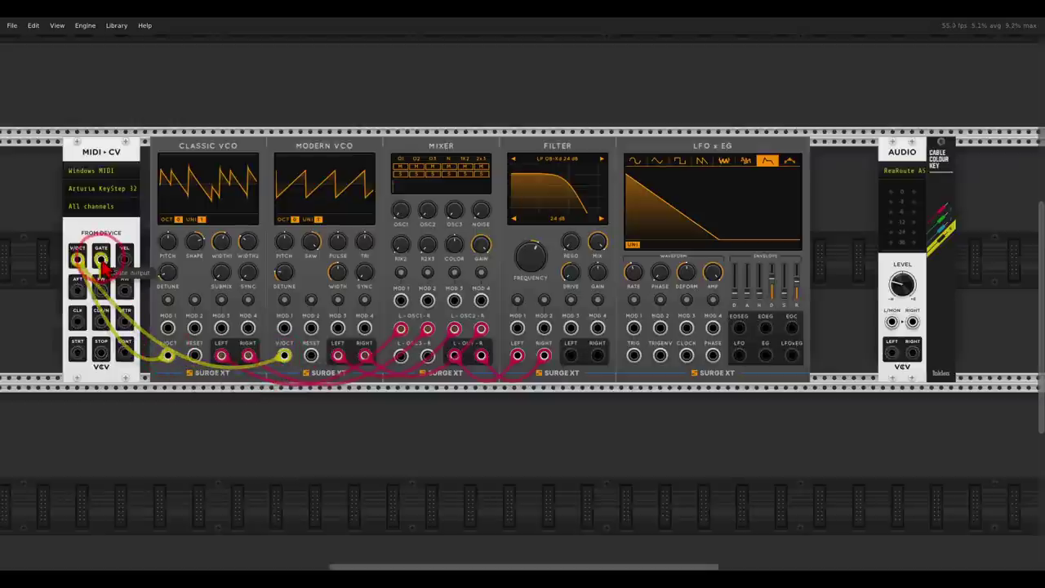
drag(100, 260, 657, 357)
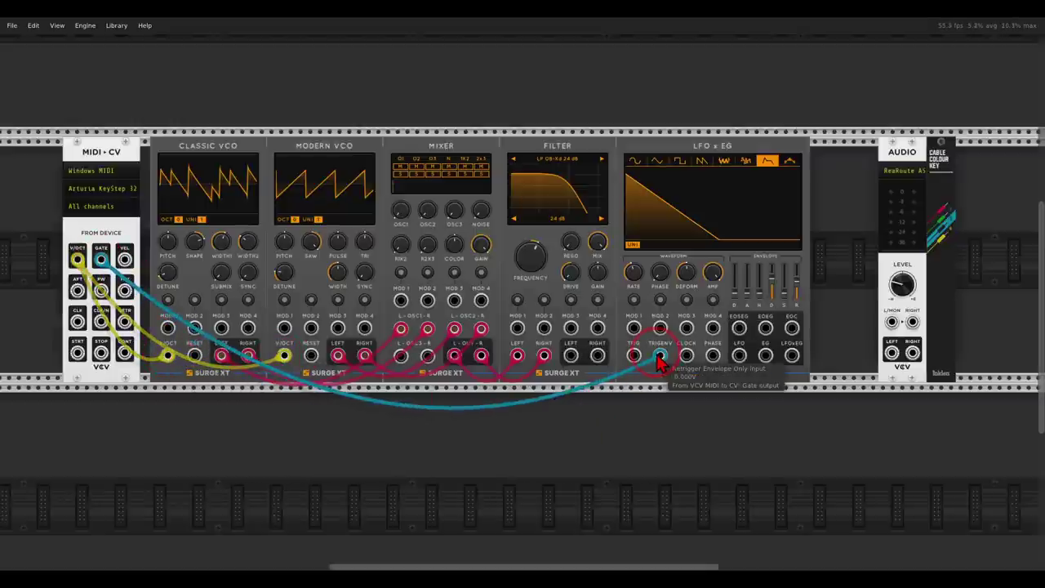
Step: Patch the Filter's left and right outputs into the Audio module's L/MON and RIGHT inputs
drag(570, 356, 598, 362)
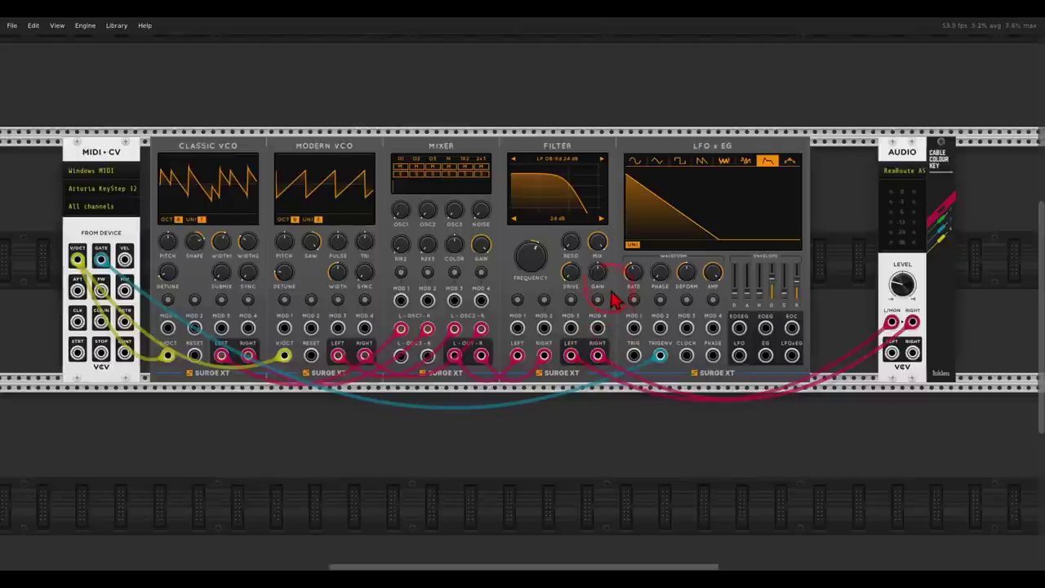
scroll(610, 292, up, 5)
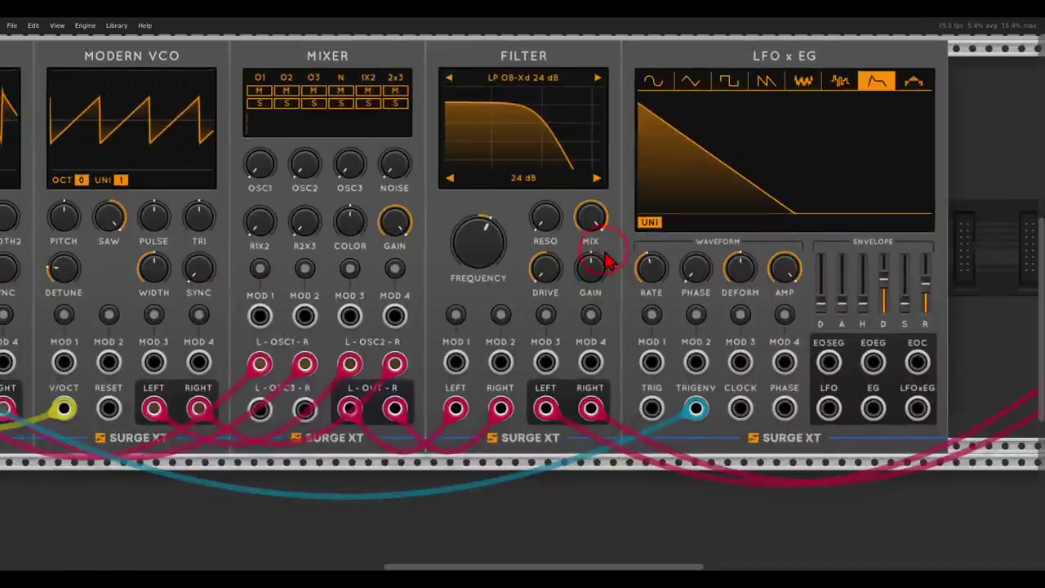
drag(606, 251, 587, 284)
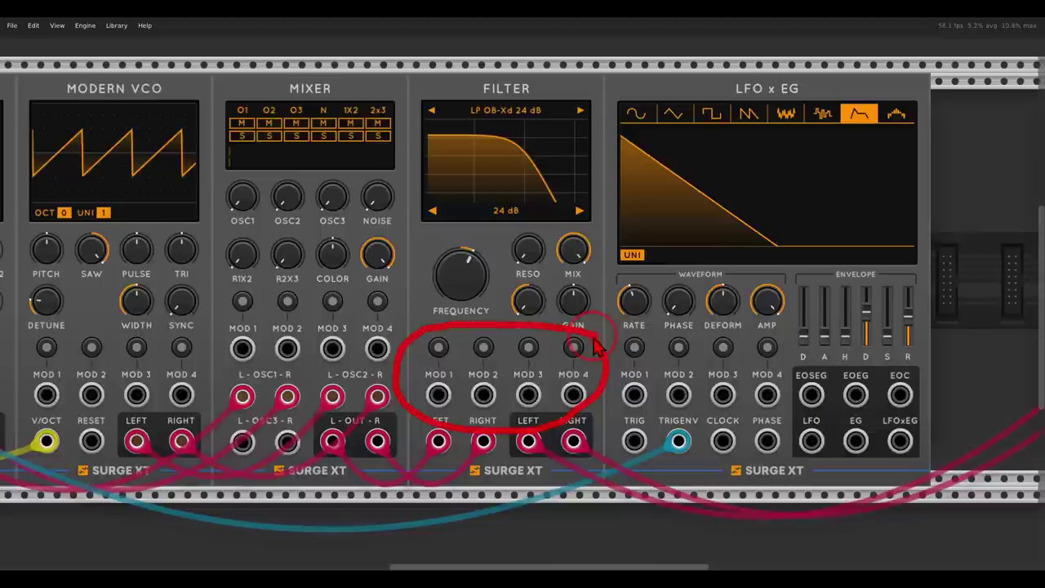
Step: Display the Filter's Mod 1 modulation amounts and return to the normal knob view
click(439, 349)
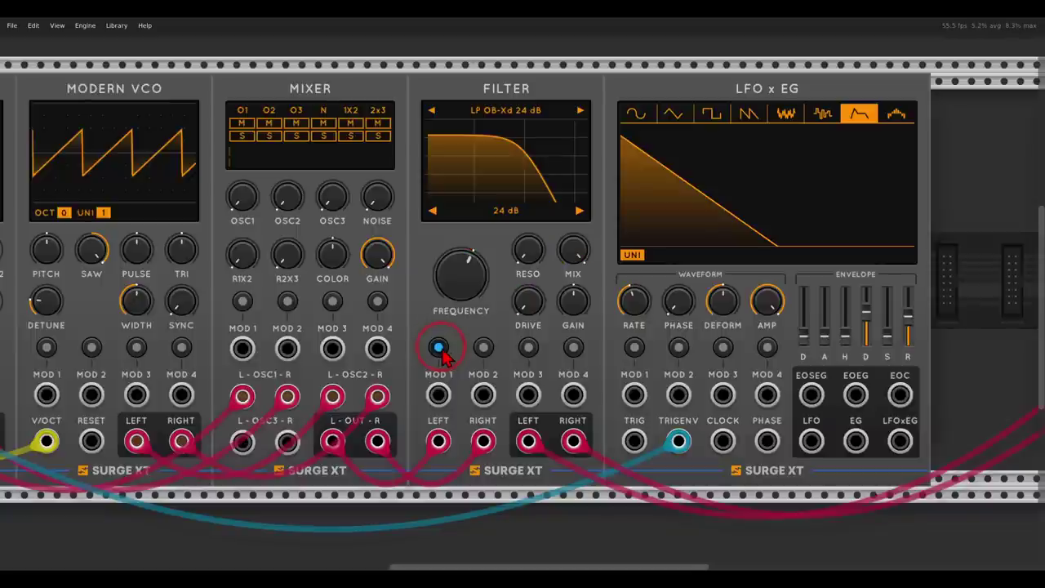
drag(528, 305, 515, 196)
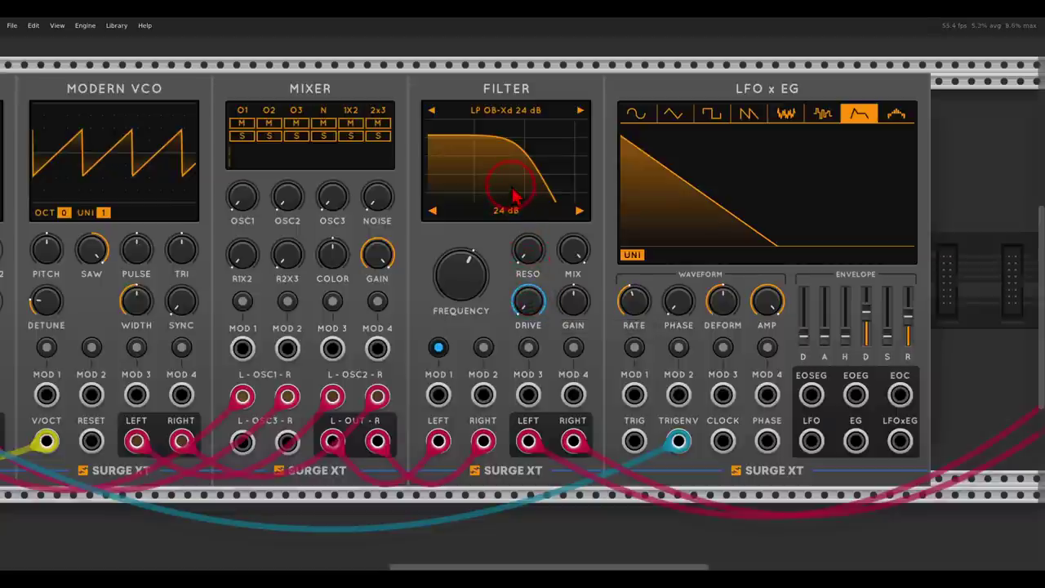
click(438, 348)
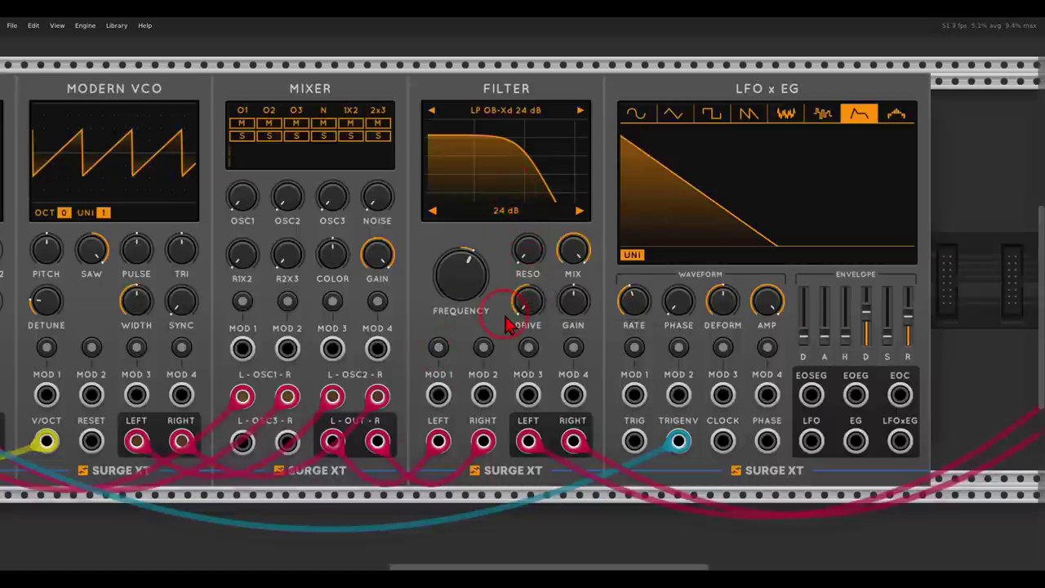
Step: Patch the LFO x EG's EG output into the Filter's Mod 1 input and make it modulate a lowered cutoff frequency
click(856, 441)
drag(855, 441, 440, 395)
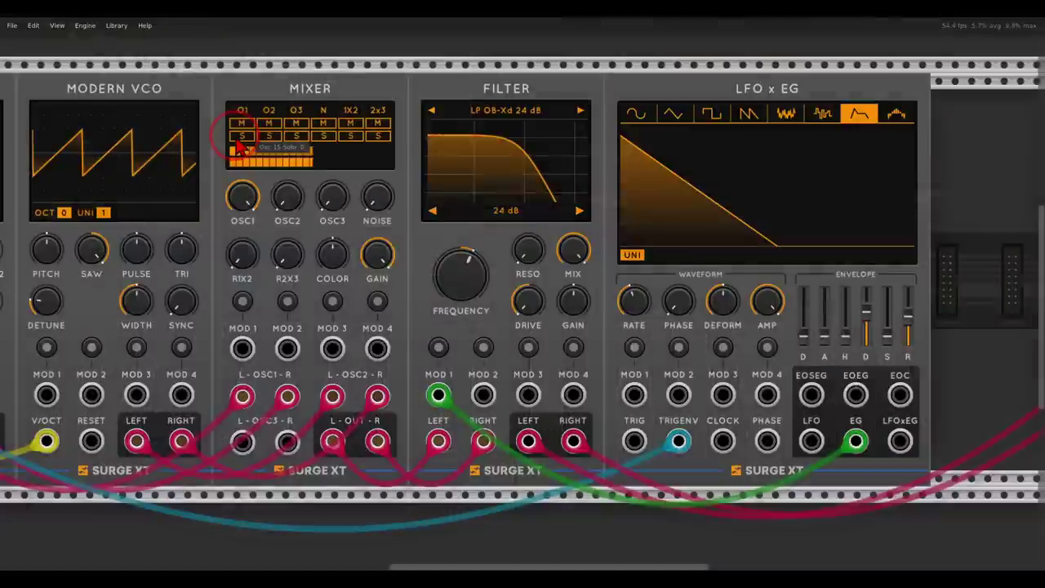
drag(445, 327, 451, 271)
click(438, 347)
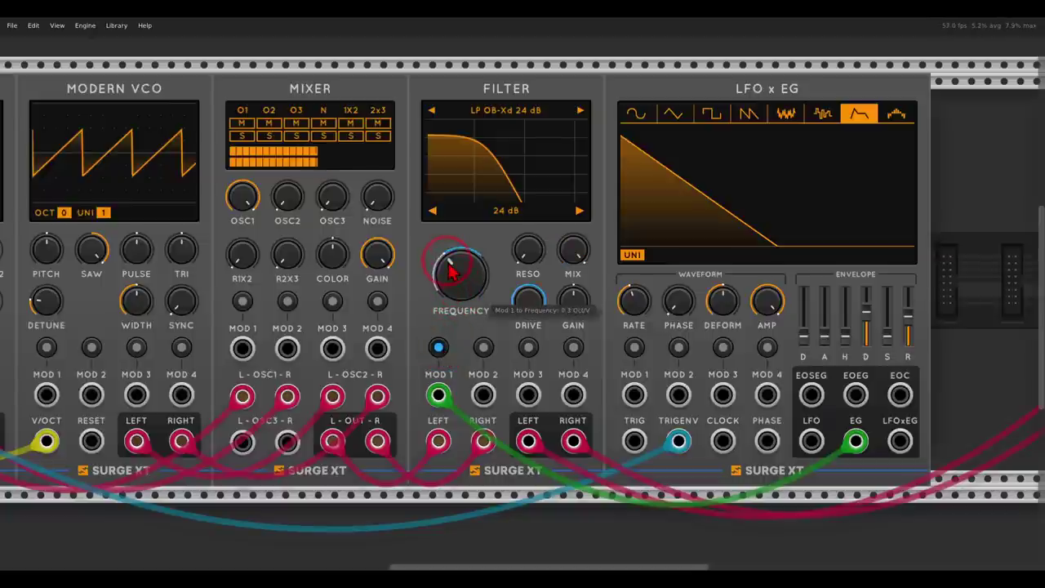
click(440, 348)
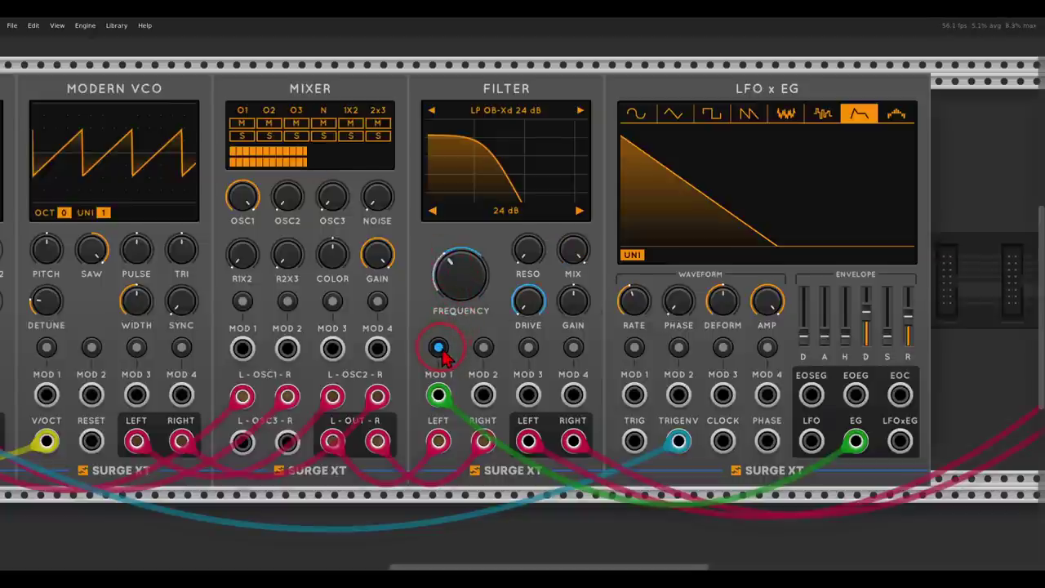
click(440, 348)
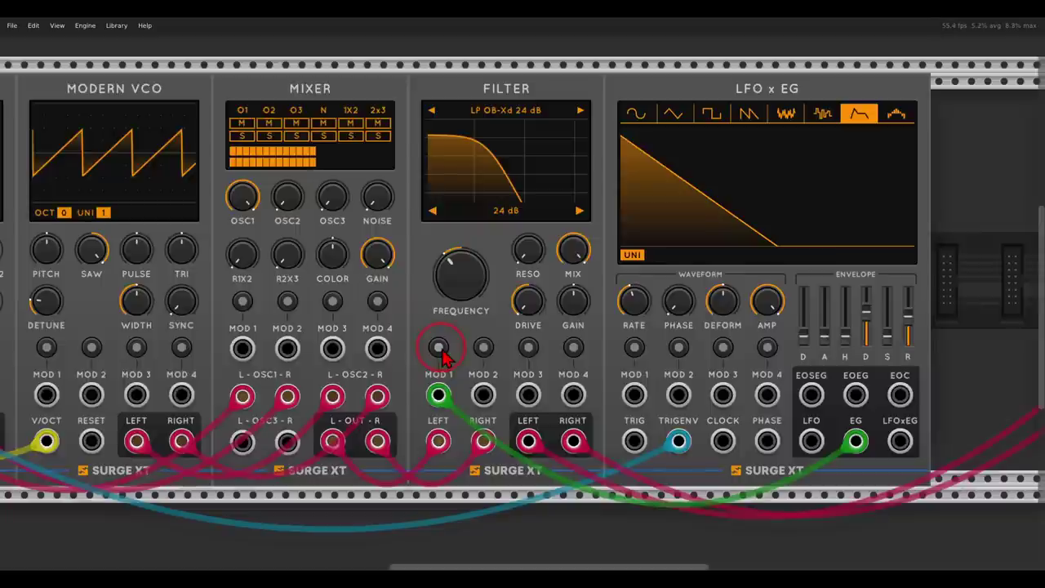
Step: Raise the envelope's sustain and bring up the OSC2 level in the Mixer to almost 0 dB
scroll(433, 346, down, 1)
scroll(384, 328, left, 4)
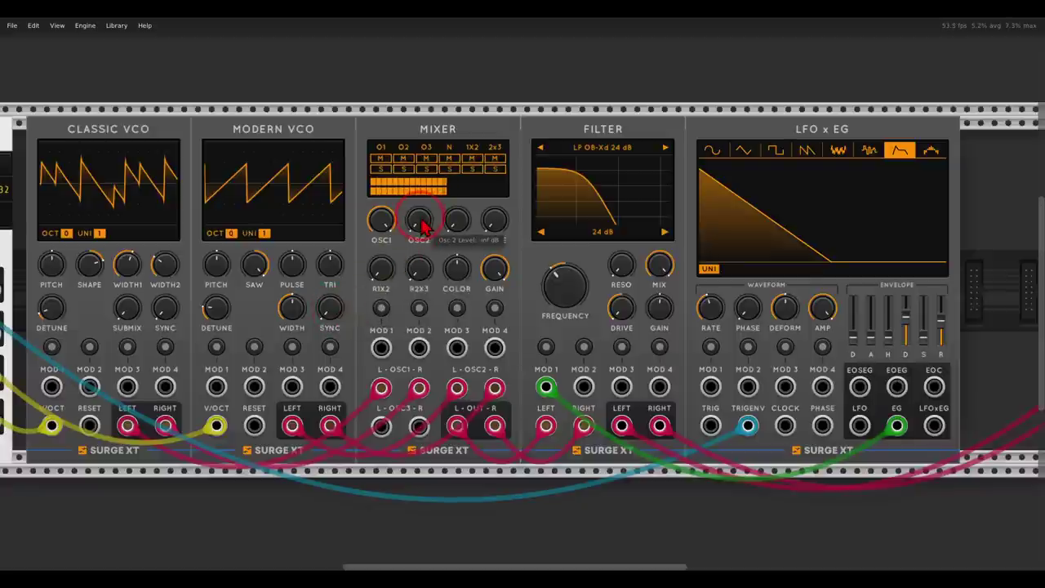
drag(921, 353, 863, 240)
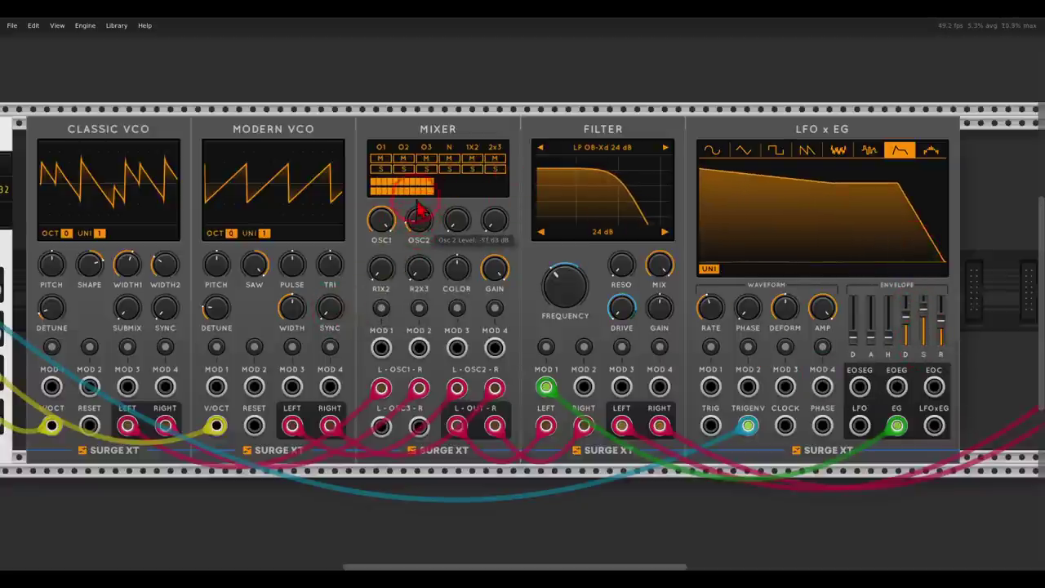
drag(420, 161, 422, 222)
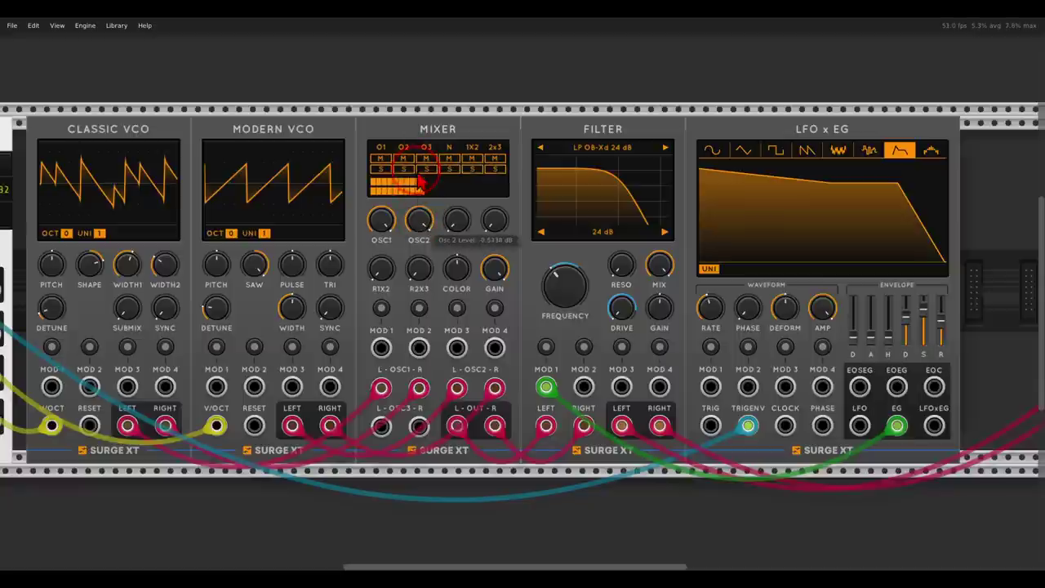
Step: Set the Modern VCO's octave shift to -1
click(263, 232)
click(229, 234)
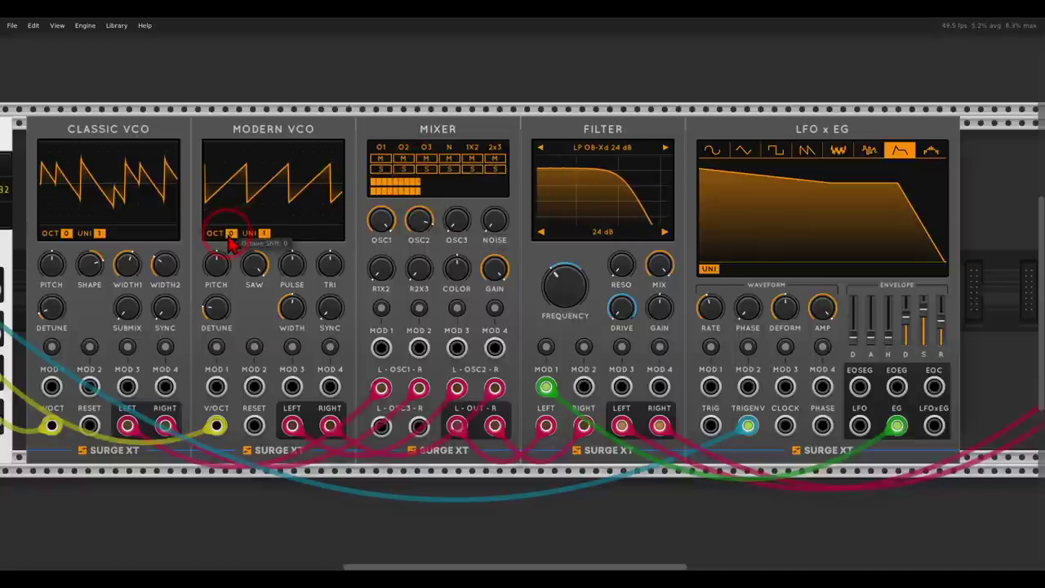
drag(231, 244, 234, 292)
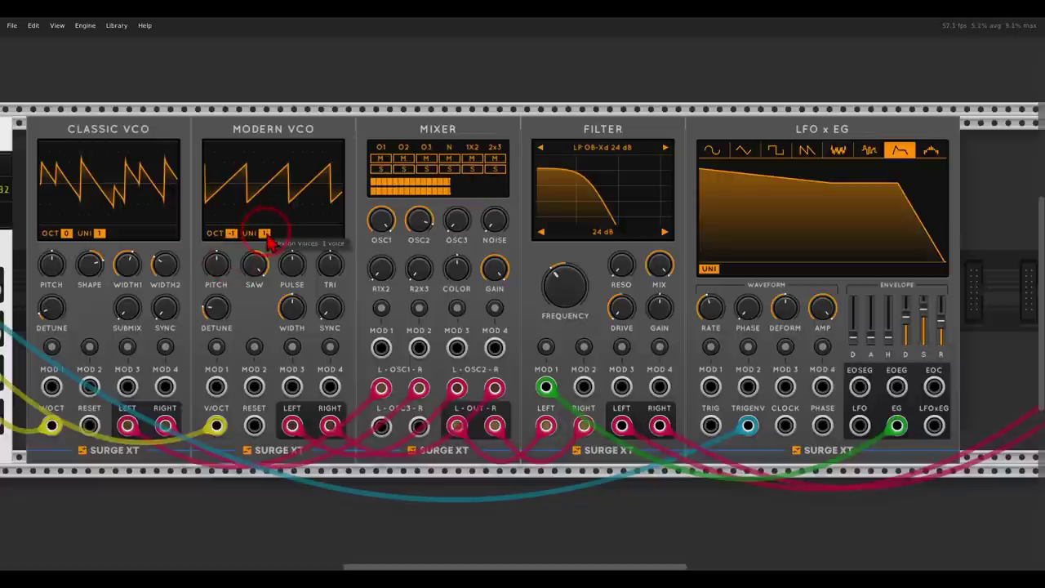
Step: Set both oscillators to two unison voices and adjust their unison detune, with the Classic VCO at about 17 cents
click(99, 232)
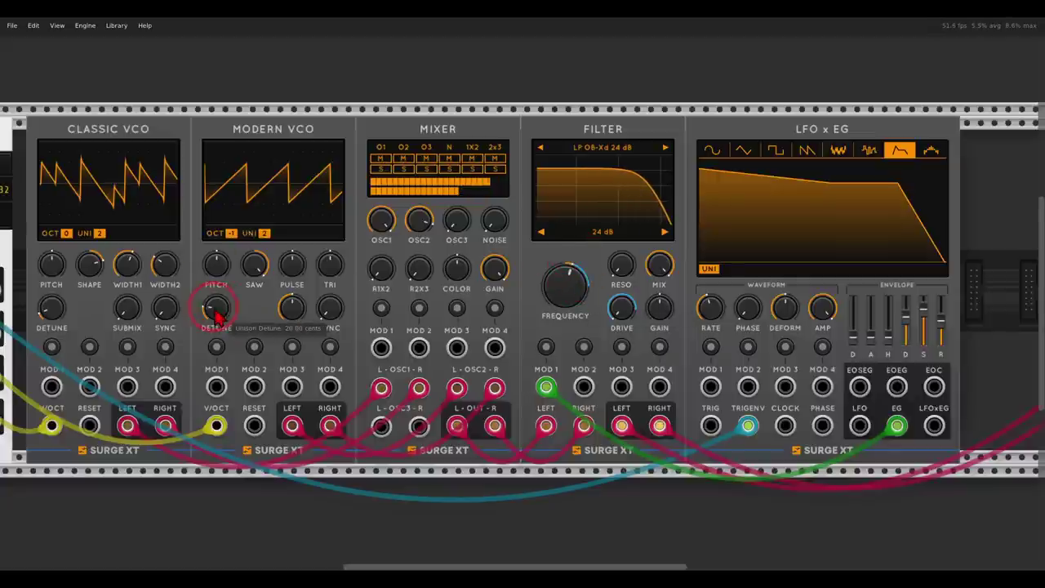
drag(212, 275, 212, 232)
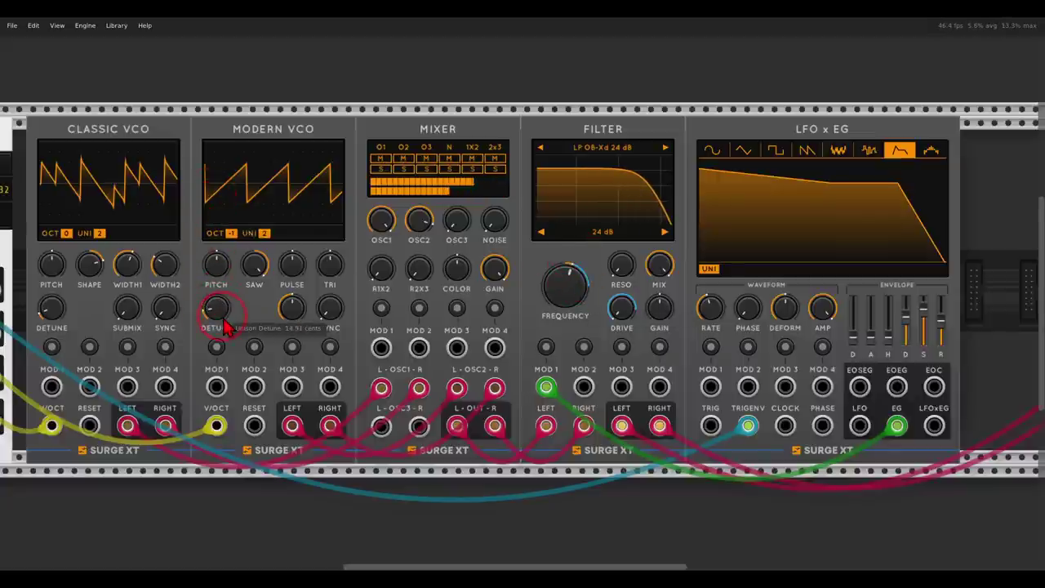
click(52, 317)
drag(52, 294, 57, 258)
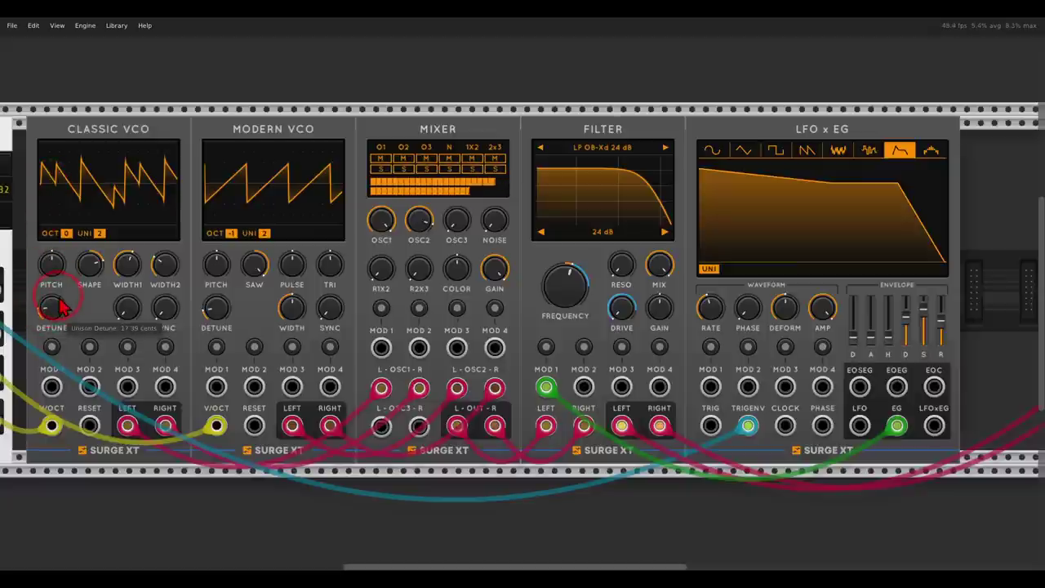
Step: Fine-tune the Classic VCO's unison detune and lower the OSC1 and OSC2 levels in the Mixer
drag(61, 306, 62, 310)
mouse_move(416, 222)
mouse_down()
mouse_move(418, 268)
mouse_move(412, 222)
mouse_move(408, 258)
mouse_move(415, 233)
mouse_up()
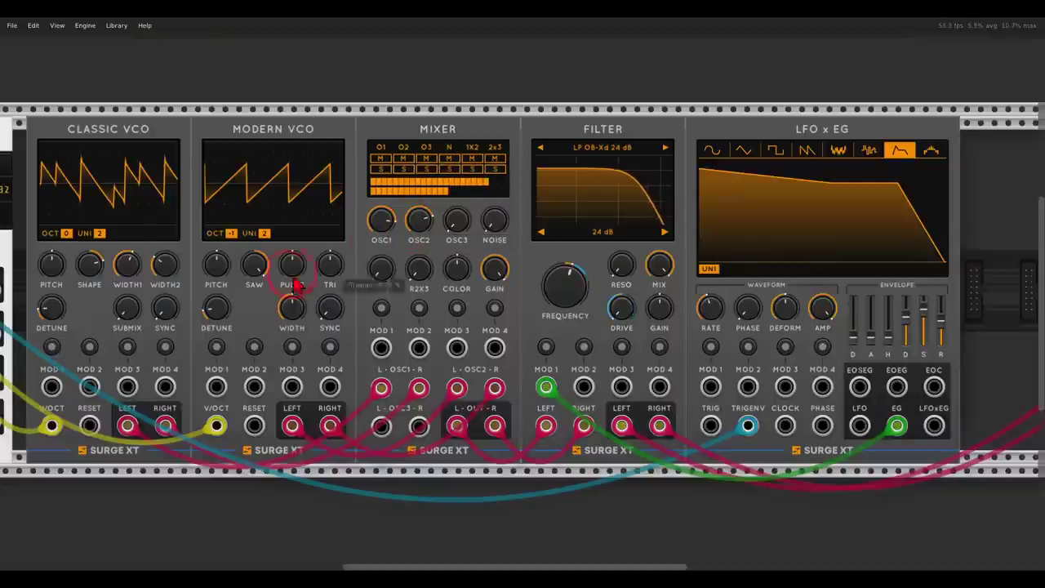
Step: Reshape the Modern VCO's waveform with a negative saw plus some pulse and triangle, and add sync to the Classic VCO
drag(253, 263, 263, 378)
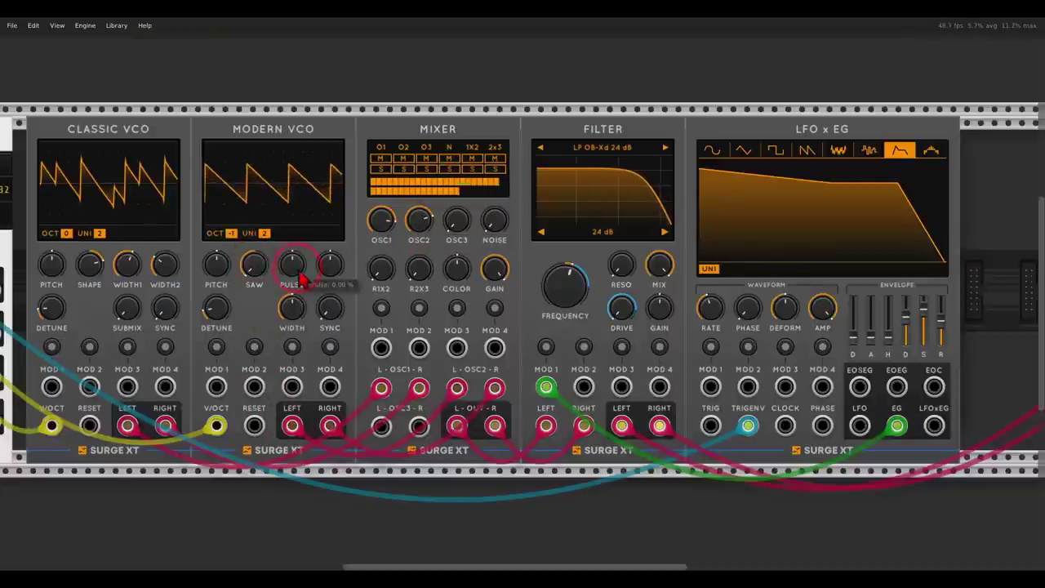
drag(294, 274, 291, 247)
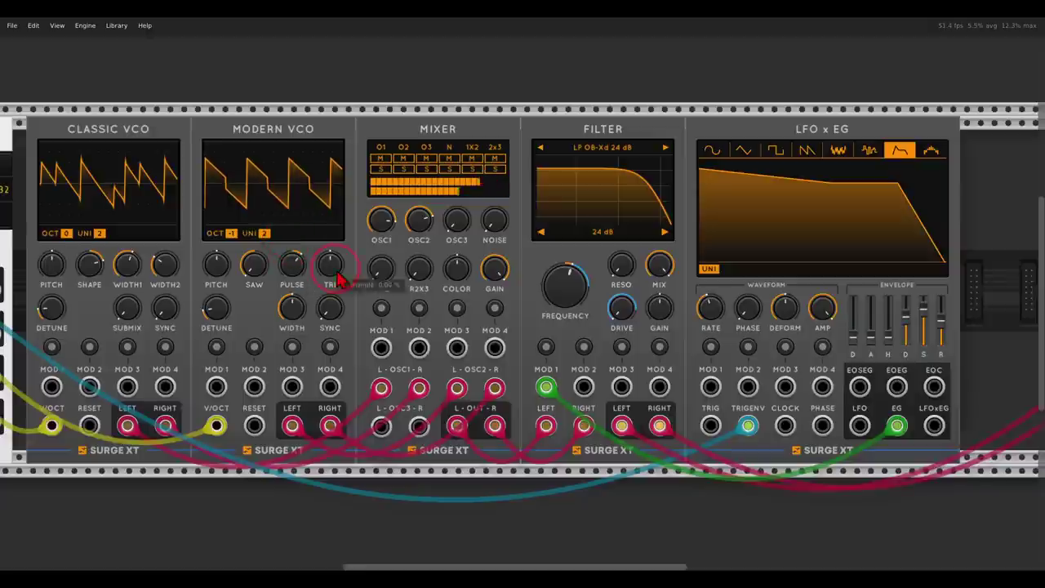
drag(175, 320, 100, 277)
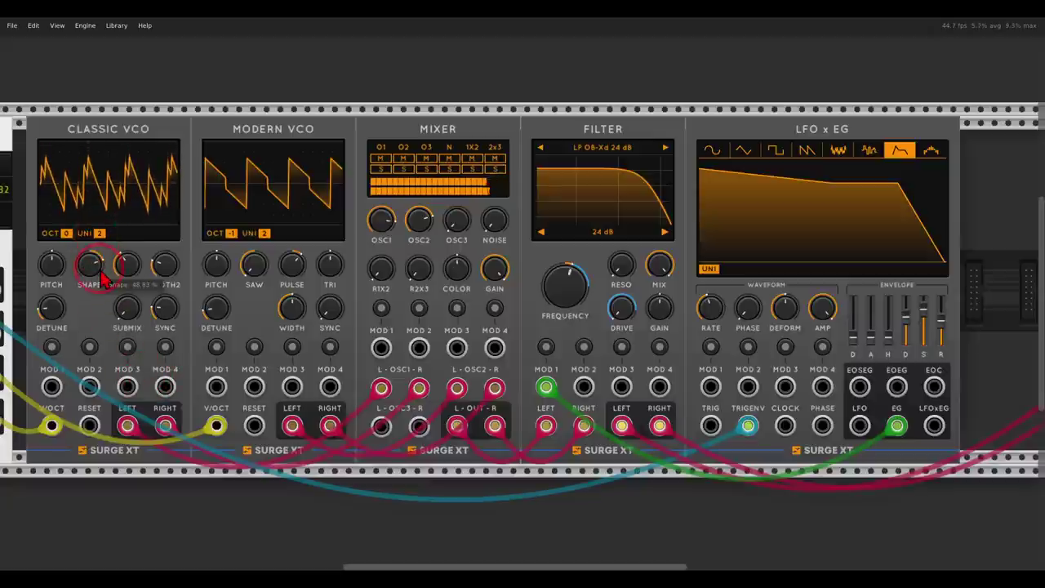
drag(327, 268, 309, 233)
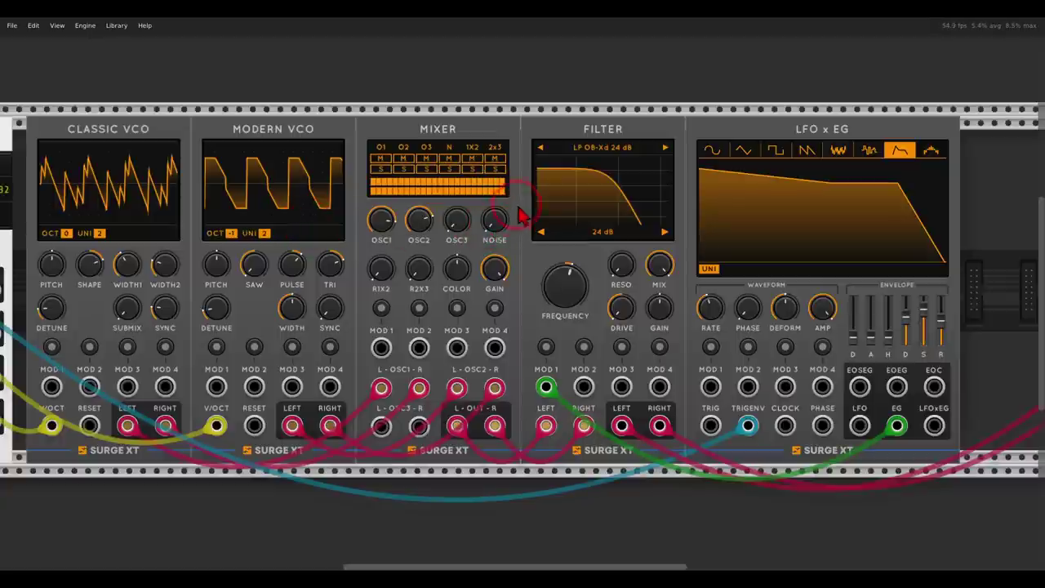
Step: Solo the Mixer's noise channel, raise its level and turn the noise color negative
mouse_move(472, 219)
mouse_down()
mouse_move(494, 254)
mouse_move(532, 223)
mouse_up()
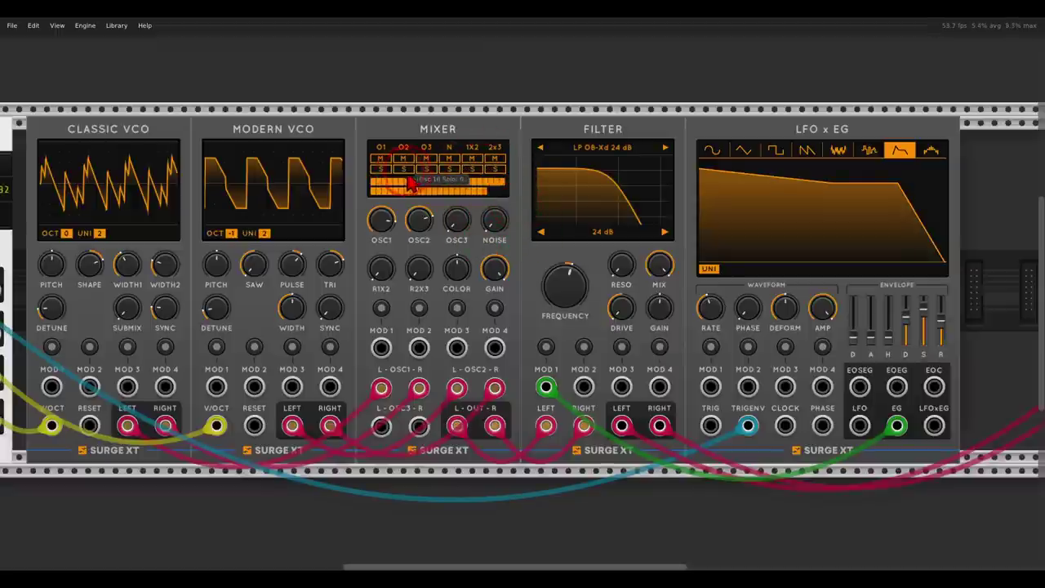
click(457, 176)
click(451, 174)
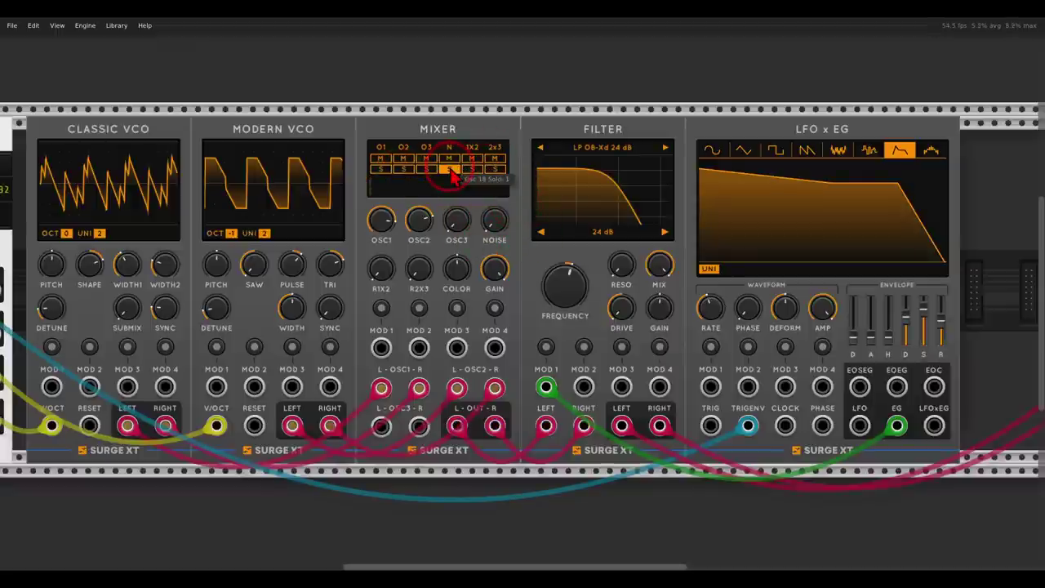
click(494, 219)
mouse_move(492, 182)
mouse_down()
mouse_move(490, 131)
mouse_move(495, 184)
mouse_up()
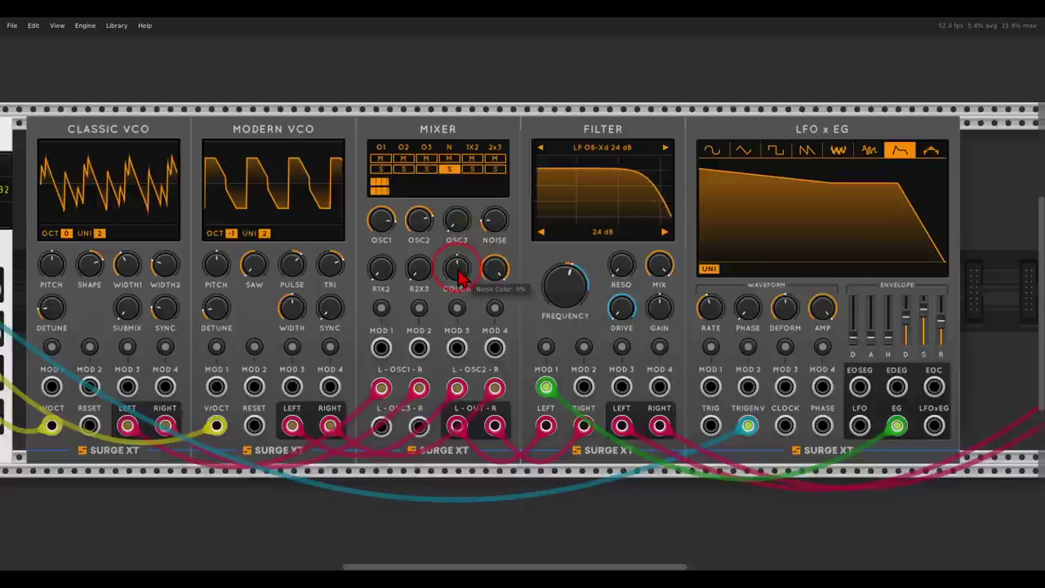
drag(460, 276, 456, 238)
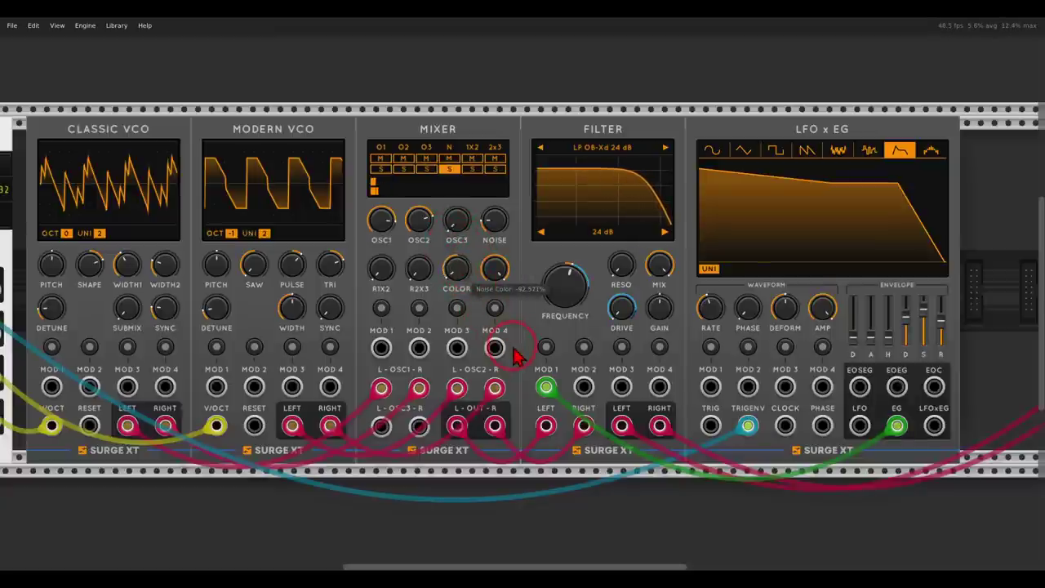
drag(514, 352, 487, 313)
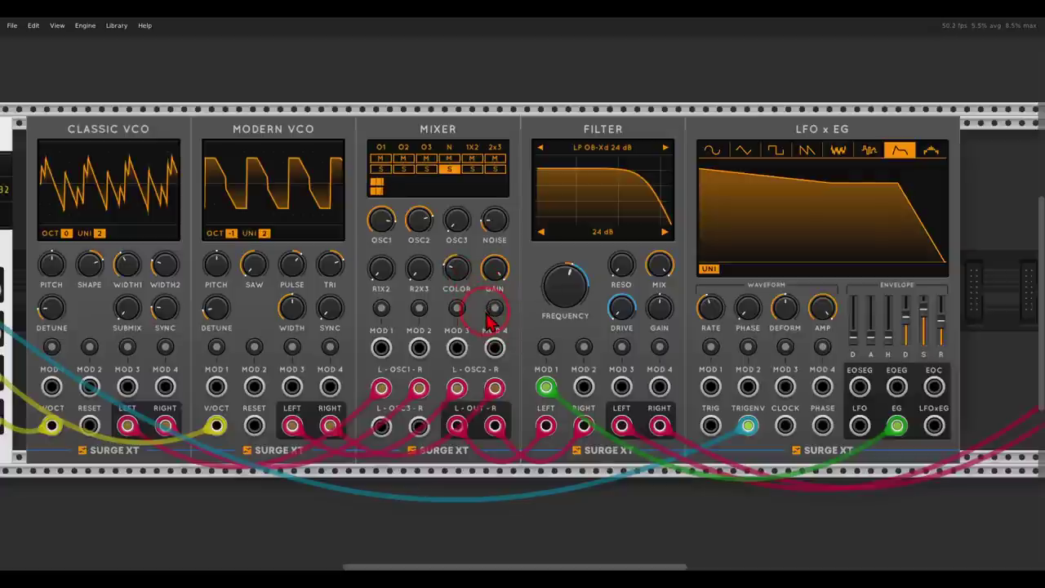
Step: Unsolo the noise, readjust its level within the full mix and lower the Mixer gain to about -6 dB
click(451, 170)
drag(498, 229, 501, 305)
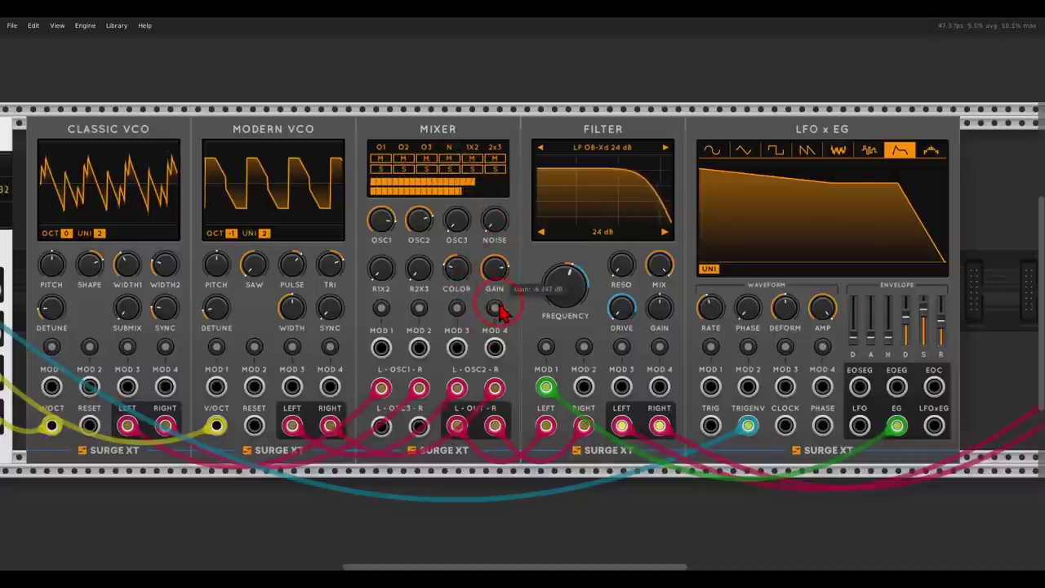
drag(494, 233, 492, 180)
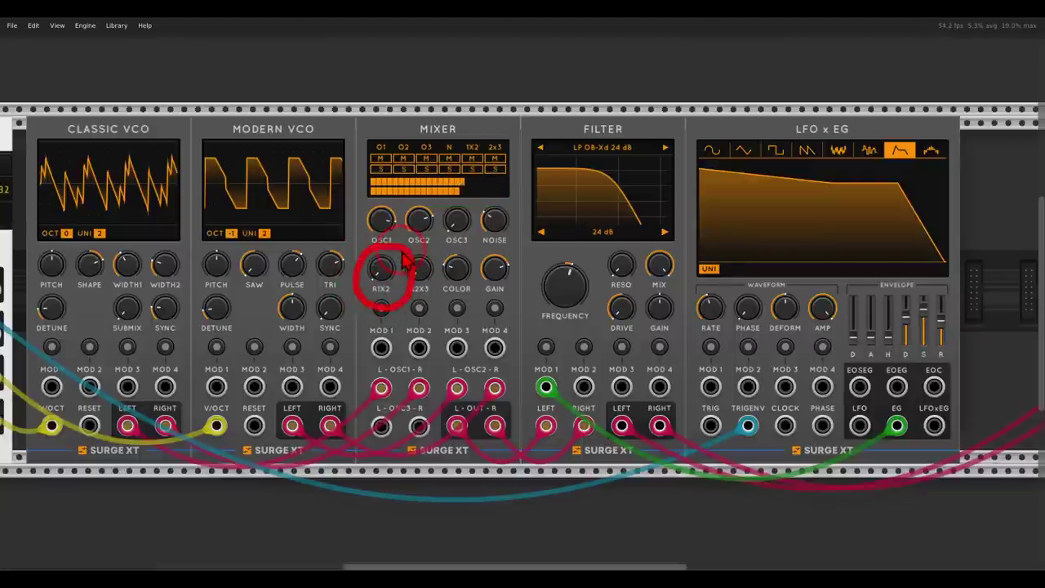
Step: Blend in the 1X2 ring modulation at about -13 dB, soloing that Mixer channel while setting its level
click(472, 170)
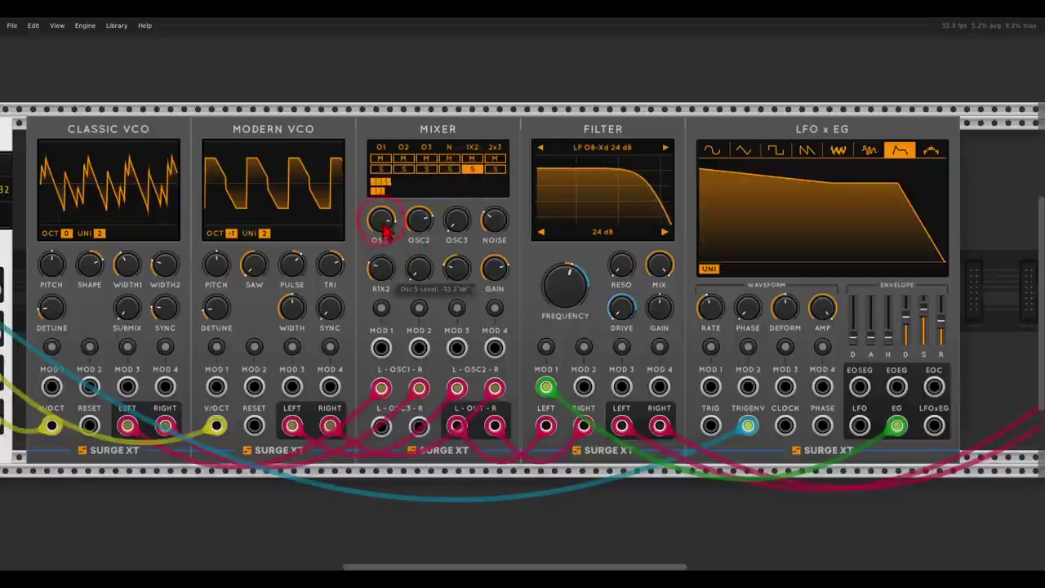
drag(382, 204, 388, 261)
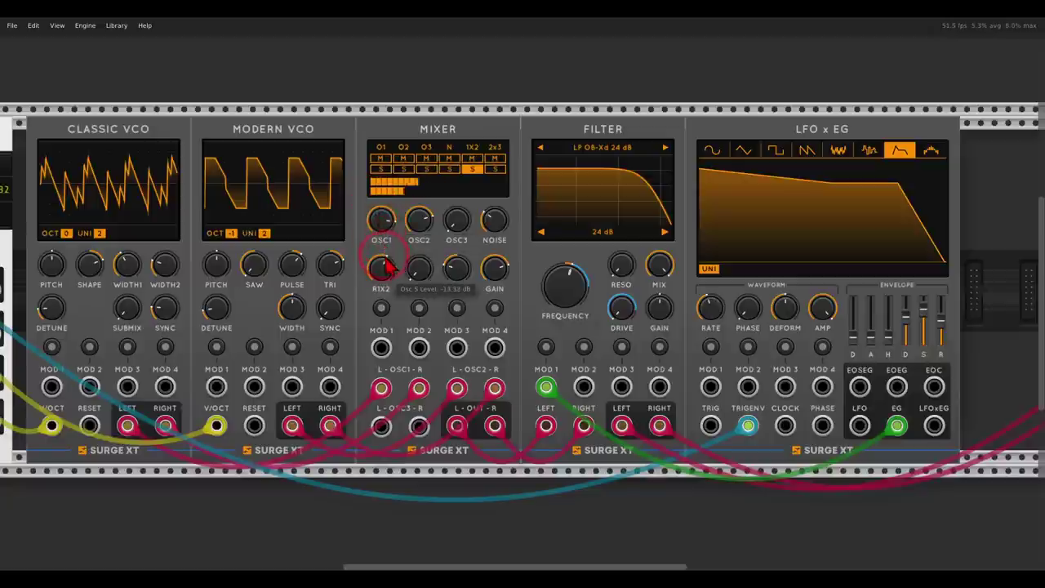
click(473, 169)
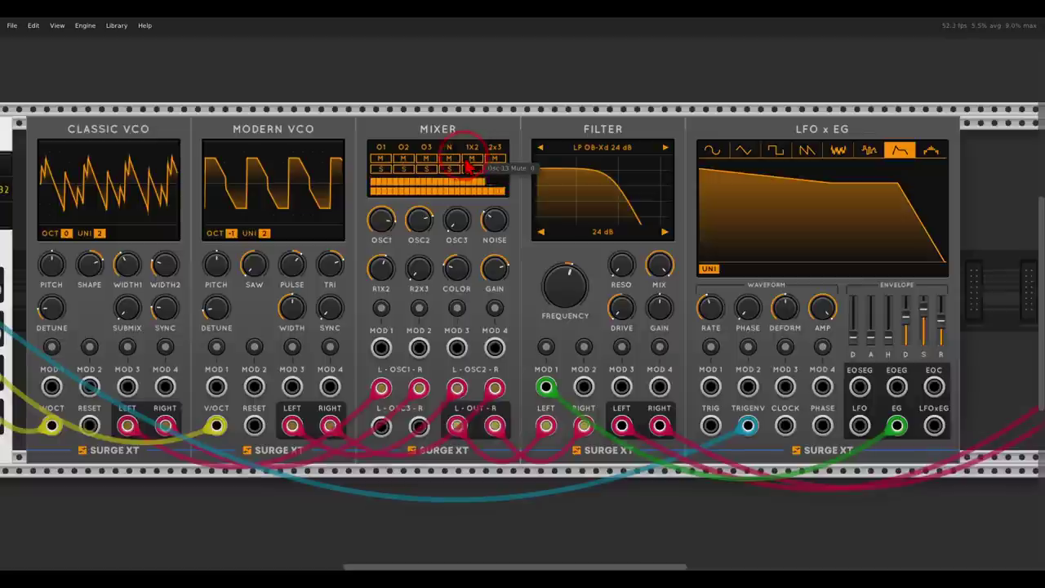
Step: Add a small amount of oscillator drift to the Modern VCO
scroll(409, 120, left, 3)
scroll(436, 127, left, 3)
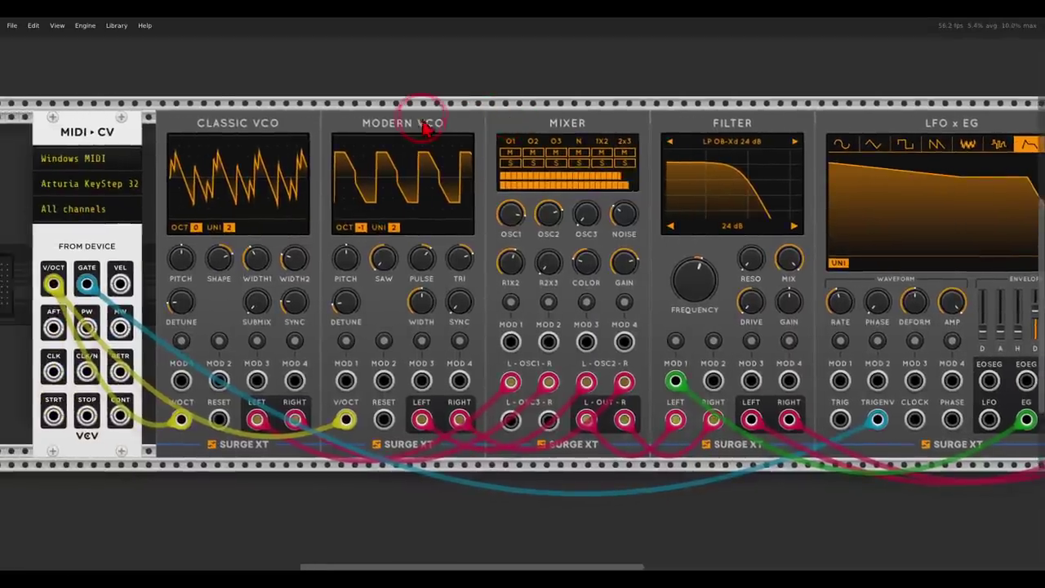
right_click(422, 128)
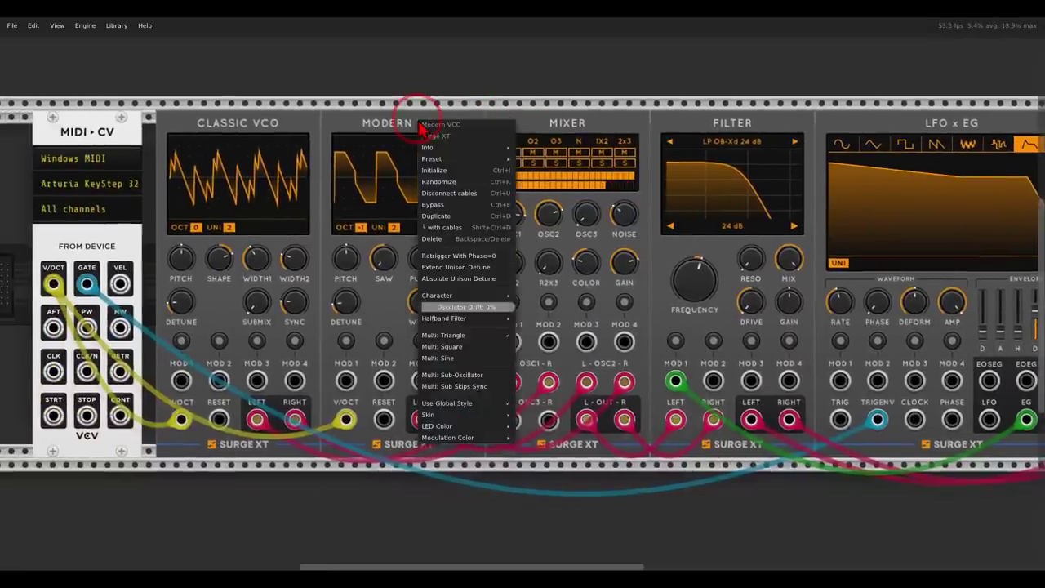
click(465, 387)
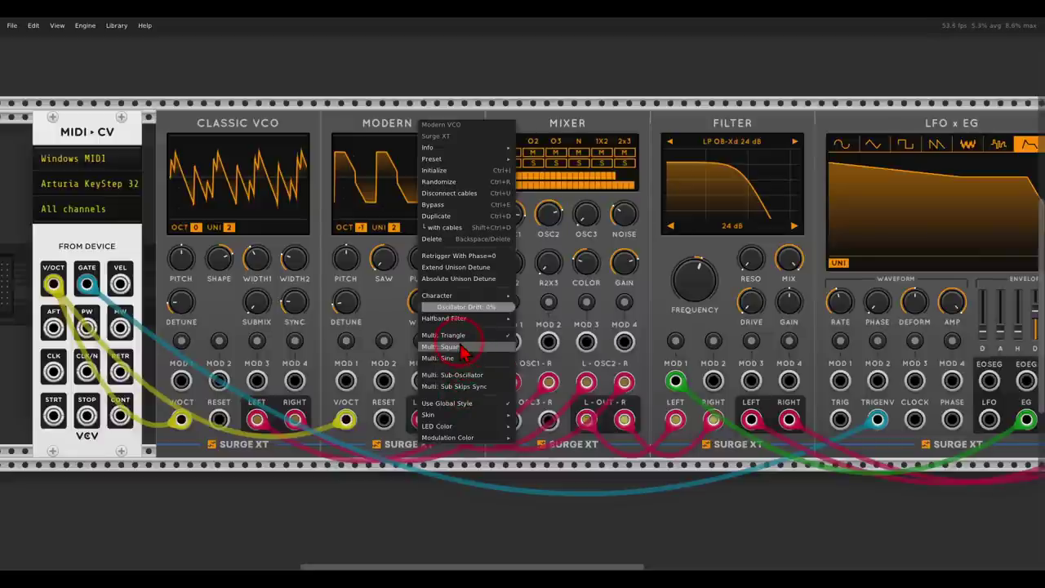
mouse_move(457, 320)
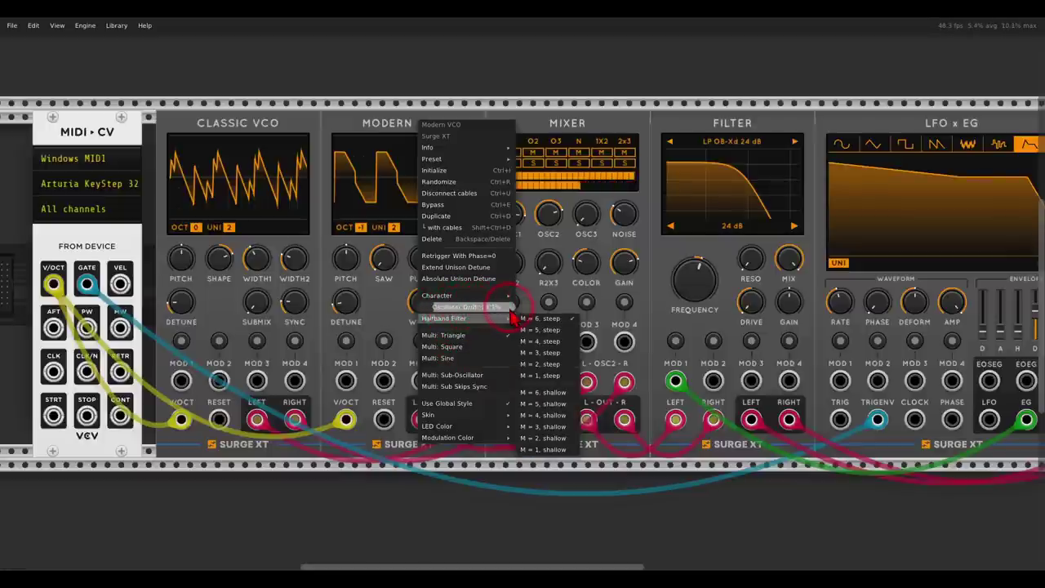
Step: Add a small amount of oscillator drift to the Classic VCO as well
click(258, 128)
right_click(258, 124)
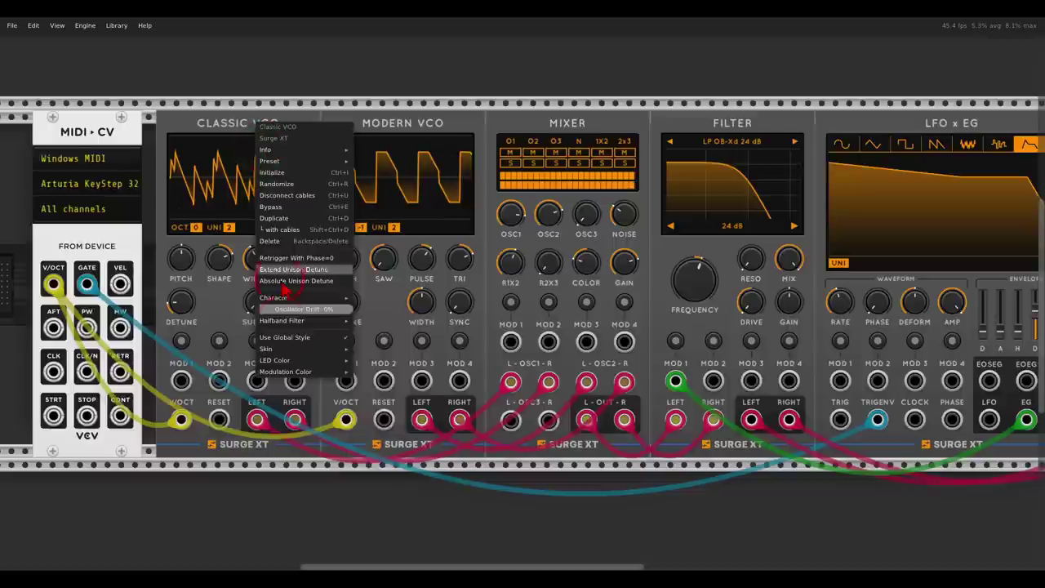
mouse_move(276, 318)
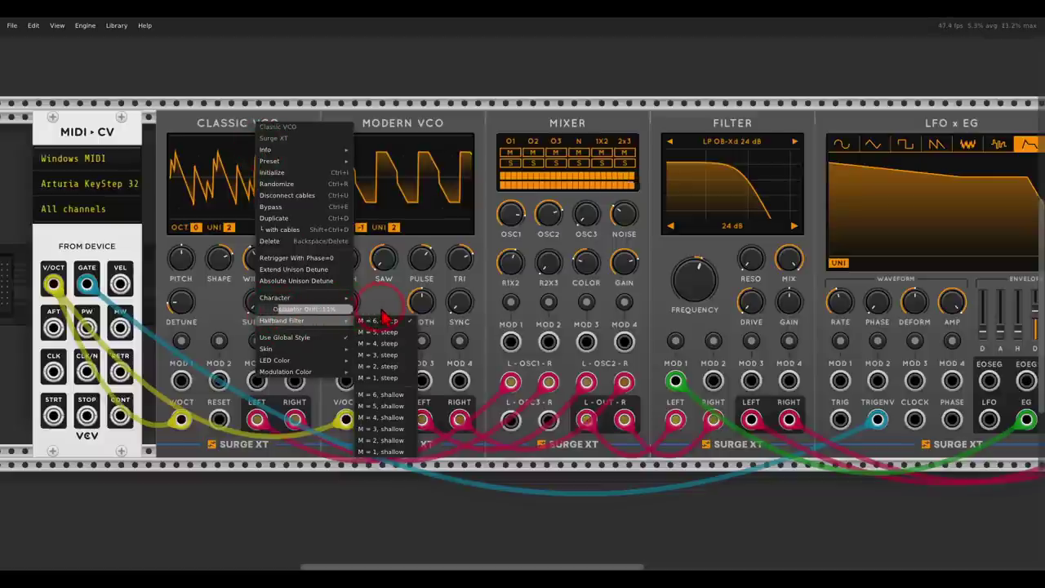
click(228, 126)
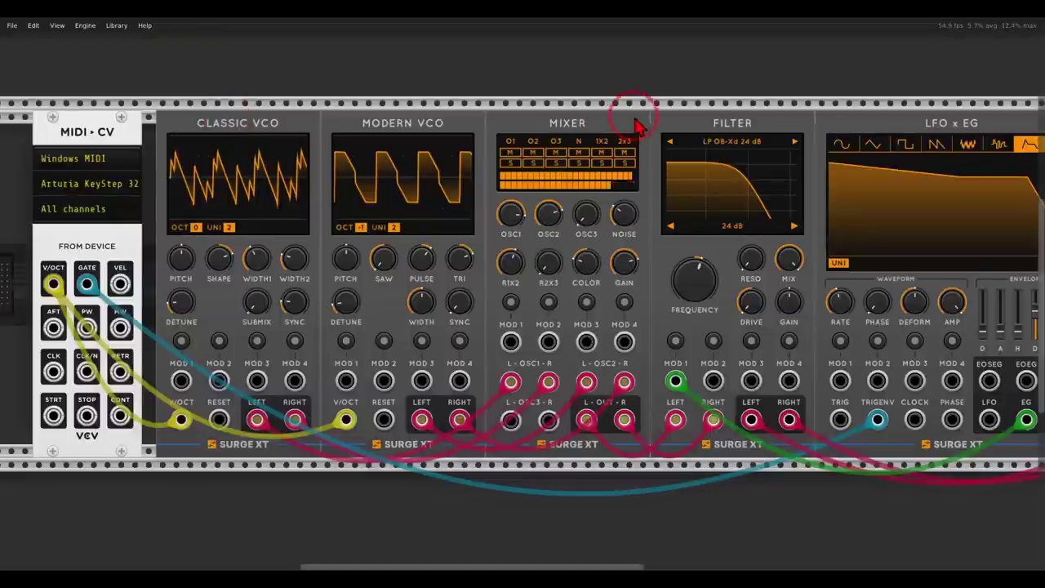
Step: Change the Filter's type to the lowpass model LP Cutoff Warp
drag(636, 124, 390, 136)
click(476, 160)
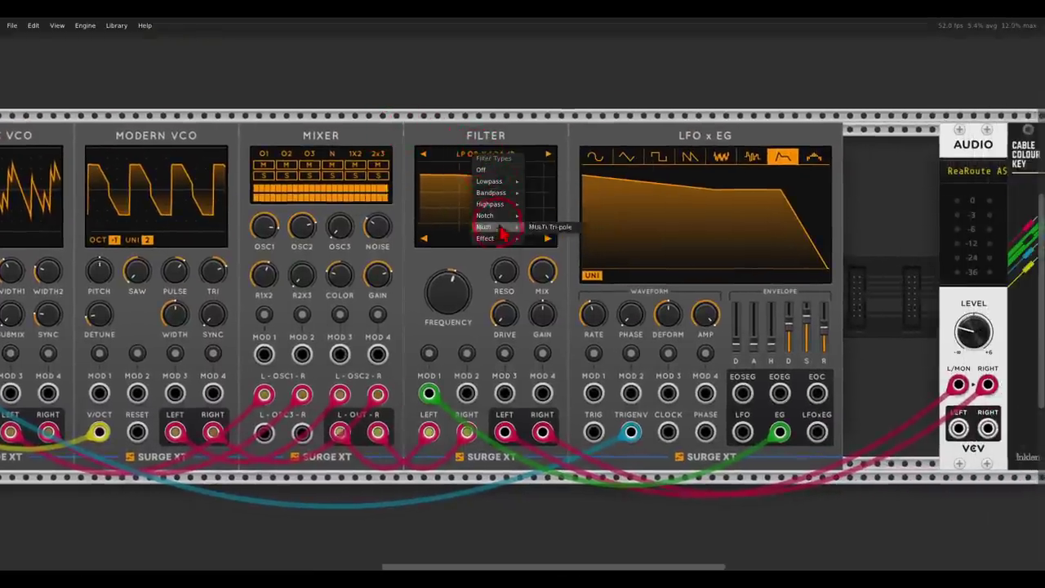
mouse_move(494, 244)
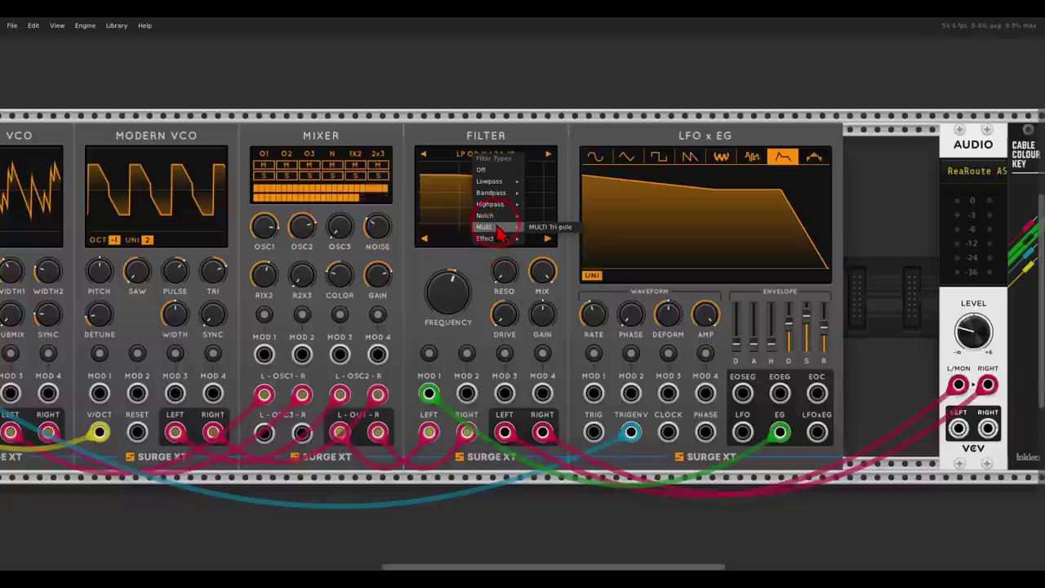
mouse_move(496, 186)
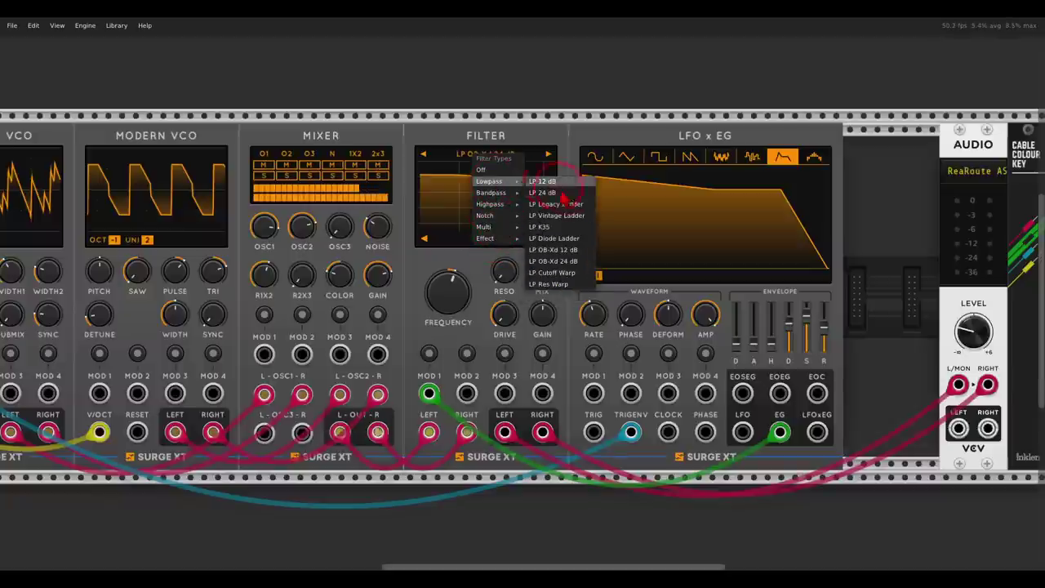
click(564, 272)
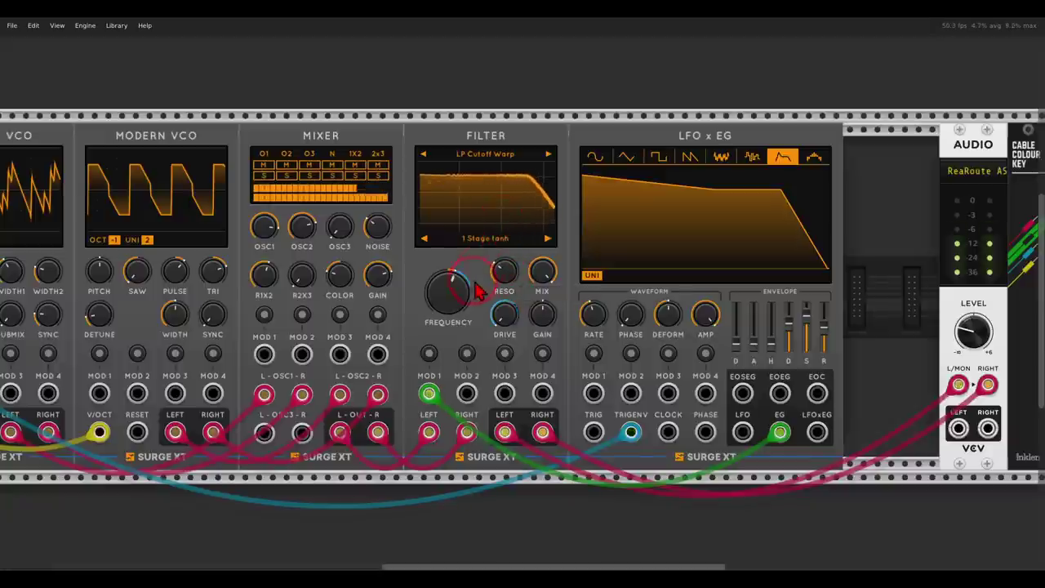
Step: Lower the Filter's cutoff frequency and readjust how much Mod 1 modulates it
drag(465, 289, 464, 316)
click(430, 354)
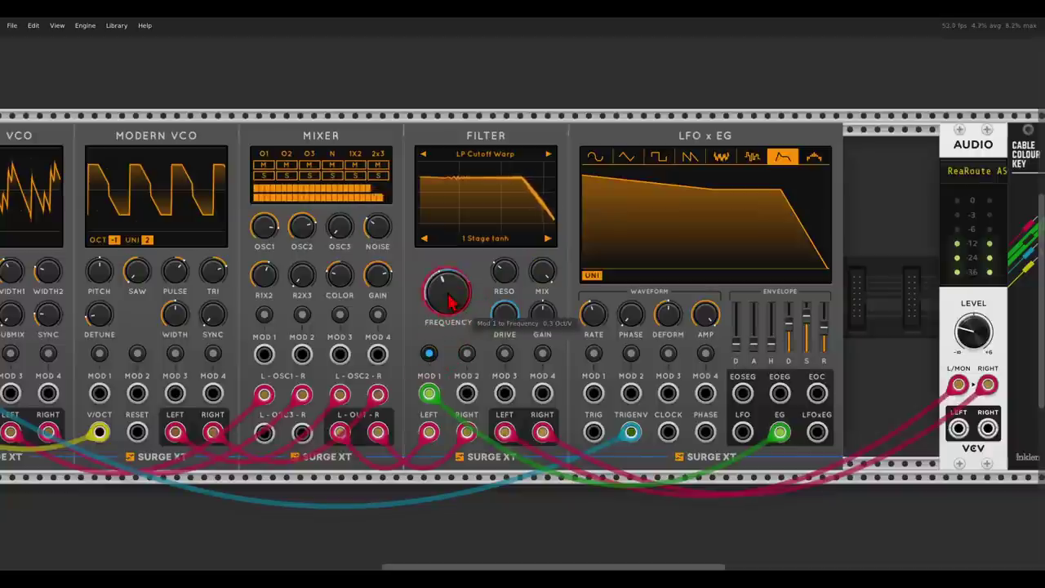
click(429, 353)
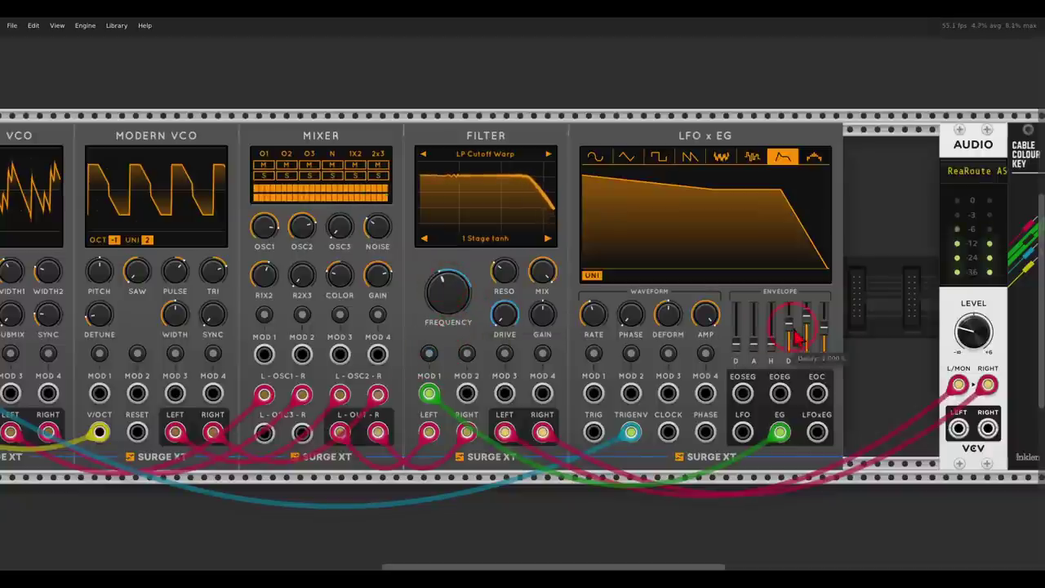
Step: Lower the LFO x EG envelope's sustain and lengthen its decay to about 2.8 s
drag(806, 315, 815, 373)
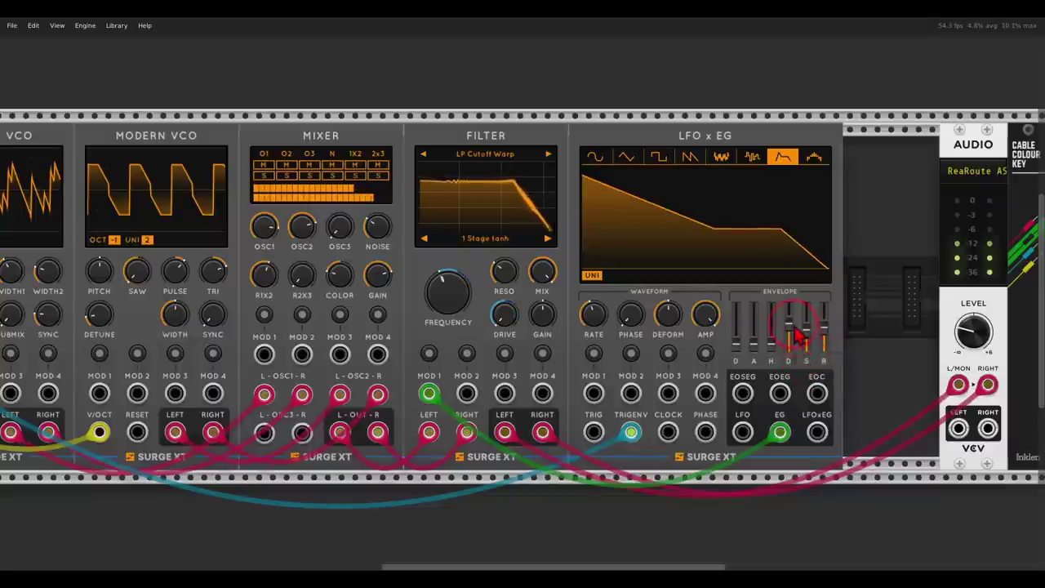
drag(792, 333, 792, 325)
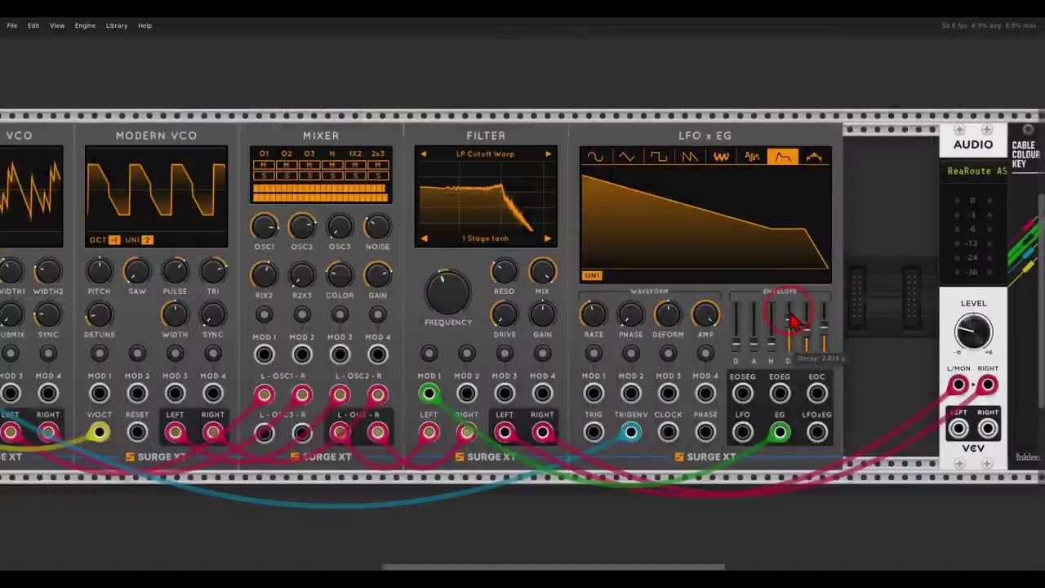
Step: Move the Audio module aside and add Surge XT Delay and Reverb 2 modules after the LFO x EG
scroll(790, 313, down, 3)
drag(790, 313, 585, 310)
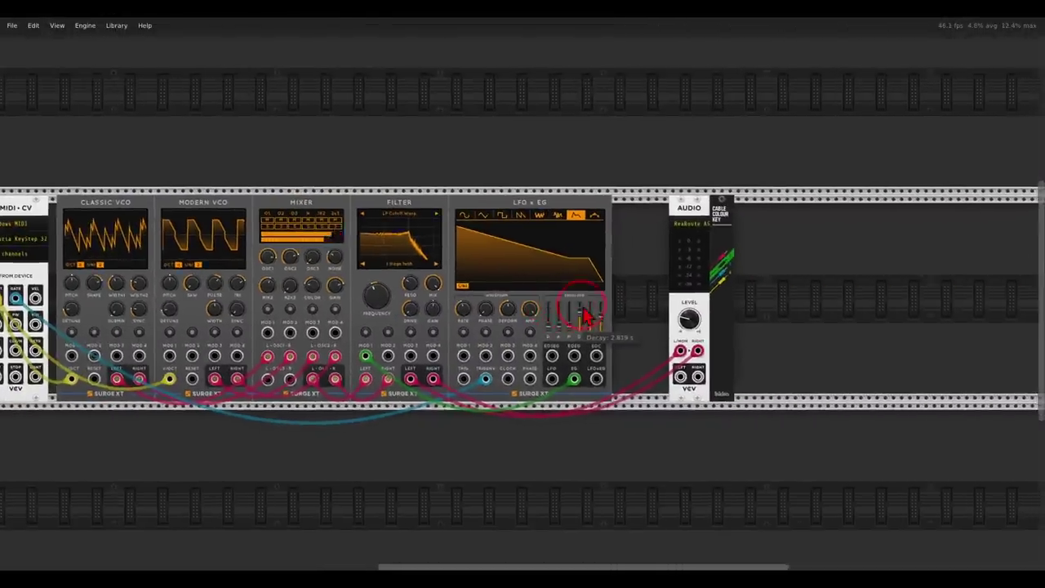
drag(789, 265, 926, 219)
right_click(843, 249)
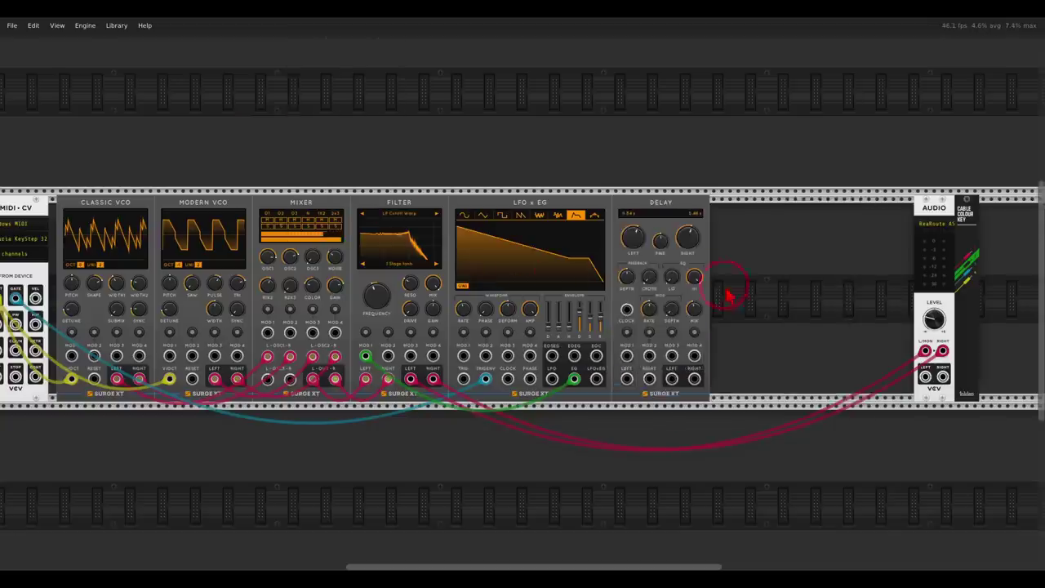
right_click(729, 296)
click(554, 123)
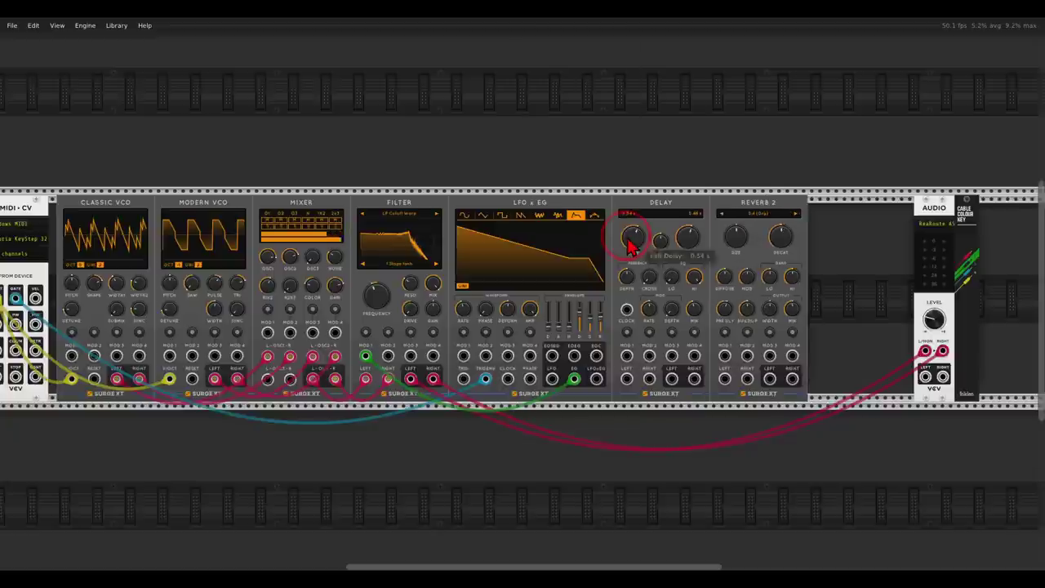
Step: Patch the Filter's stereo output through the Delay and Reverb 2 into the Audio module's left and right inputs
drag(925, 351, 627, 379)
mouse_move(943, 352)
mouse_down()
mouse_move(650, 379)
mouse_move(747, 380)
mouse_move(940, 353)
mouse_up()
scroll(800, 294, up, 4)
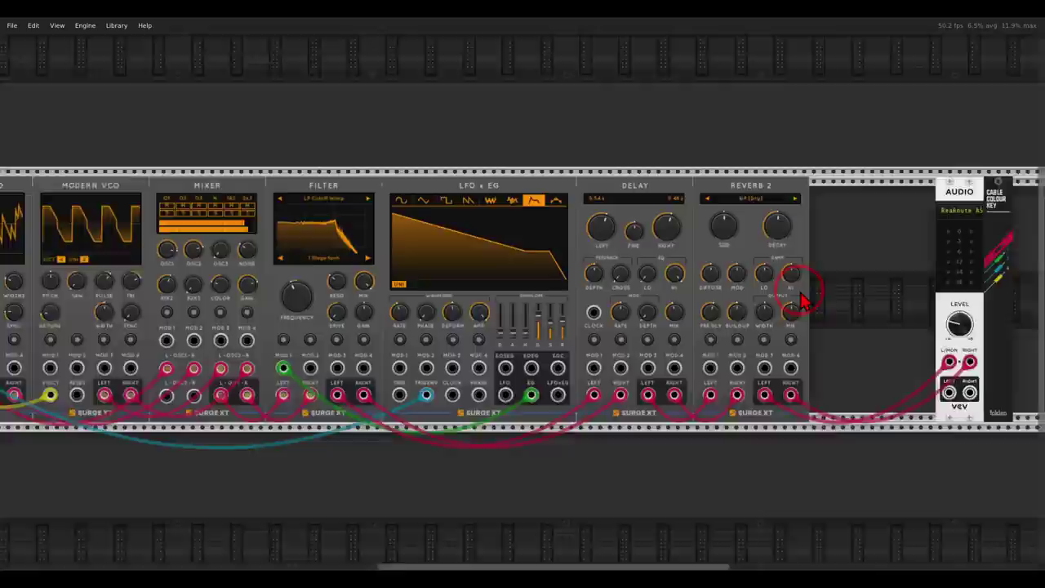
scroll(800, 300, up, 2)
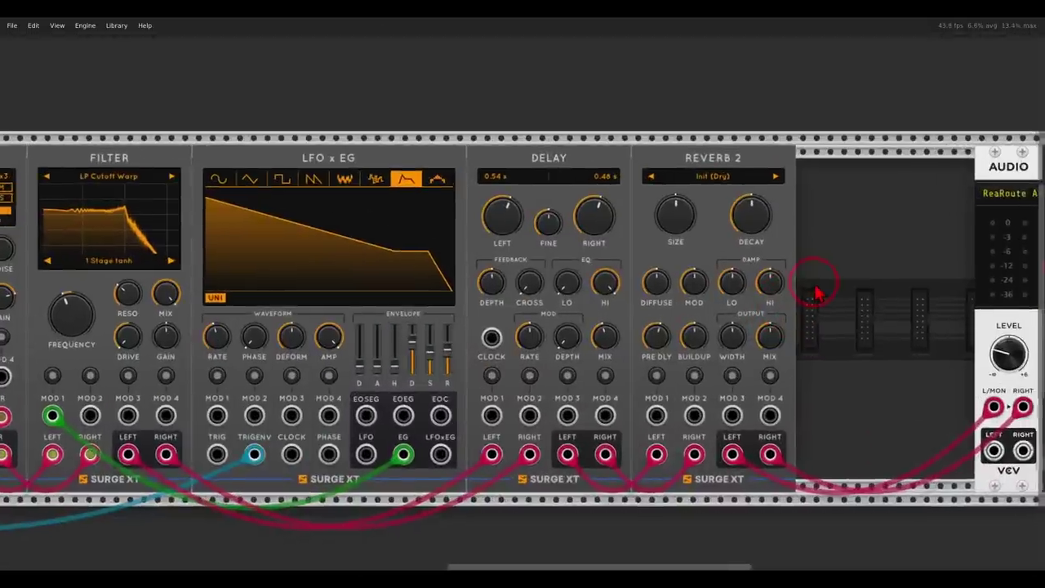
Step: Load the Cathedral 2 preset in Reverb 2 and shorten the Delay times to 0.33 s left and 0.21 s right
click(711, 179)
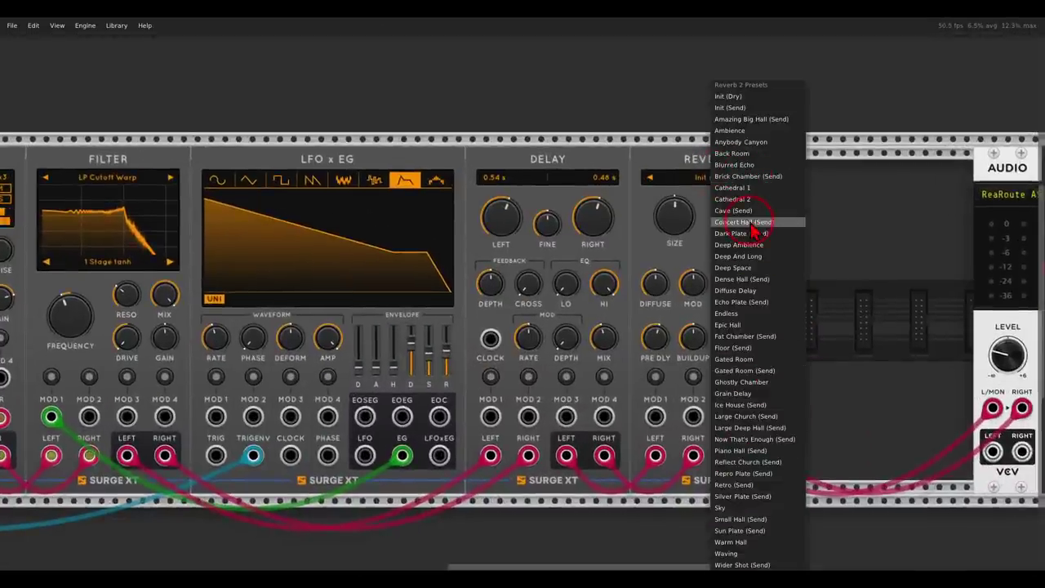
click(743, 199)
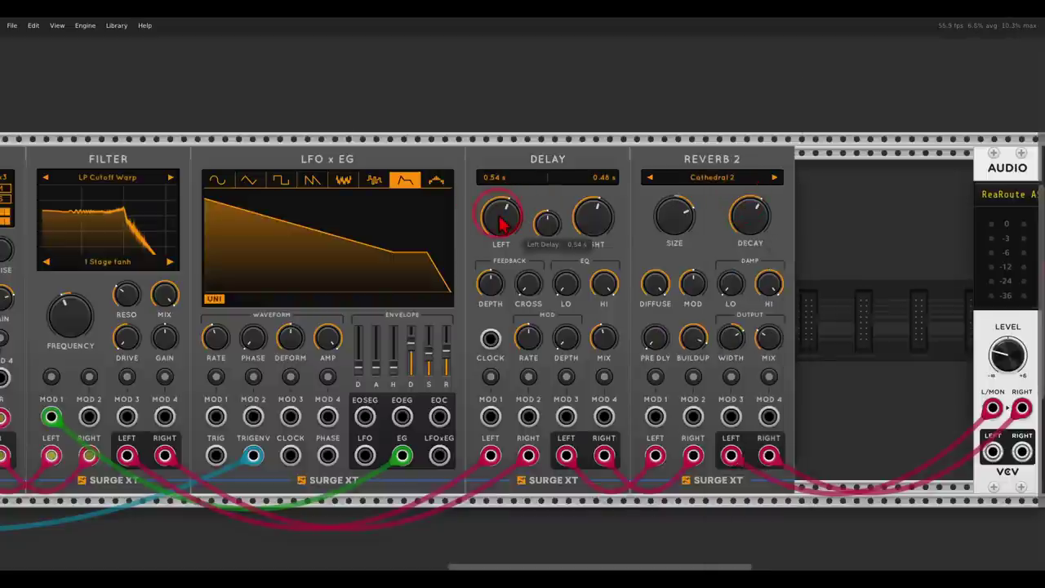
drag(504, 233, 504, 253)
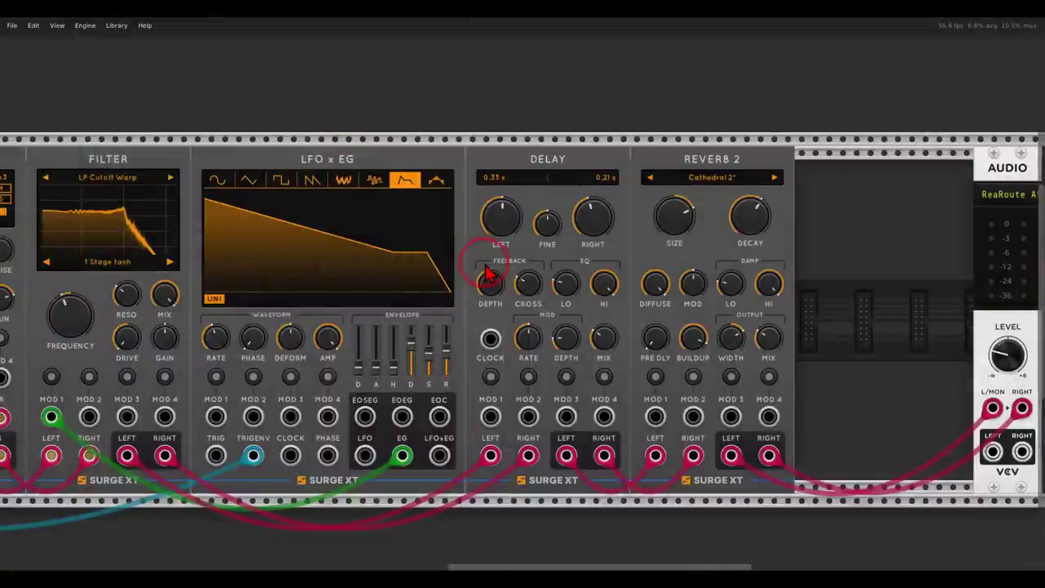
Step: Open the MIDI to CV module's options and examine its polyphony channels setting
drag(254, 282, 922, 259)
right_click(162, 155)
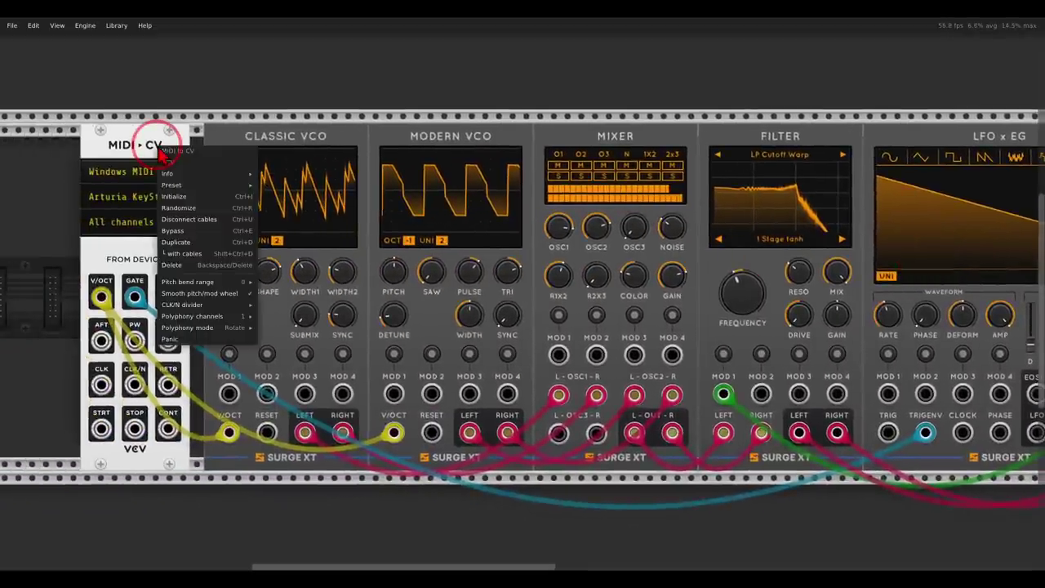
mouse_move(200, 319)
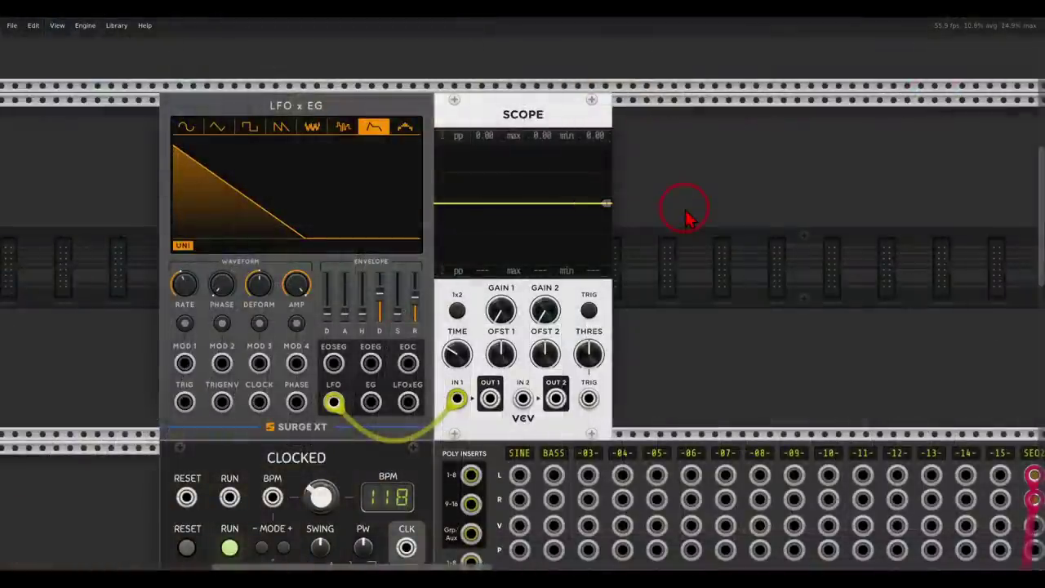
Step: Try the sine, triangle, square, sample and hold, and envelope shapes of the LFO x EG on the Scope, toggling unipolar on the square
click(190, 129)
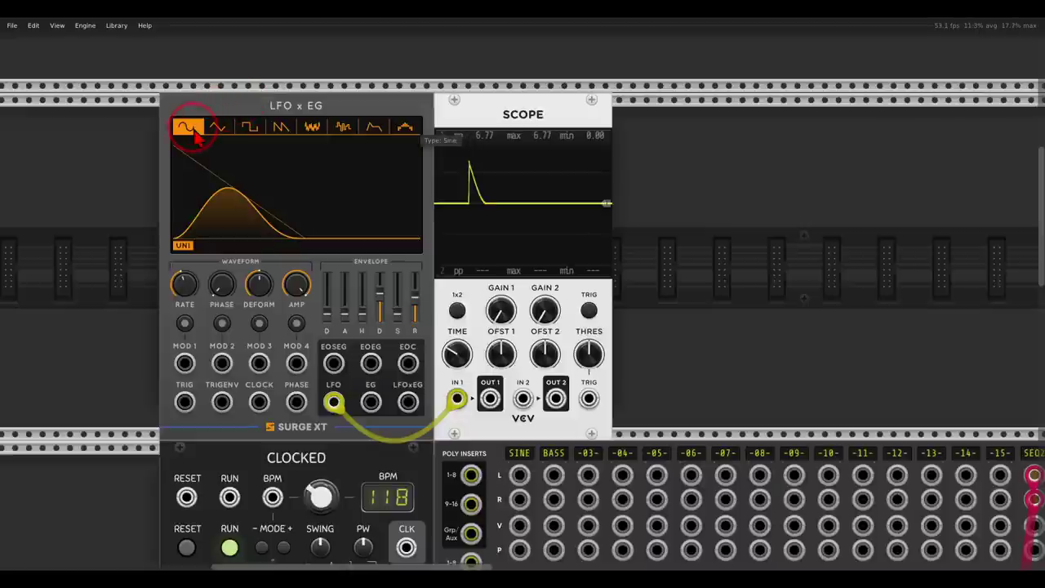
click(217, 129)
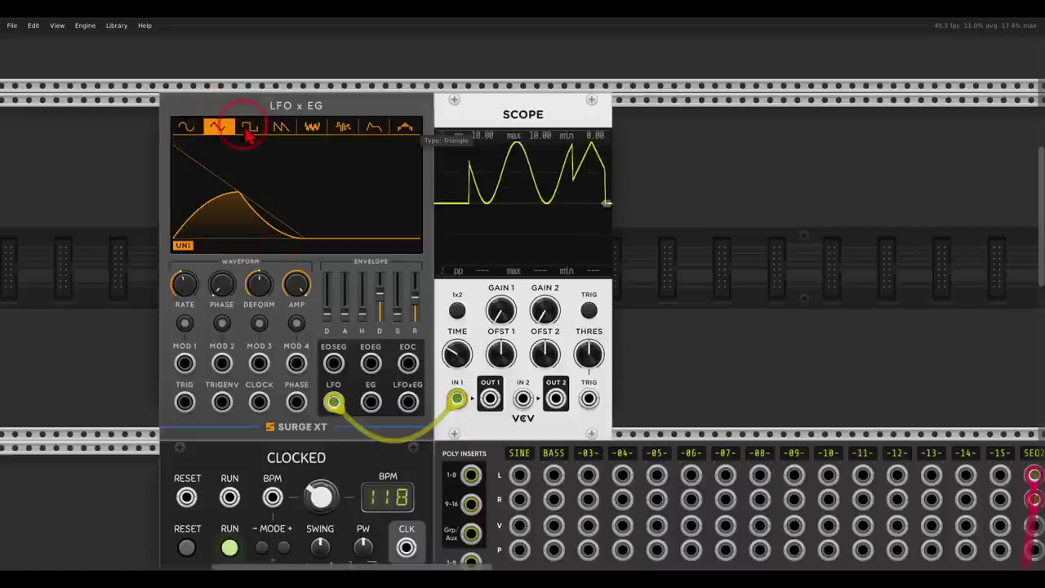
click(248, 128)
click(186, 245)
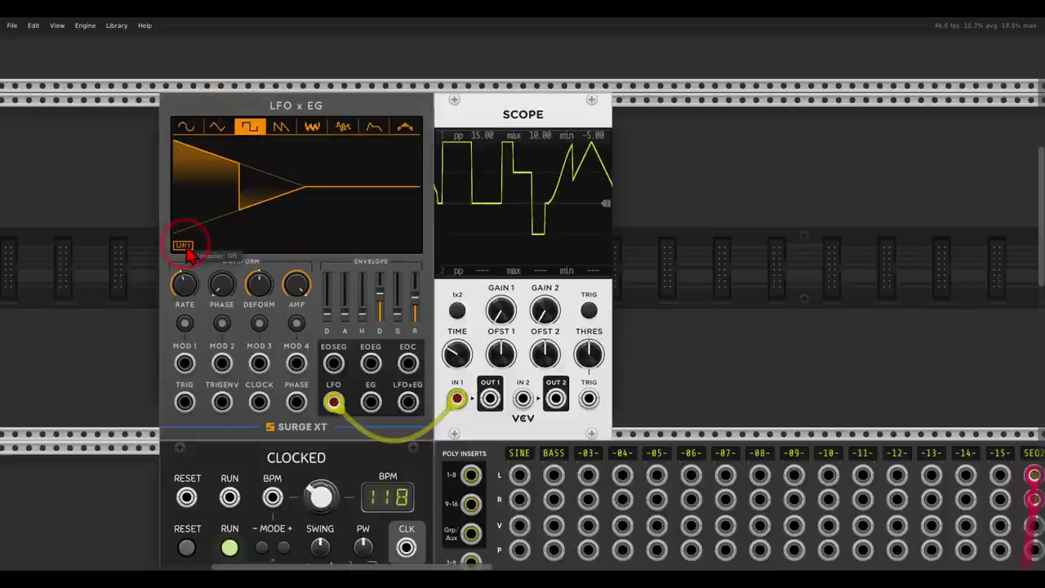
click(183, 245)
click(343, 128)
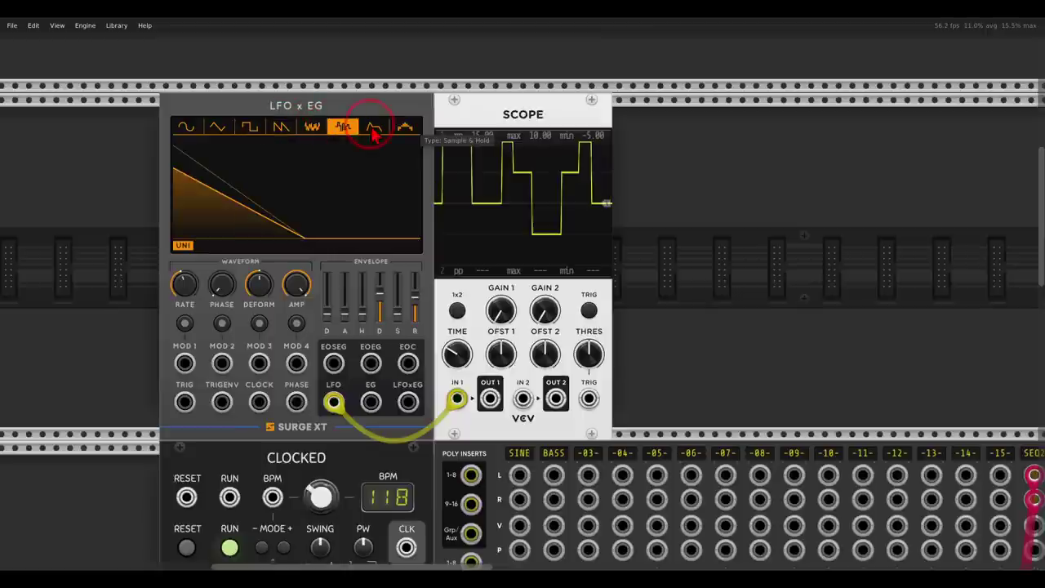
click(374, 128)
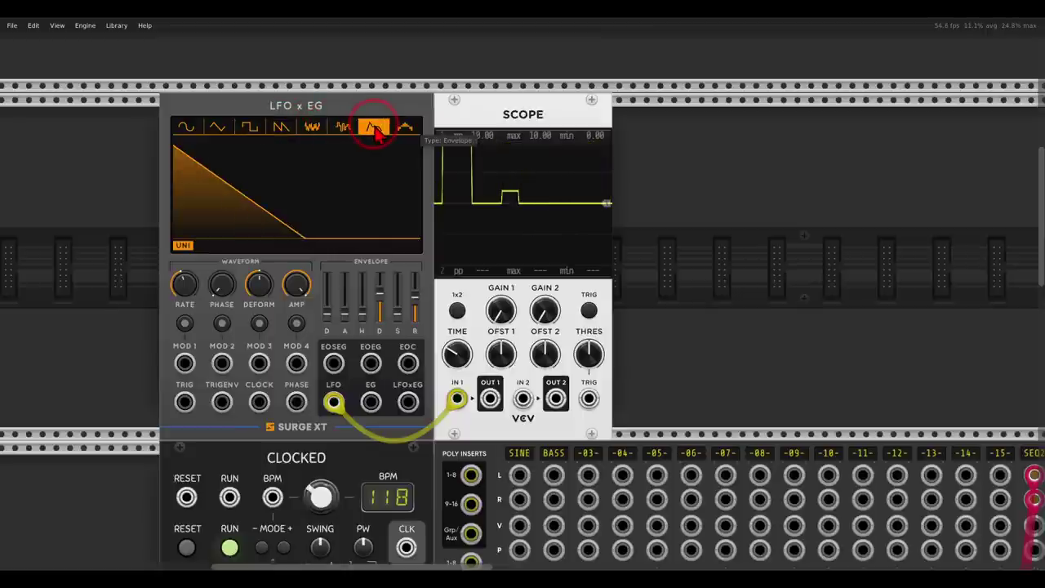
Step: Switch the LFO x EG to the step sequencer shape and patch Clocked's CLK output into its CLOCK input
click(403, 127)
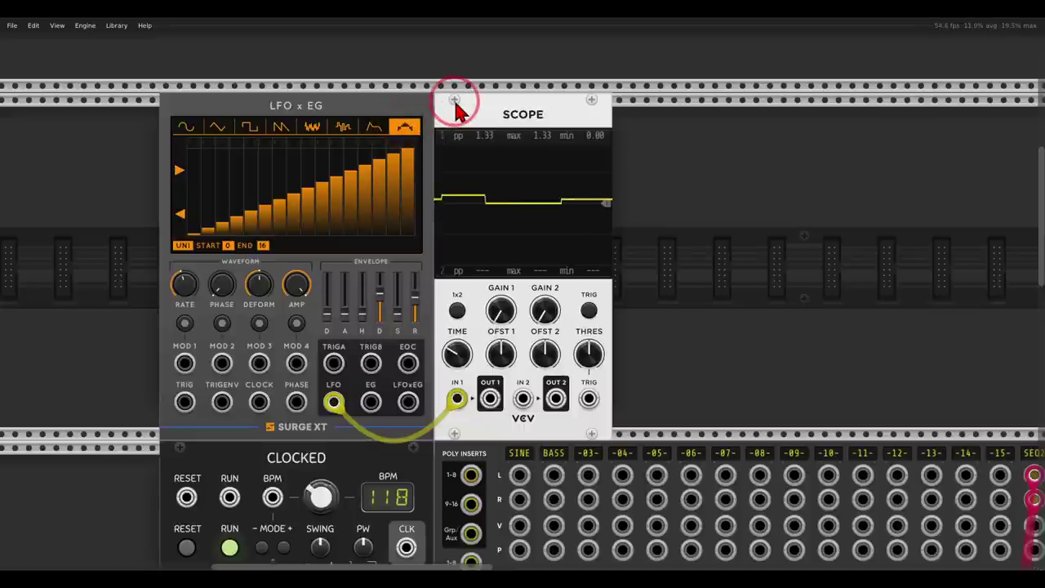
scroll(456, 110, down, 3)
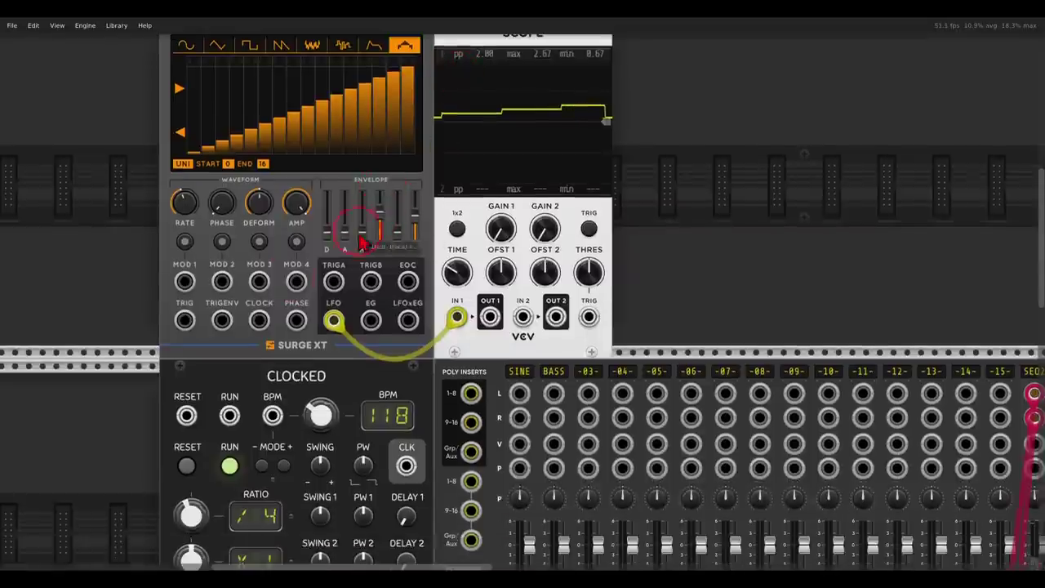
drag(260, 320, 406, 466)
drag(356, 277, 354, 364)
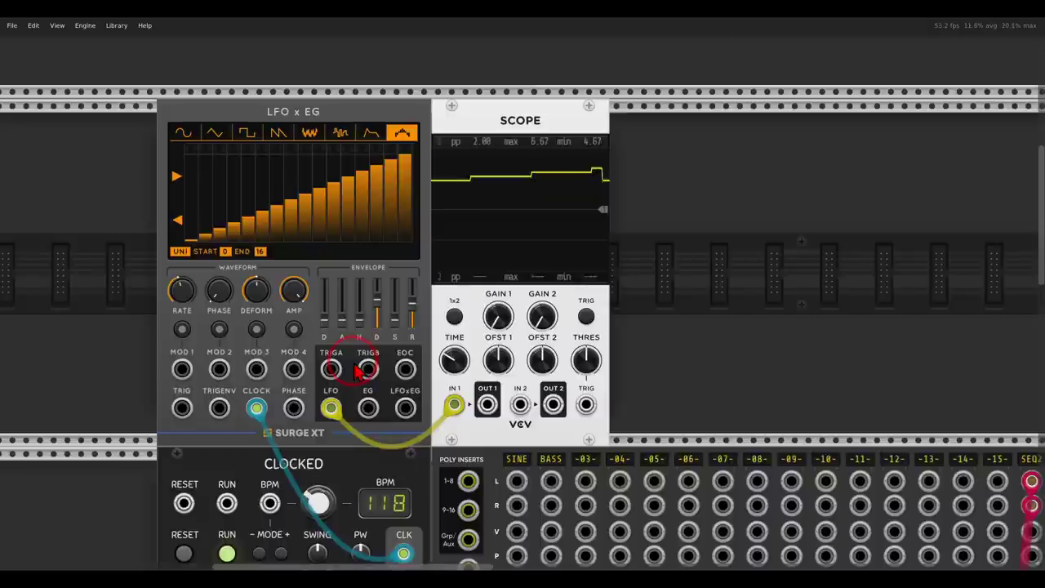
Step: Speed up the LFO x EG's step sequence with the rate control and reduce its amplitude
click(184, 294)
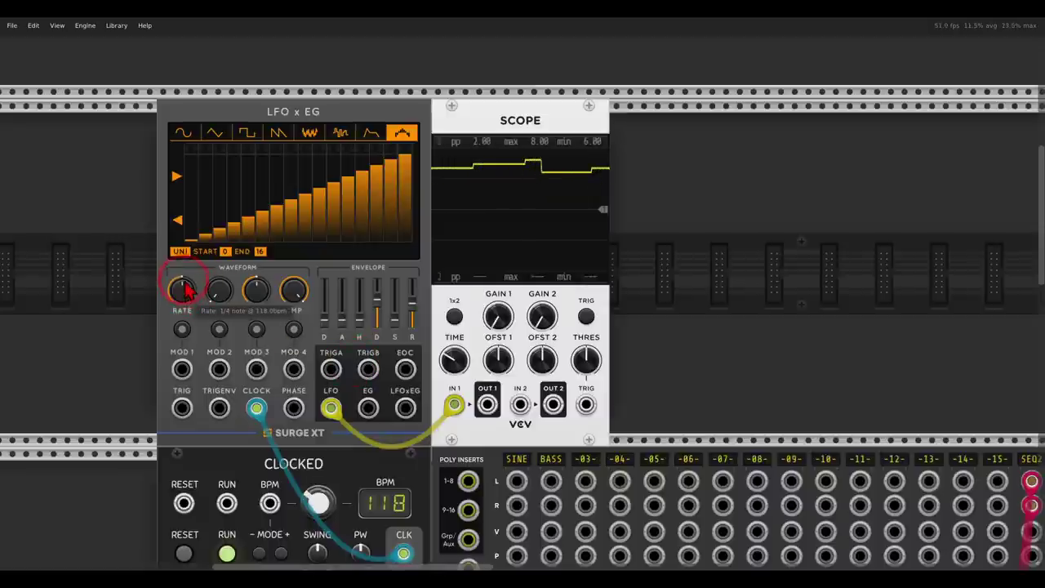
drag(185, 290, 186, 272)
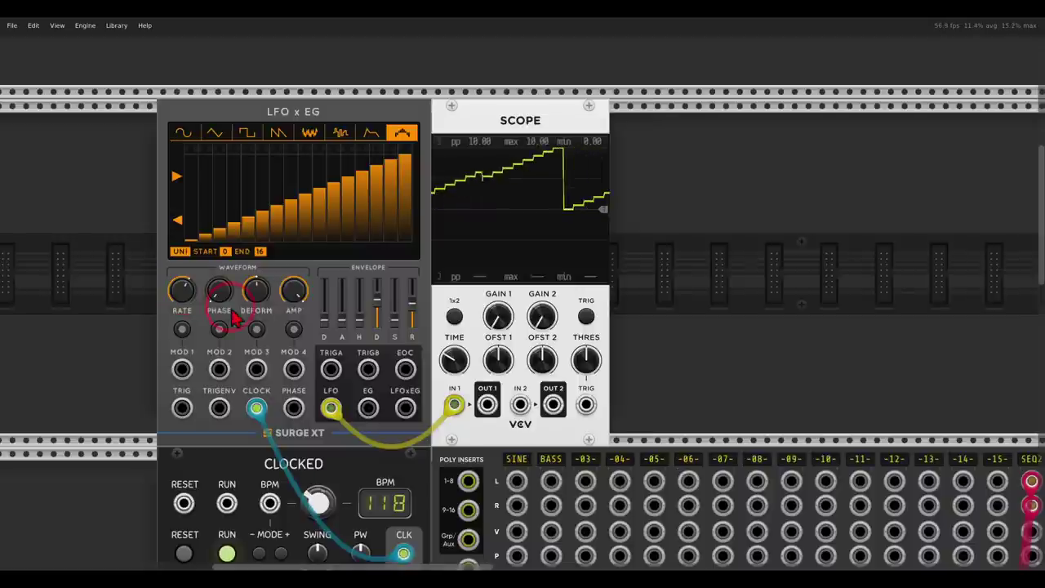
click(299, 301)
drag(298, 300, 300, 356)
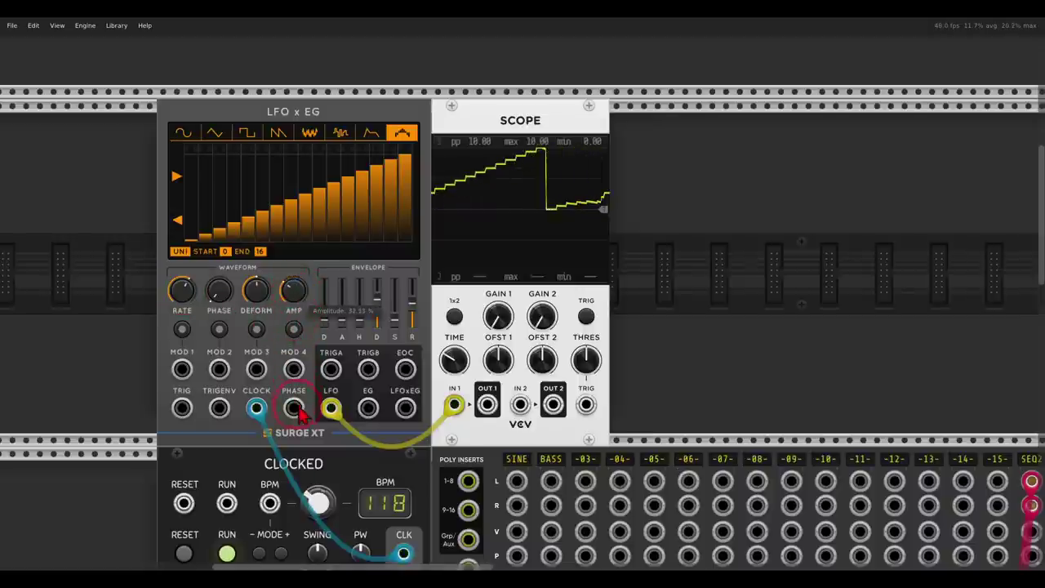
drag(302, 436, 303, 433)
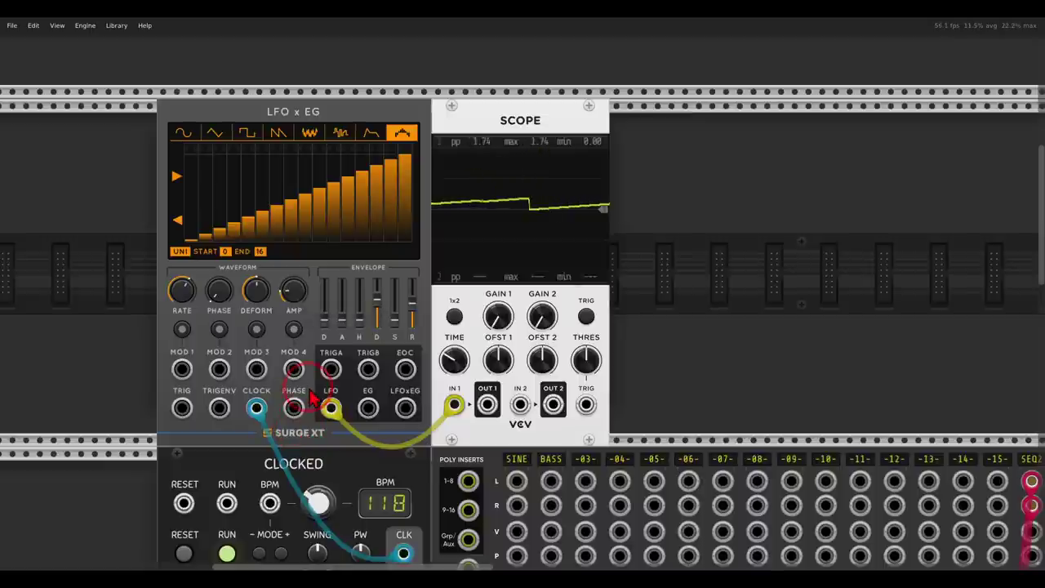
Step: Add a Surge XT Sine VCO and a VCV quantizer (QNT), lining them up directly after the Scope
scroll(571, 307, right, 3)
right_click(573, 291)
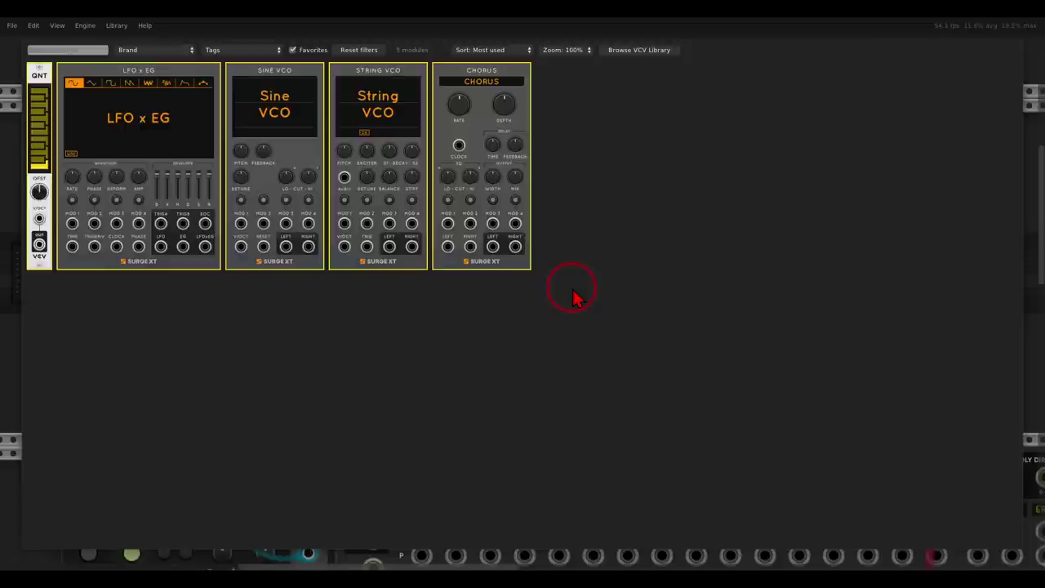
click(289, 160)
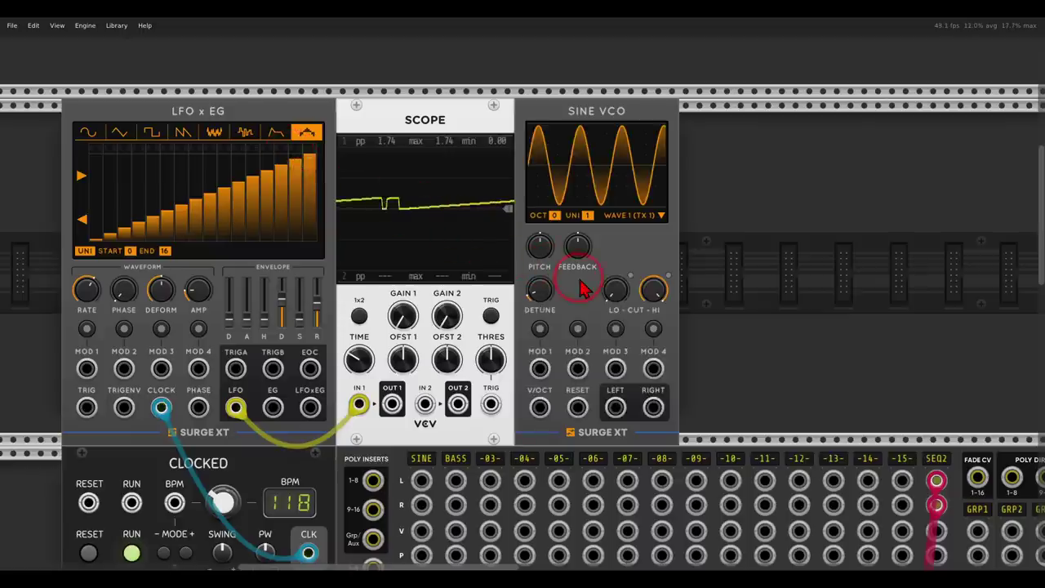
drag(560, 116, 627, 125)
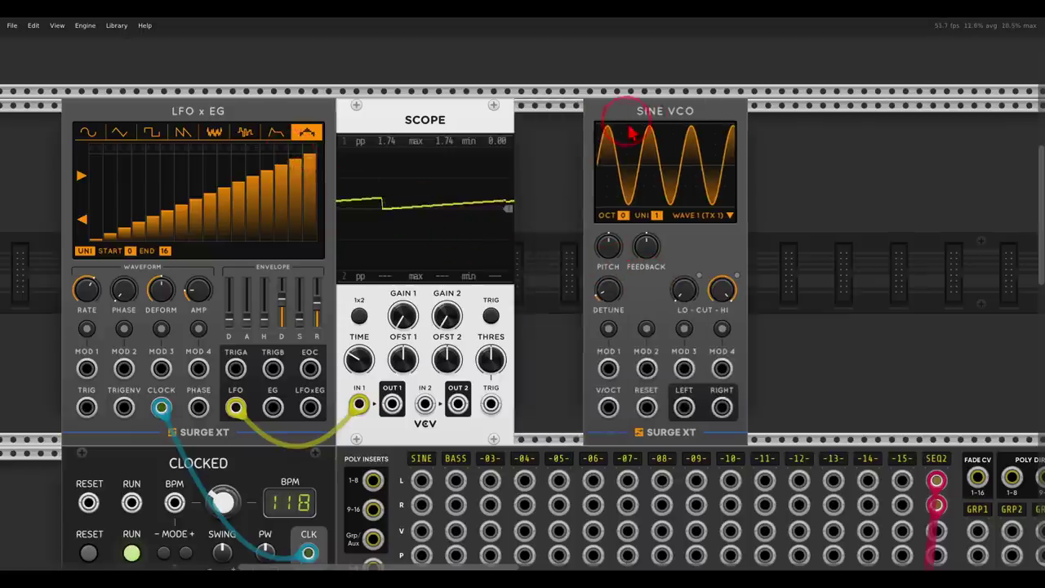
right_click(579, 147)
drag(41, 73, 441, 221)
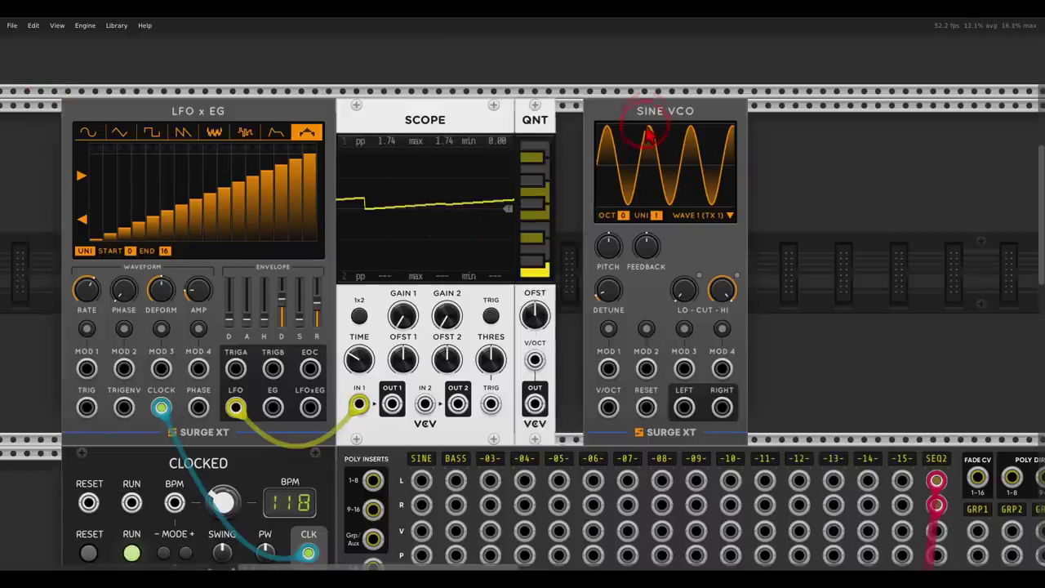
drag(642, 114, 611, 123)
Step: Patch the Scope's first output through the quantizer into the Sine VCO's V/OCT, and the VCO's stereo output into the mixer's SINE channel
drag(400, 412, 580, 406)
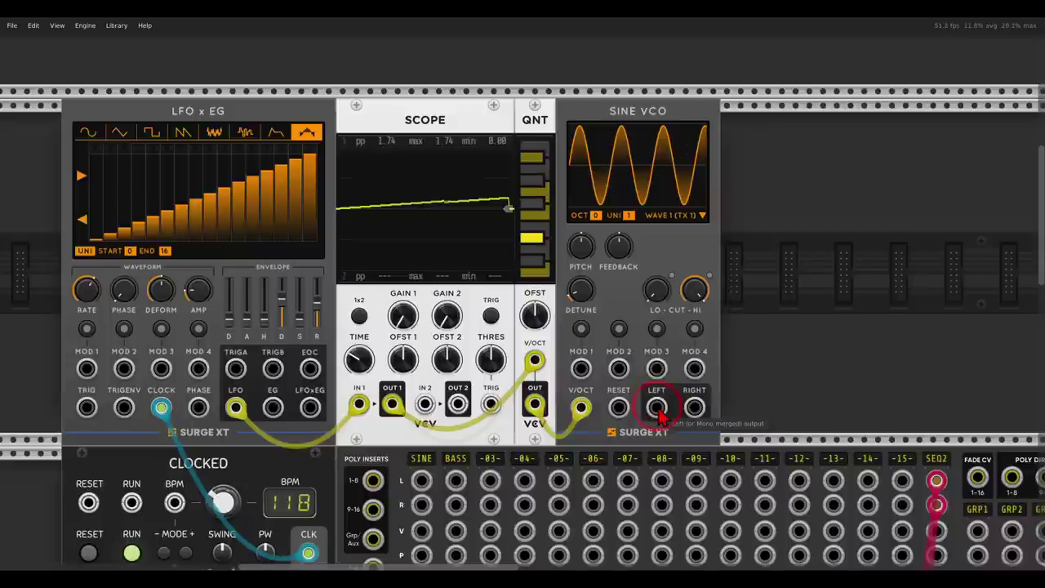
drag(659, 409, 421, 482)
drag(421, 505, 697, 411)
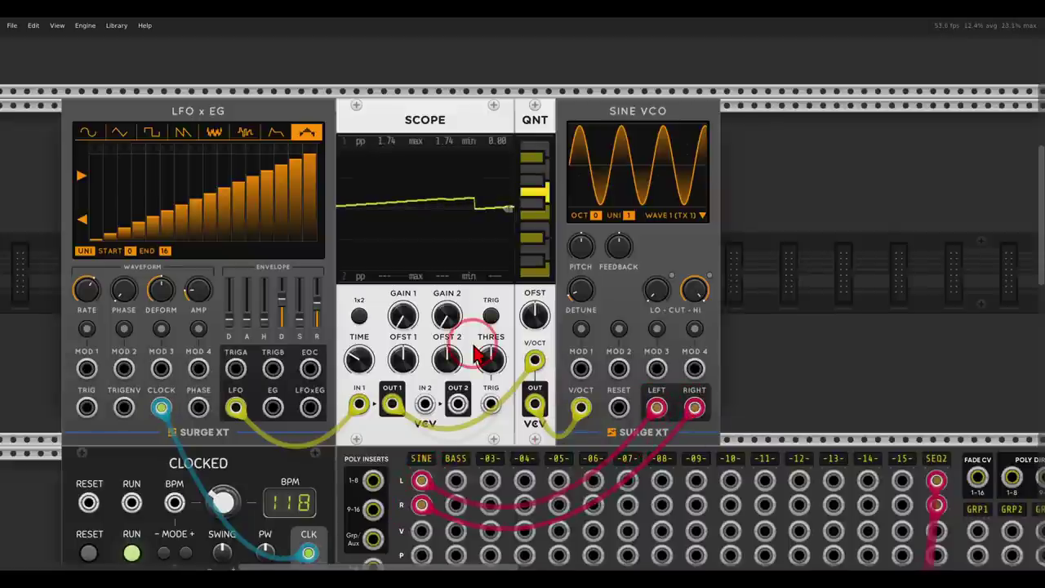
Step: Set the LFO x EG sequence's end point to 12 and redraw its rising steps as an uneven melodic pattern
drag(163, 288, 173, 316)
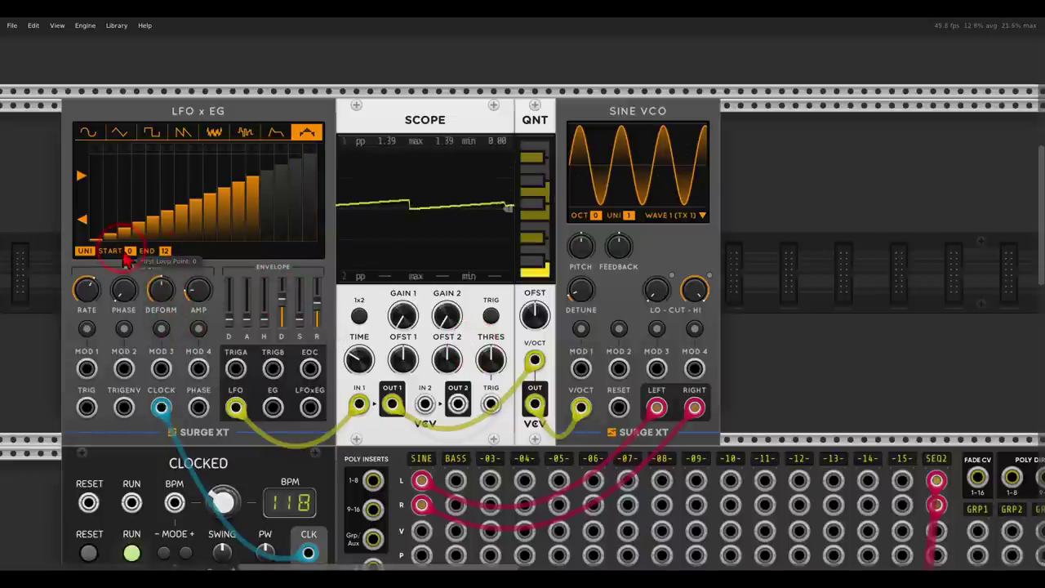
mouse_move(123, 222)
mouse_down()
mouse_move(151, 248)
mouse_move(169, 218)
mouse_move(187, 216)
mouse_move(198, 219)
mouse_move(201, 249)
mouse_move(215, 222)
mouse_move(217, 278)
mouse_move(227, 222)
mouse_move(229, 232)
mouse_move(238, 217)
mouse_move(238, 283)
mouse_move(253, 210)
mouse_move(252, 263)
mouse_up()
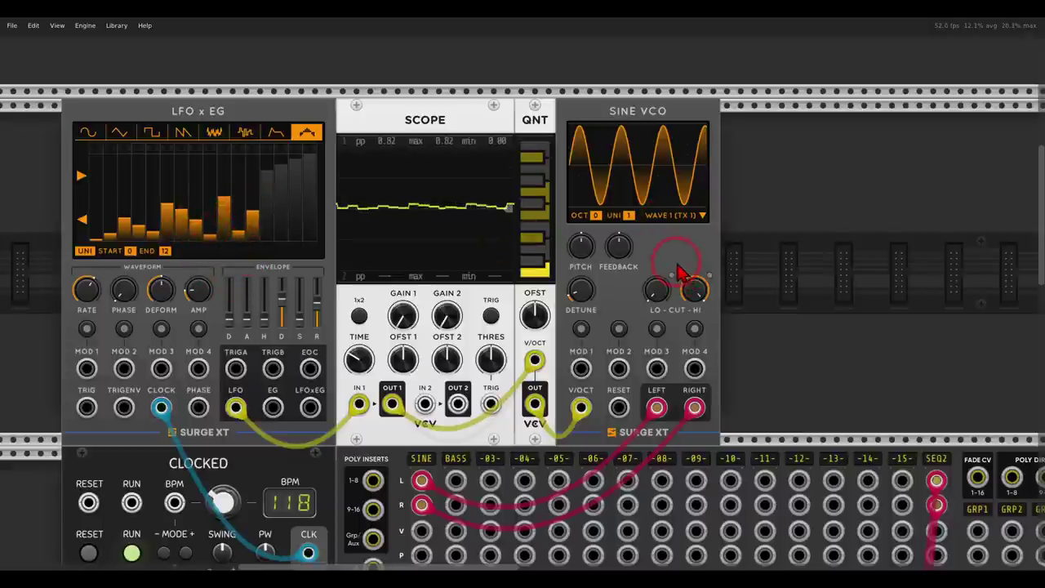
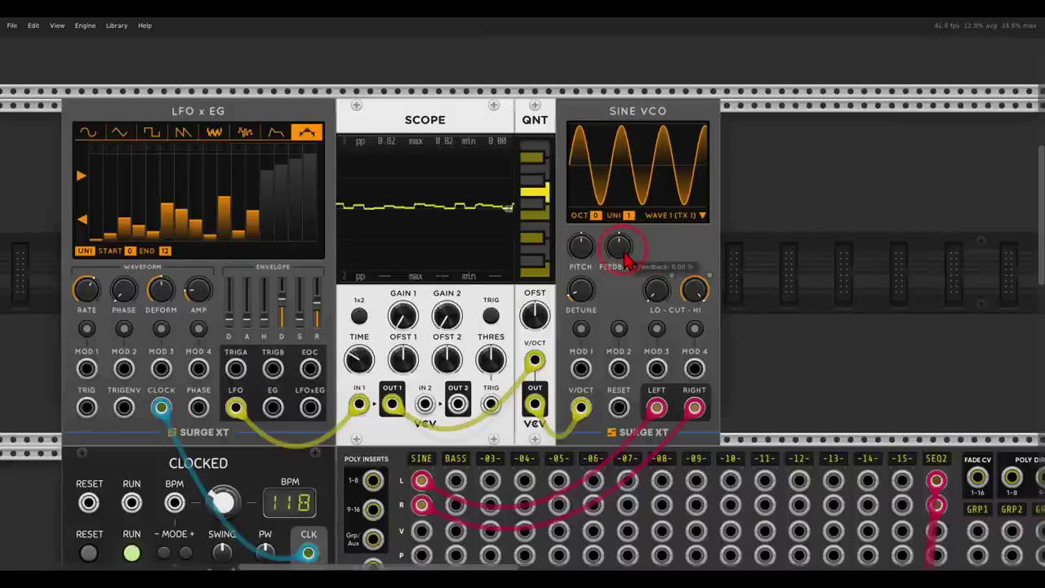
Step: Raise the Sine VCO's feedback, set its unison to 2 voices and view its character options
mouse_move(625, 257)
mouse_down()
mouse_move(620, 245)
mouse_move(624, 254)
mouse_up()
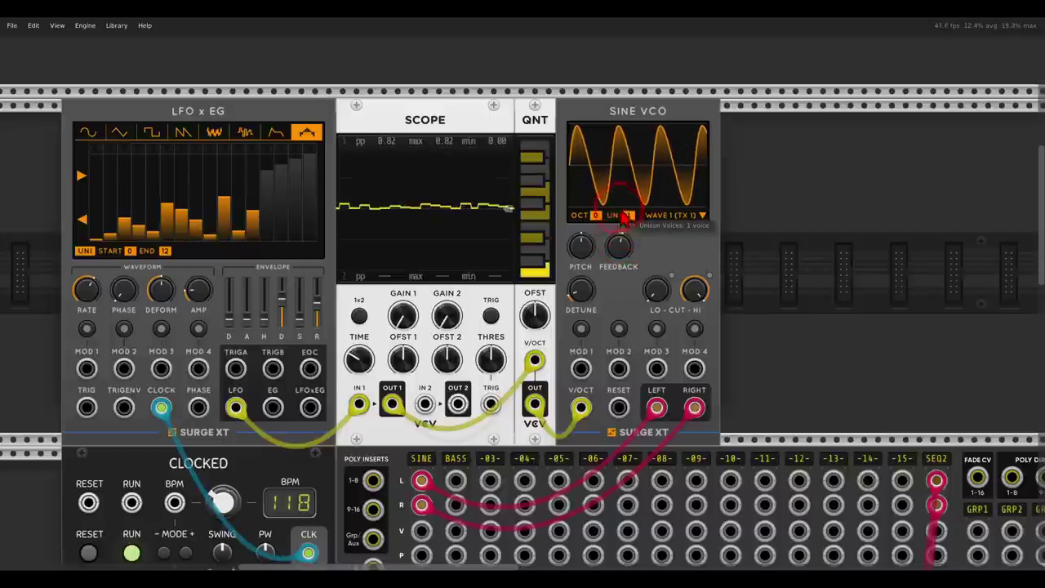
drag(619, 246, 622, 246)
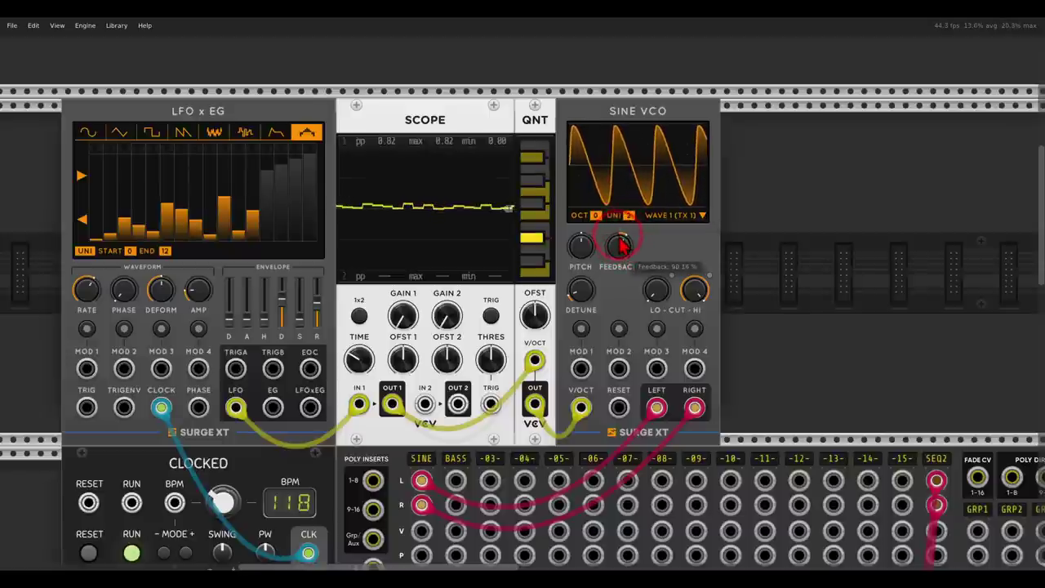
right_click(617, 114)
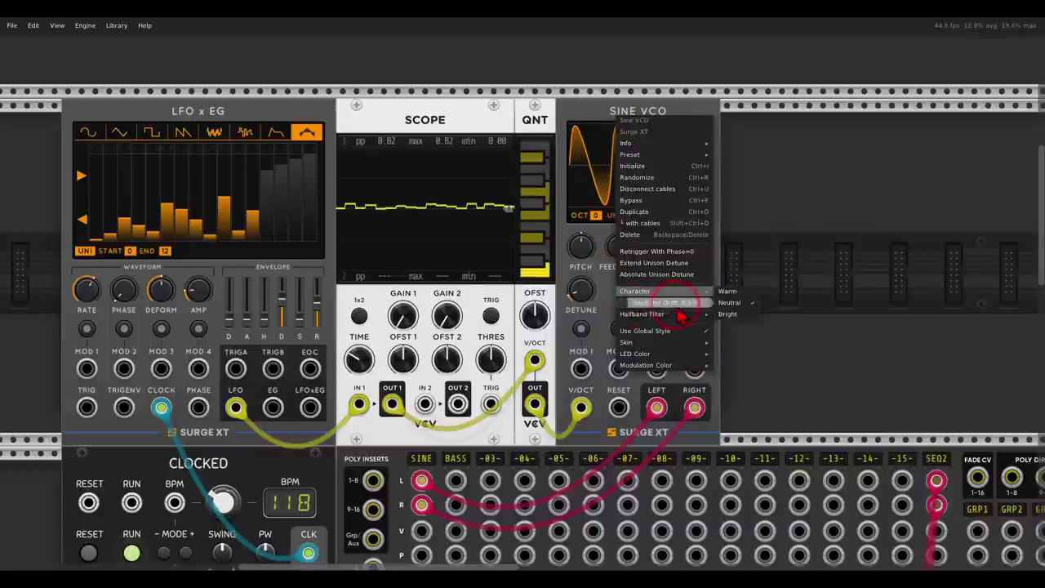
click(600, 114)
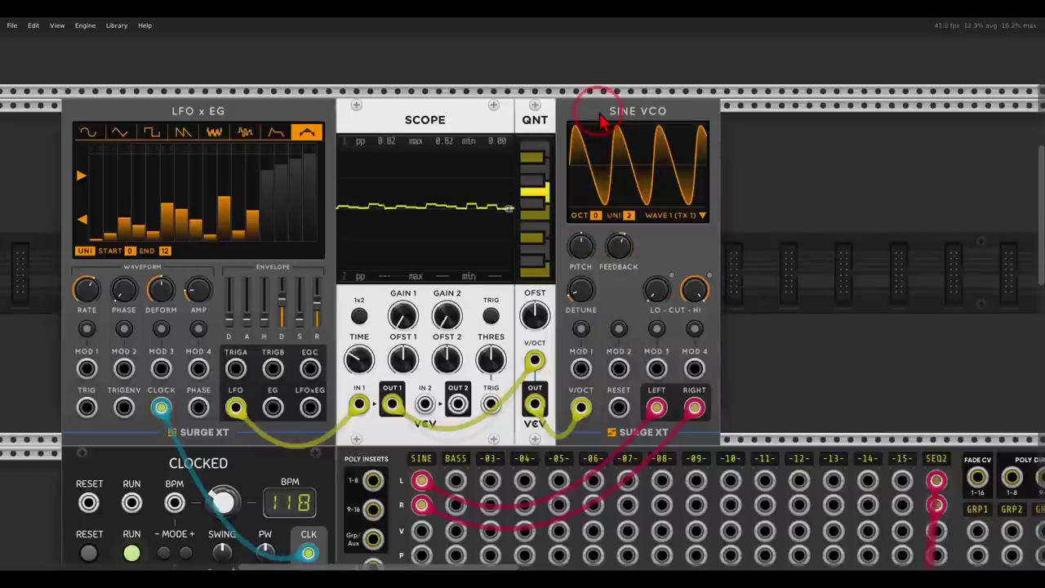
Step: Try the Wave 2 (TX 2) shape on the Sine VCO with different feedback amounts, then reset the feedback
click(690, 219)
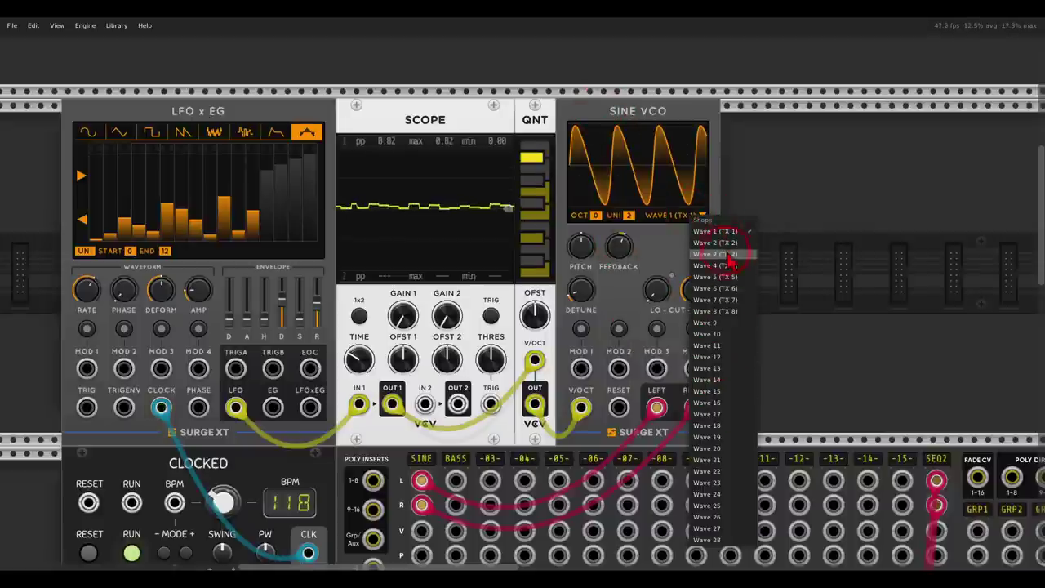
click(715, 243)
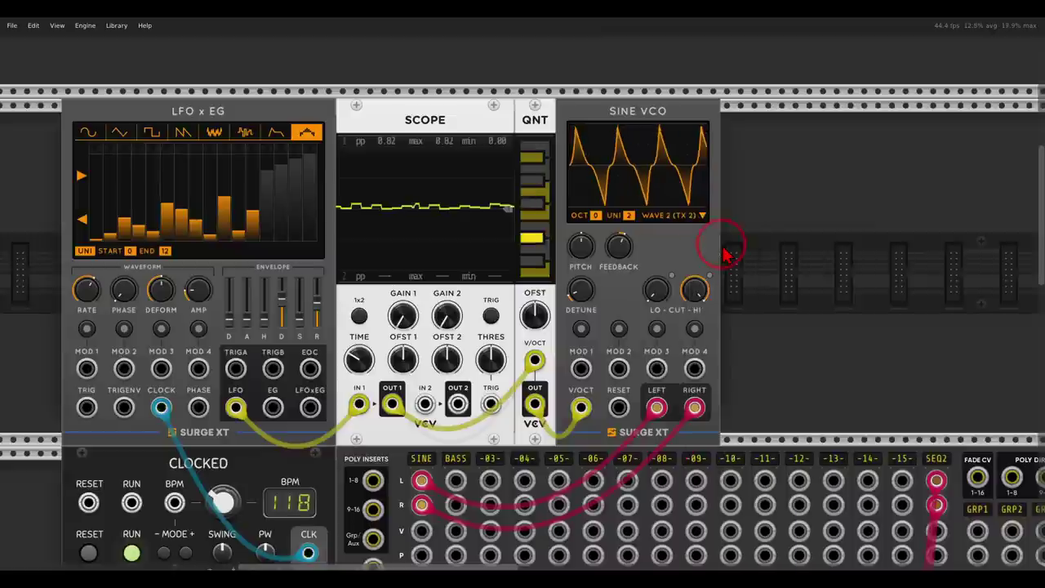
double_click(627, 254)
drag(624, 256, 618, 241)
double_click(618, 242)
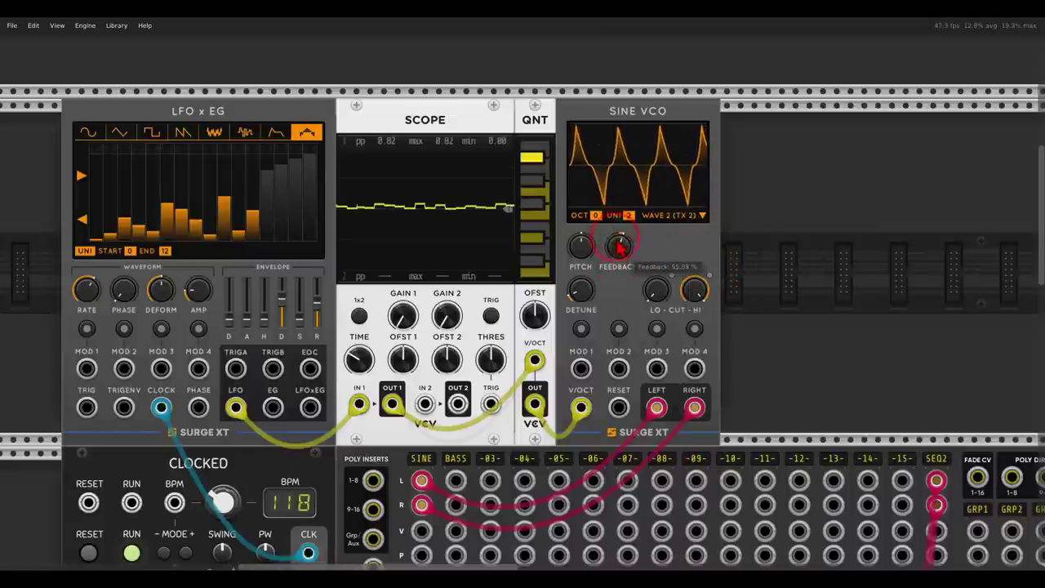
Step: Set the Sine VCO's shape to Wave 1 (TX 1) and raise its feedback
click(689, 222)
click(698, 236)
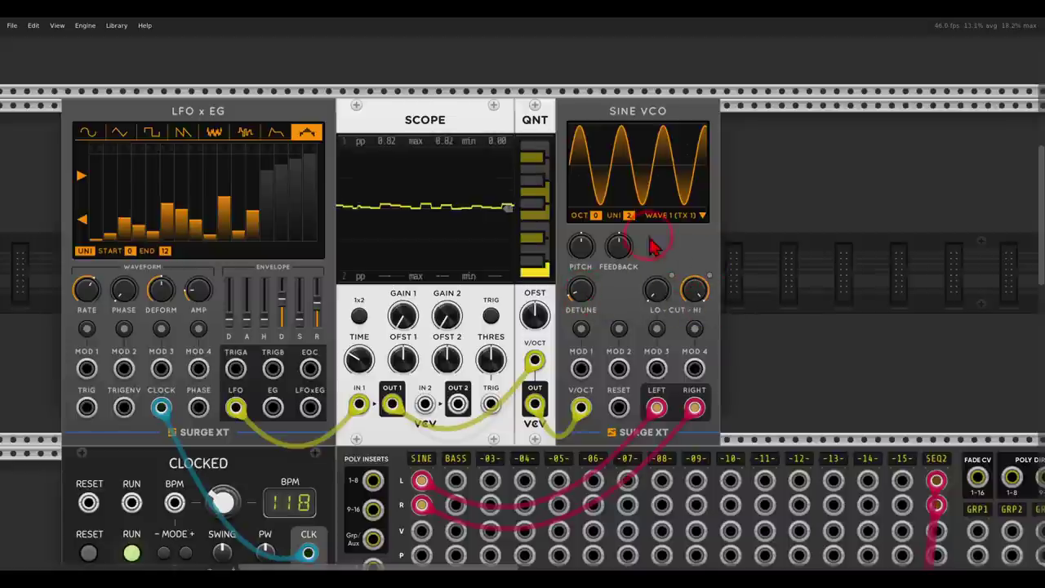
drag(618, 243, 618, 231)
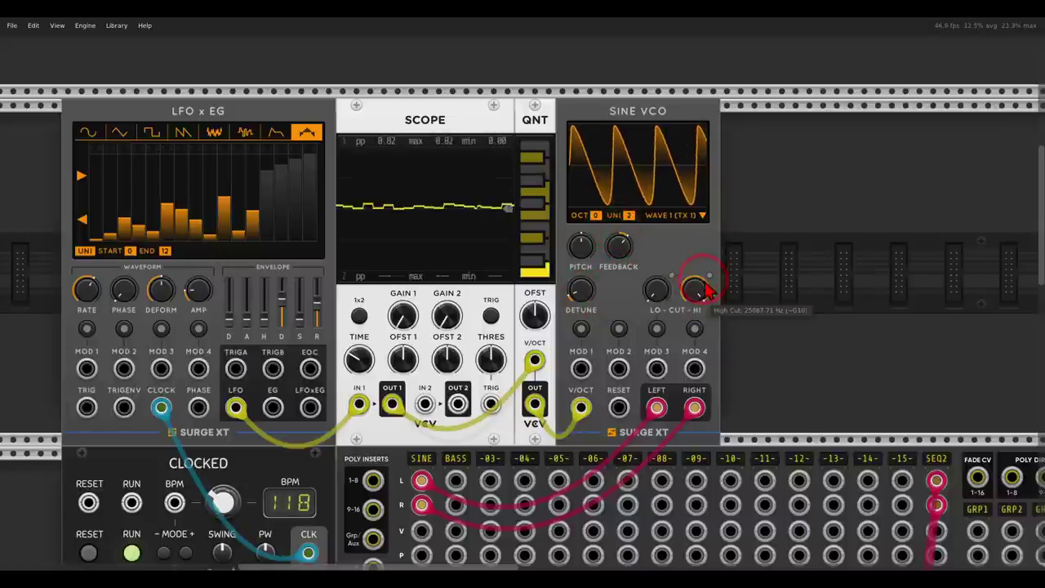
Step: Try lowering the Sine VCO's high cut and reset its feedback to zero
drag(695, 287, 698, 360)
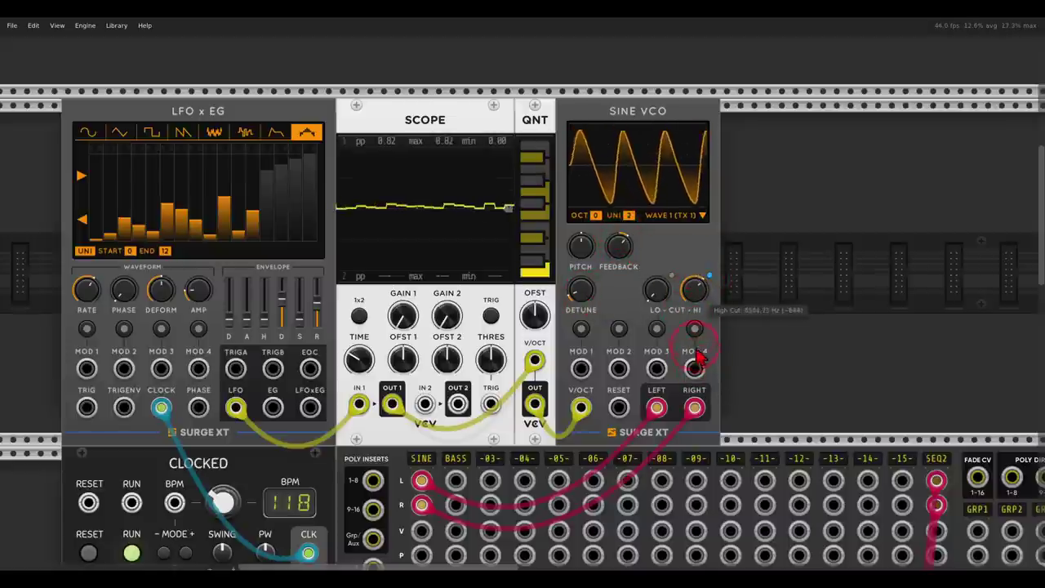
drag(645, 243, 635, 253)
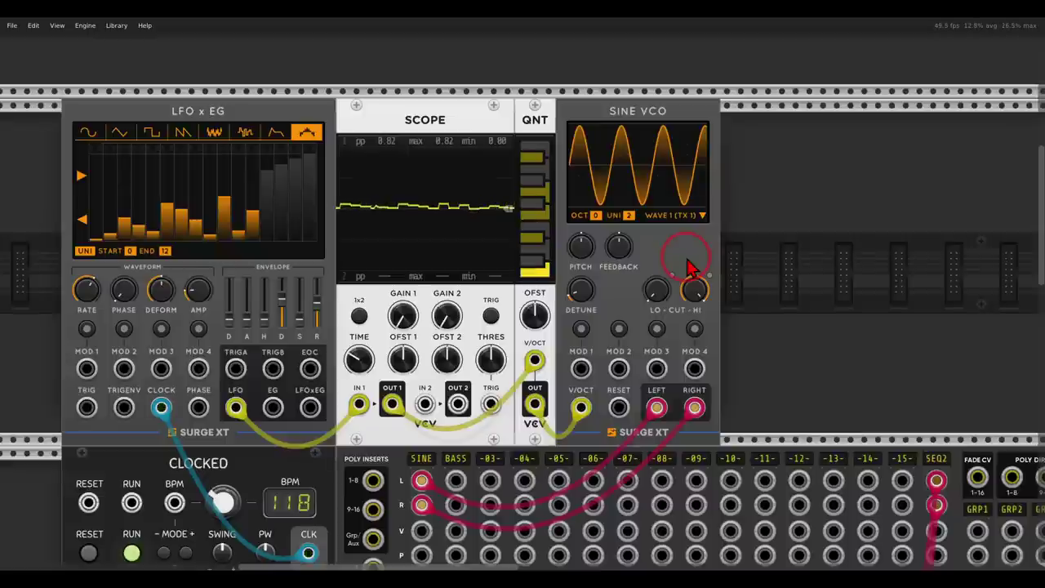
Step: Add a String VCO beside the Sine VCO and patch its left and right outputs to the mixer's BASS channel
right_click(774, 262)
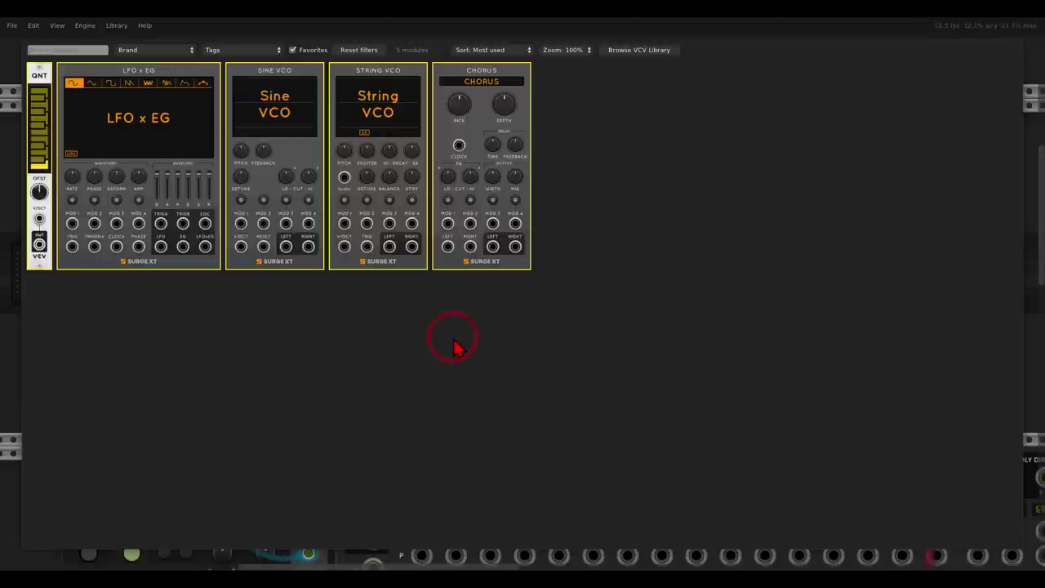
click(390, 178)
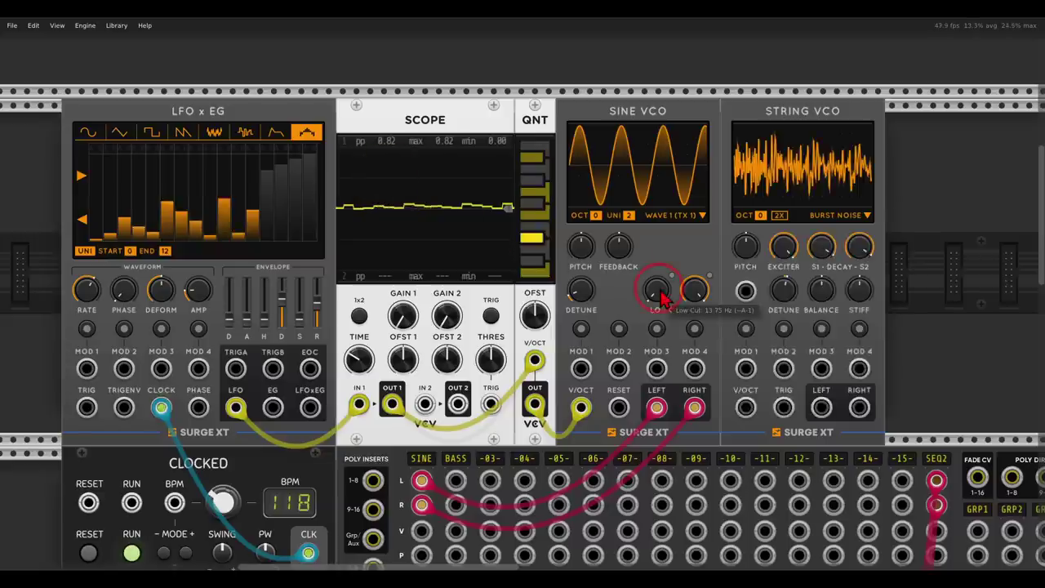
scroll(751, 329, down, 2)
scroll(751, 329, right, 2)
drag(728, 313, 767, 312)
scroll(743, 294, up, 3)
scroll(743, 294, left, 3)
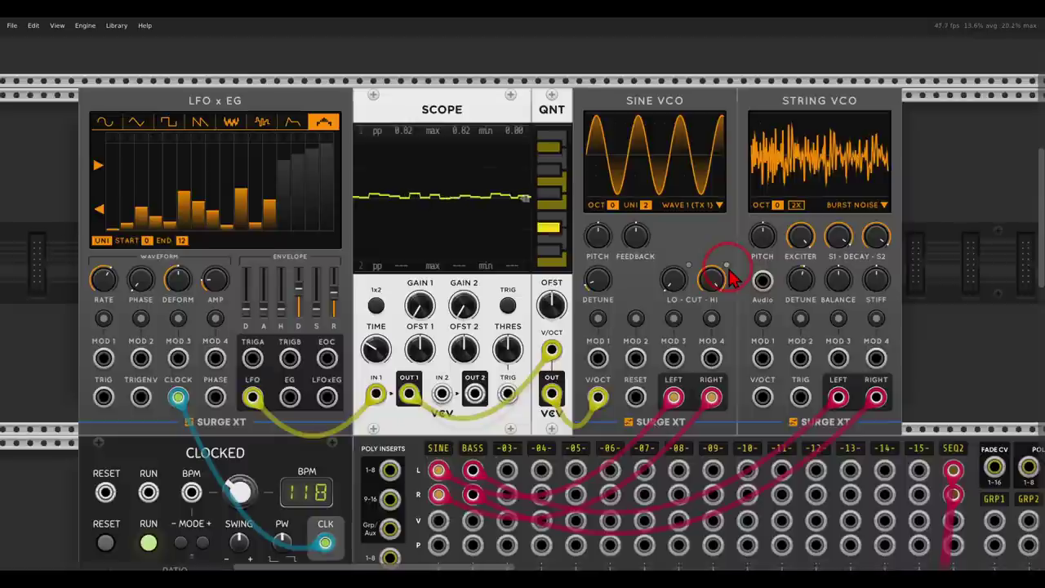
Step: Enable trigger A on steps 1 and 4 of the LFO x EG step sequence
scroll(548, 168, left, 5)
scroll(449, 167, up, 2)
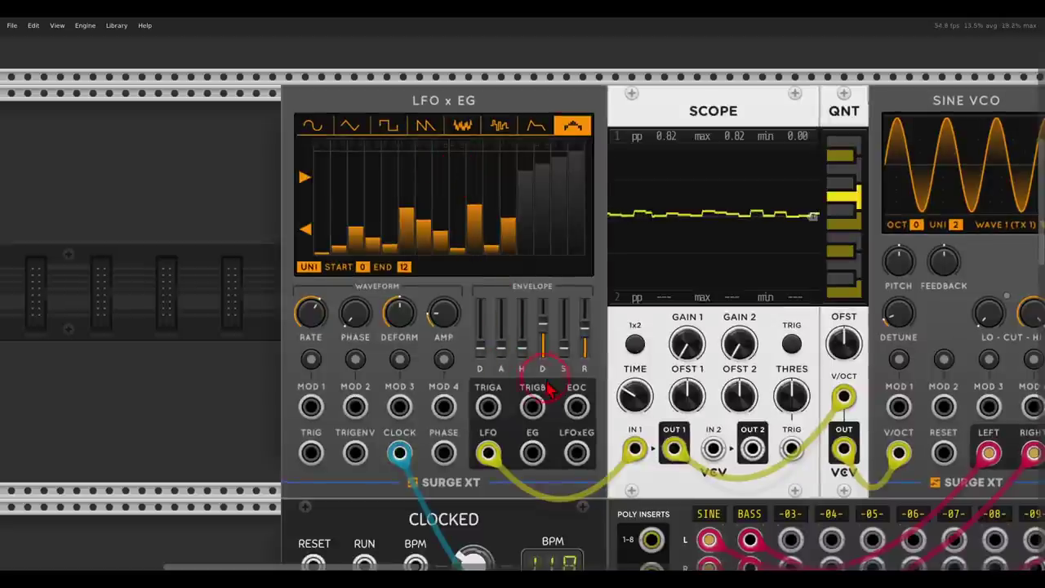
mouse_move(464, 381)
mouse_down()
mouse_move(499, 446)
mouse_move(545, 447)
mouse_move(565, 405)
mouse_move(546, 361)
mouse_up()
mouse_move(309, 104)
mouse_down()
mouse_move(319, 137)
mouse_move(337, 136)
mouse_up()
mouse_move(346, 107)
mouse_down()
mouse_move(370, 143)
mouse_move(385, 130)
mouse_move(392, 141)
mouse_move(405, 133)
mouse_move(406, 144)
mouse_move(339, 134)
mouse_up()
scroll(339, 135, up, 3)
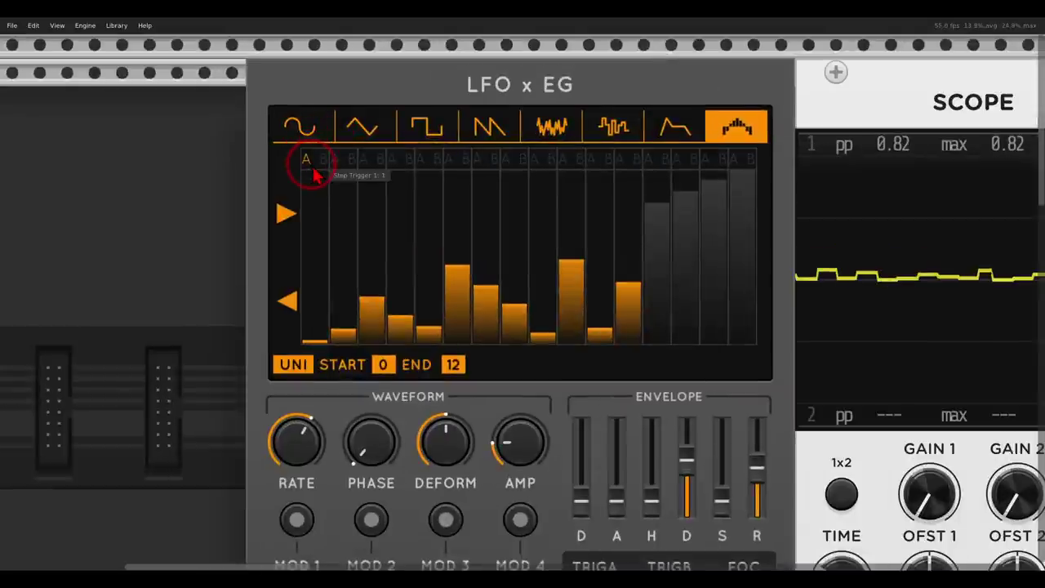
click(392, 161)
scroll(415, 180, down, 3)
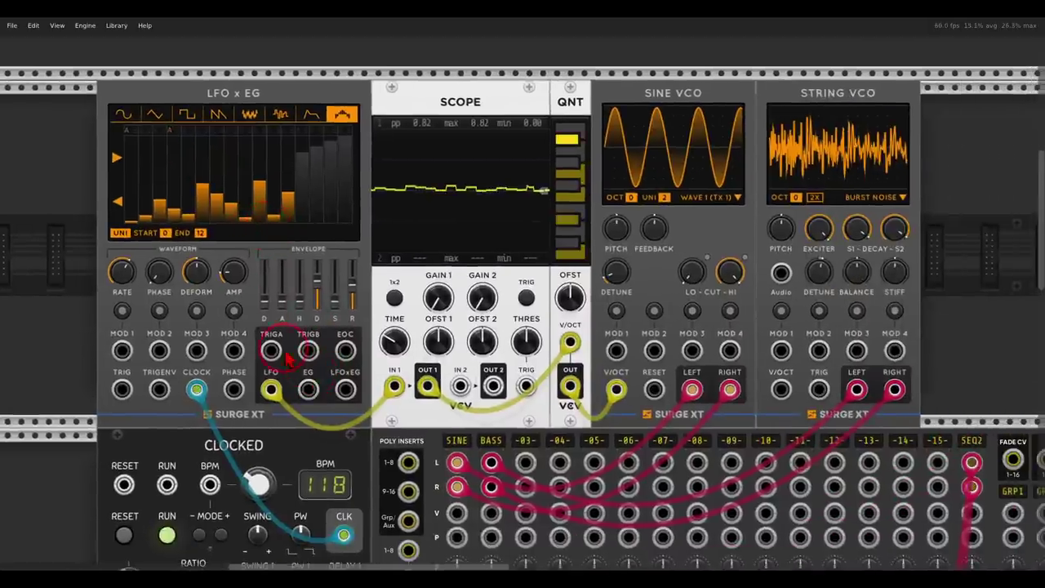
Step: Patch the LFO x EG's TRIGA output to the String VCO's TRIG input and set the String VCO's octave to -2
drag(271, 351, 819, 389)
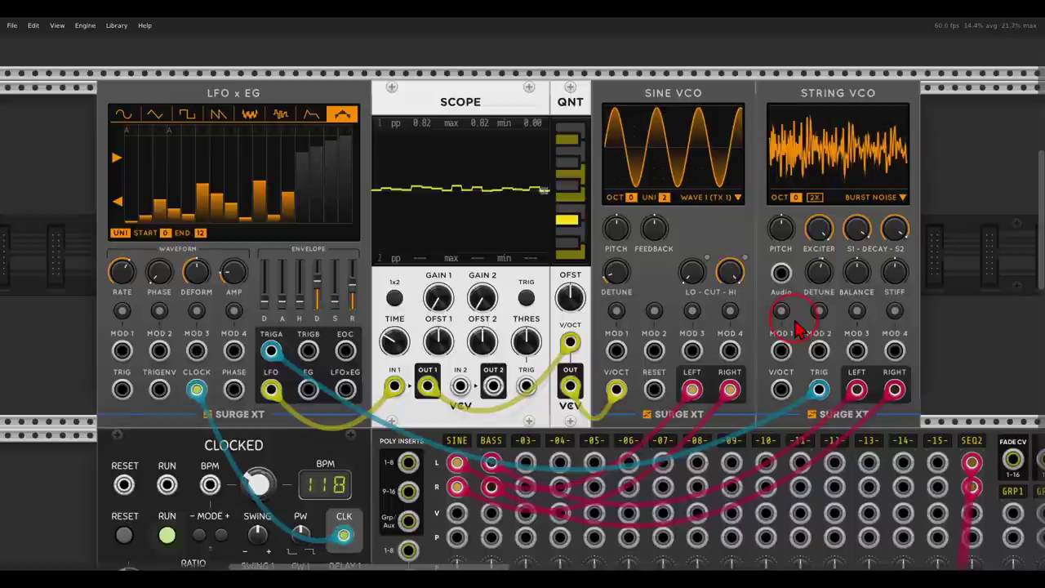
scroll(800, 331, right, 3)
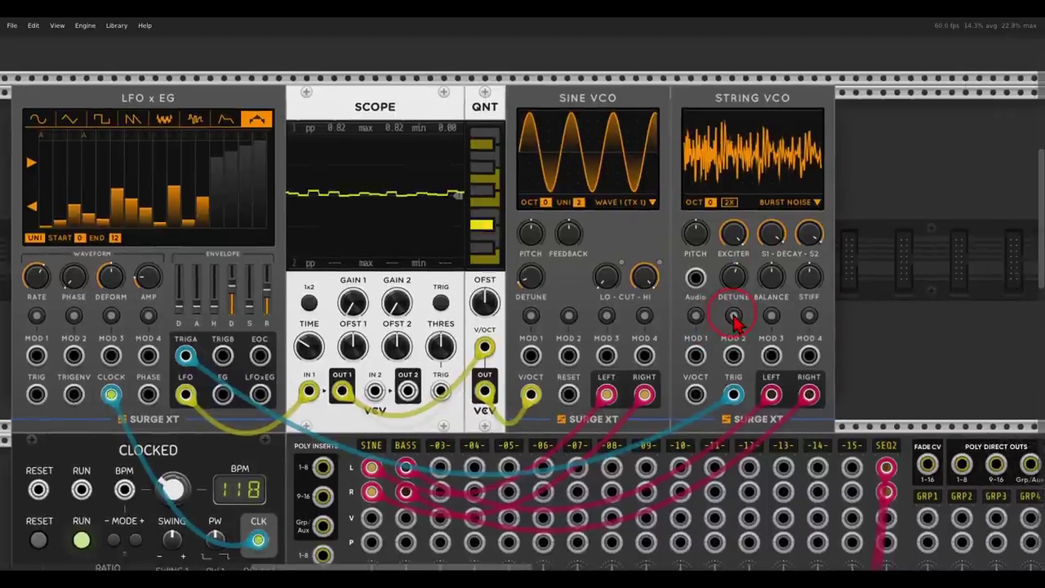
drag(710, 211, 702, 295)
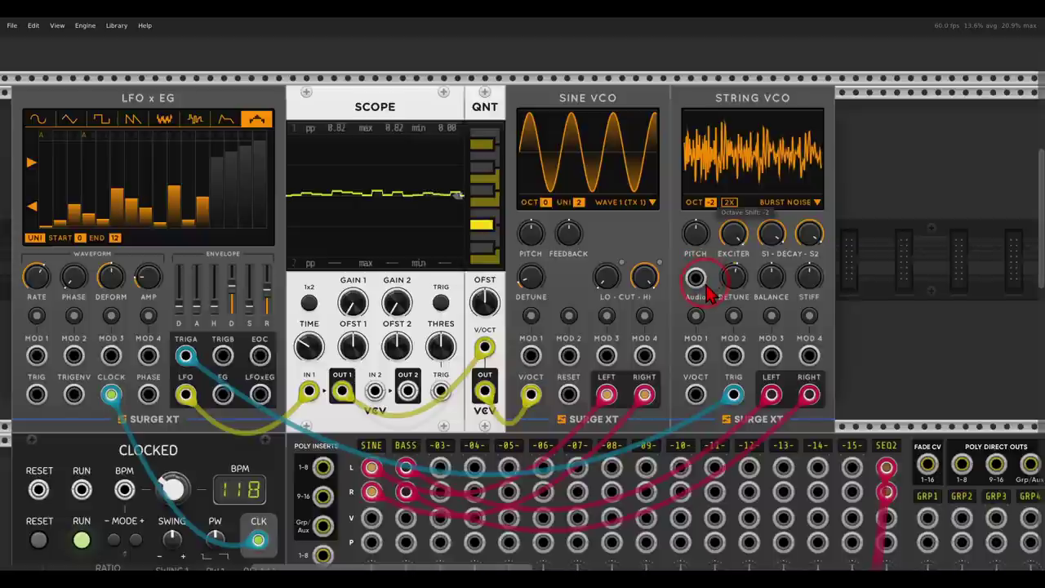
Step: Set the String VCO's exciter to Burst Ramp and try out its detune and exciter level
click(796, 203)
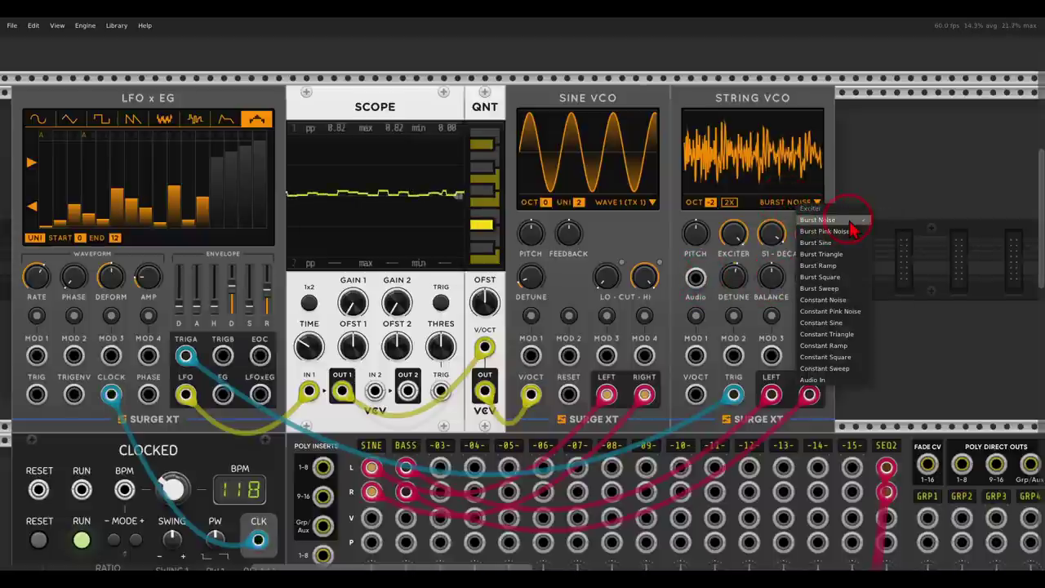
click(827, 266)
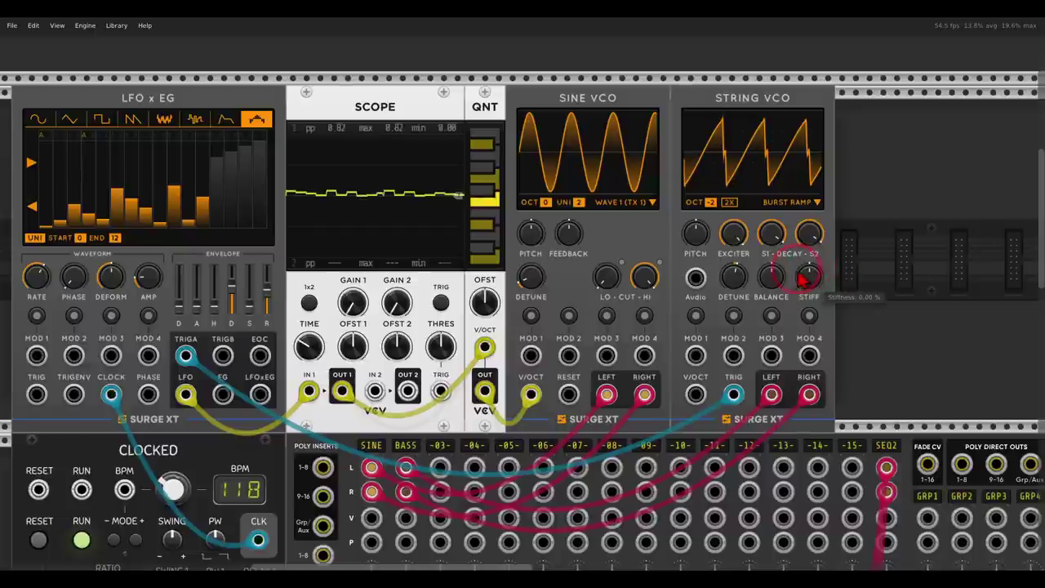
mouse_move(741, 284)
drag(742, 284, 737, 288)
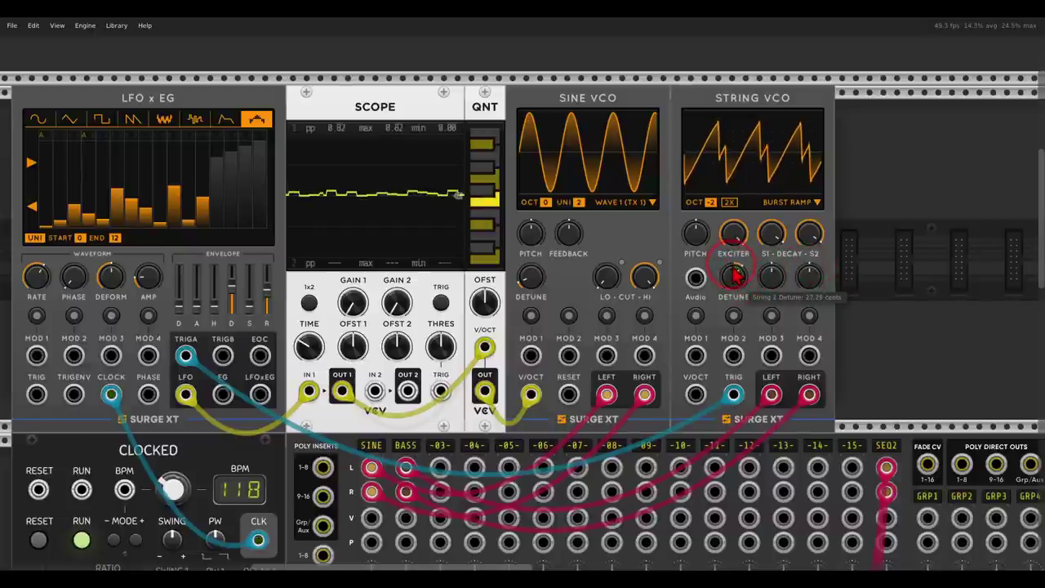
mouse_move(747, 244)
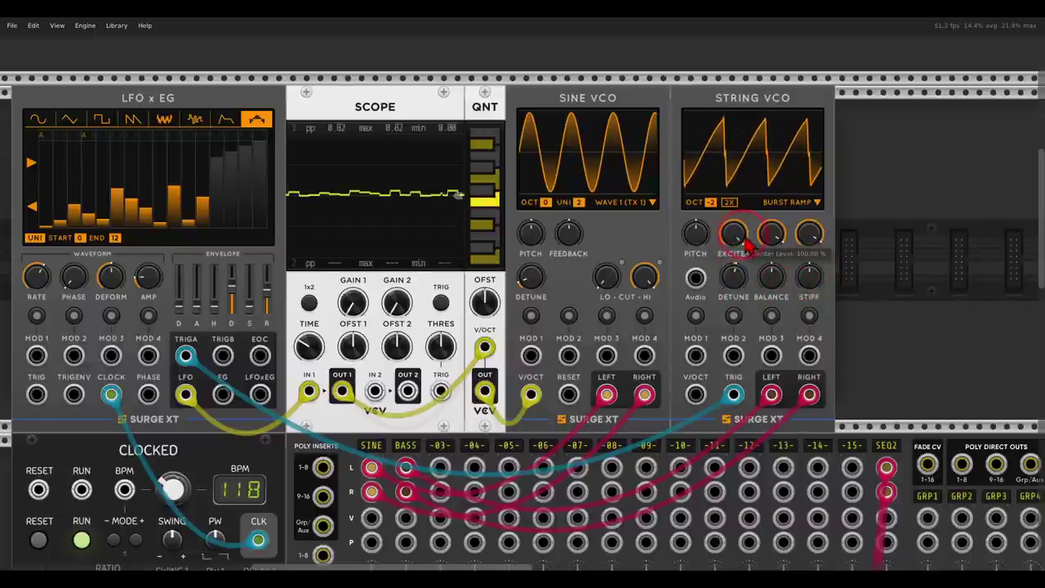
drag(743, 254, 740, 232)
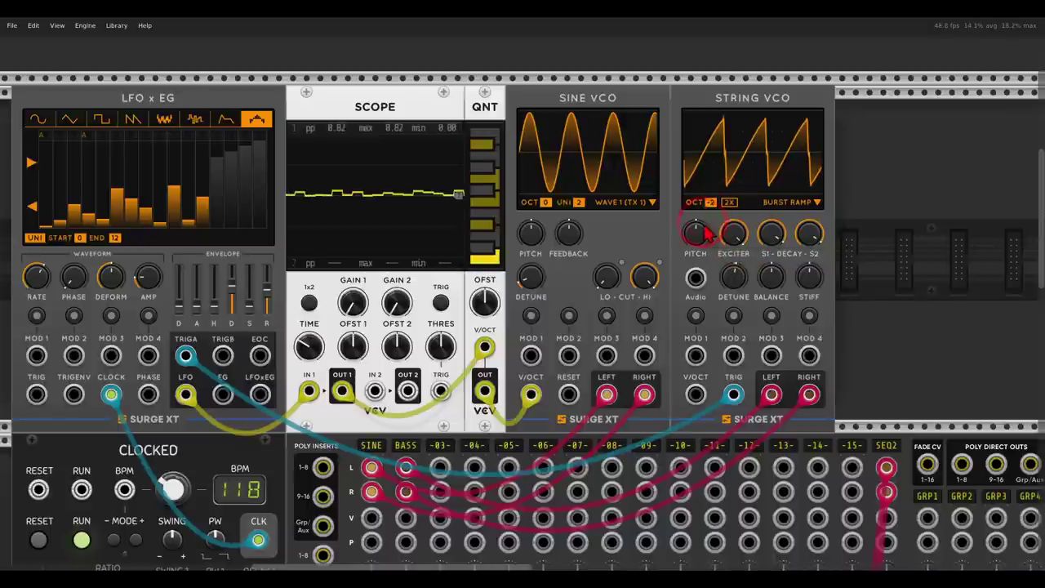
Step: Lower the String VCO's String 2 decay and its stiffness
click(808, 237)
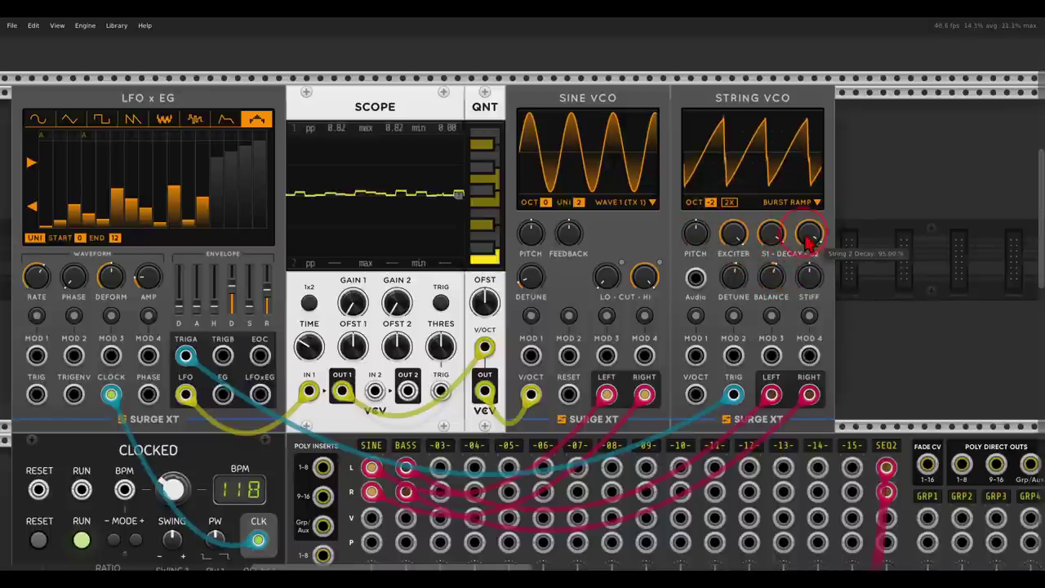
click(813, 281)
drag(811, 287, 814, 321)
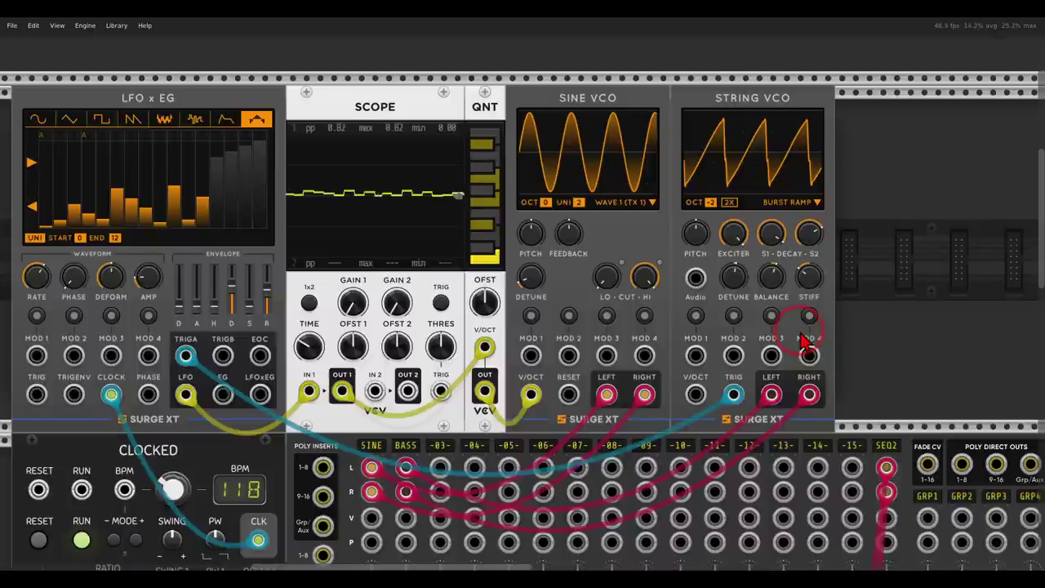
Step: Add a Chorus after the String VCO and route the string's stereo signal through it to the mixer's BASS channel
scroll(786, 310, right, 4)
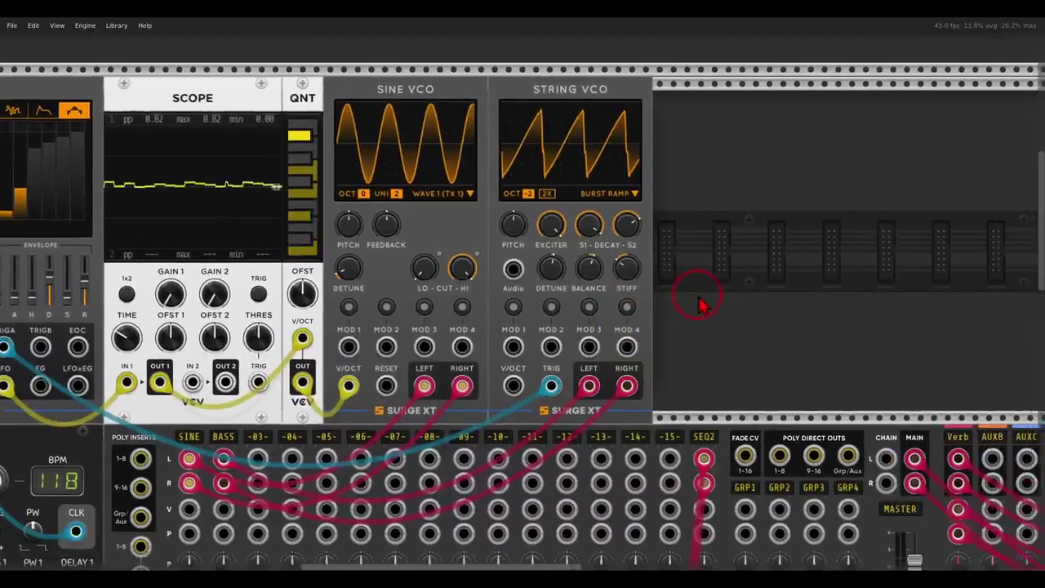
right_click(701, 298)
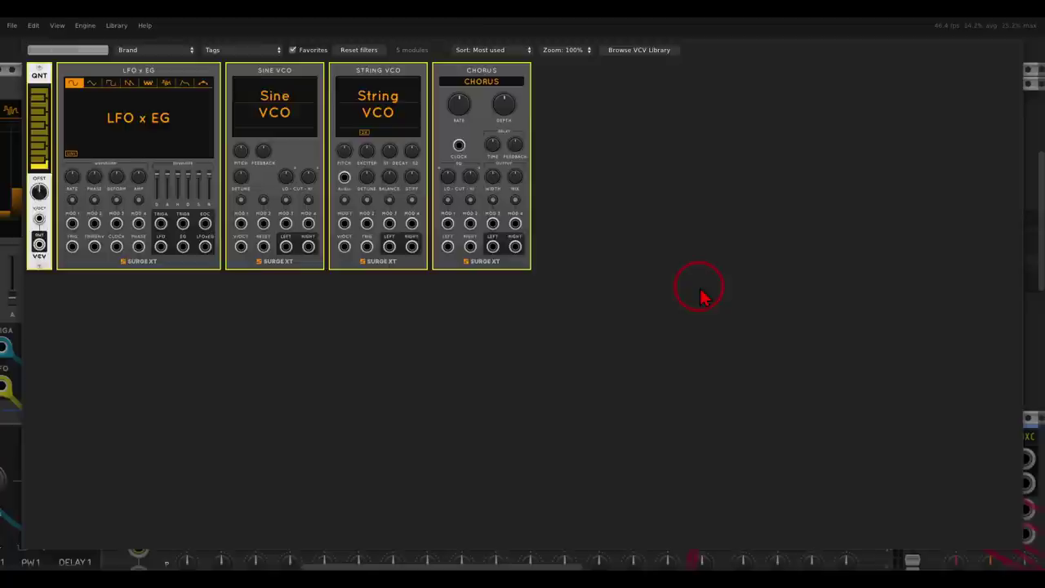
click(485, 152)
drag(588, 386, 751, 386)
drag(625, 385, 789, 387)
drag(587, 386, 714, 387)
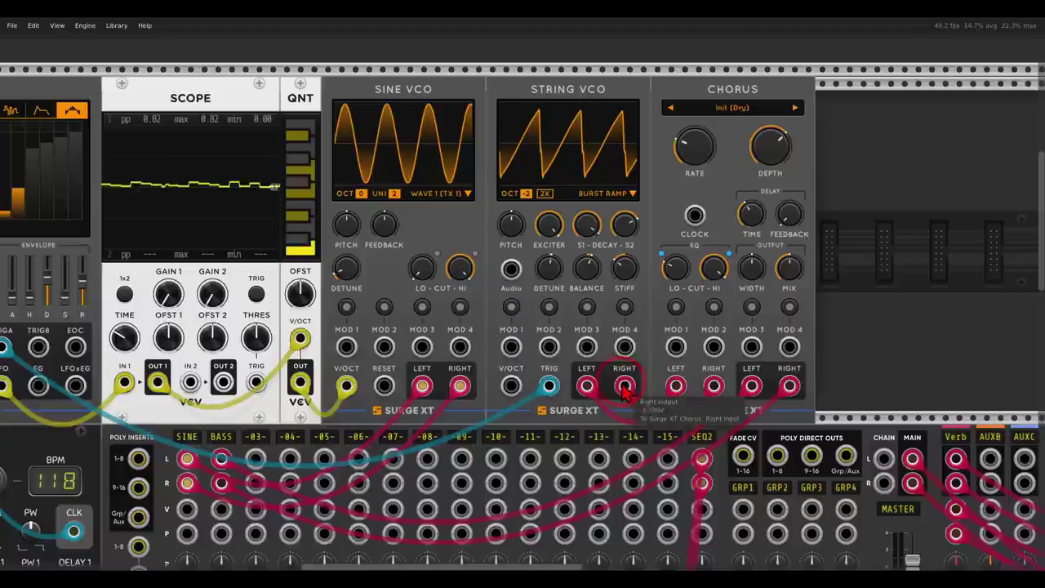
Step: Load the Analog Warmth preset on the Chorus and tweak its settings
click(733, 109)
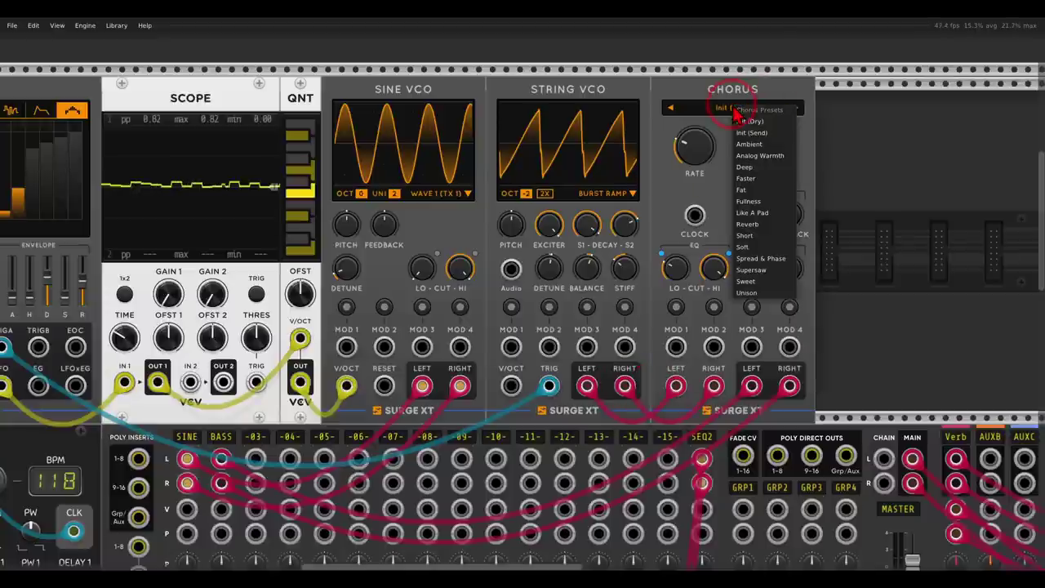
click(752, 157)
drag(752, 164, 773, 156)
mouse_move(628, 269)
mouse_down()
mouse_move(627, 248)
mouse_move(627, 270)
mouse_up()
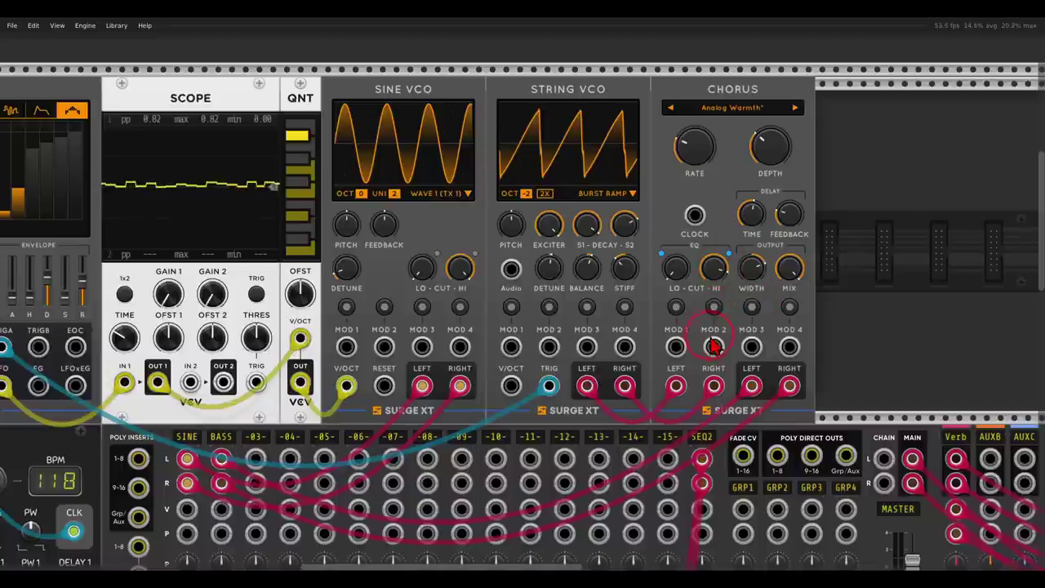
Step: Try some feedback on the Sine VCO and return it to 0%
drag(430, 270, 492, 268)
scroll(493, 274, left, 2)
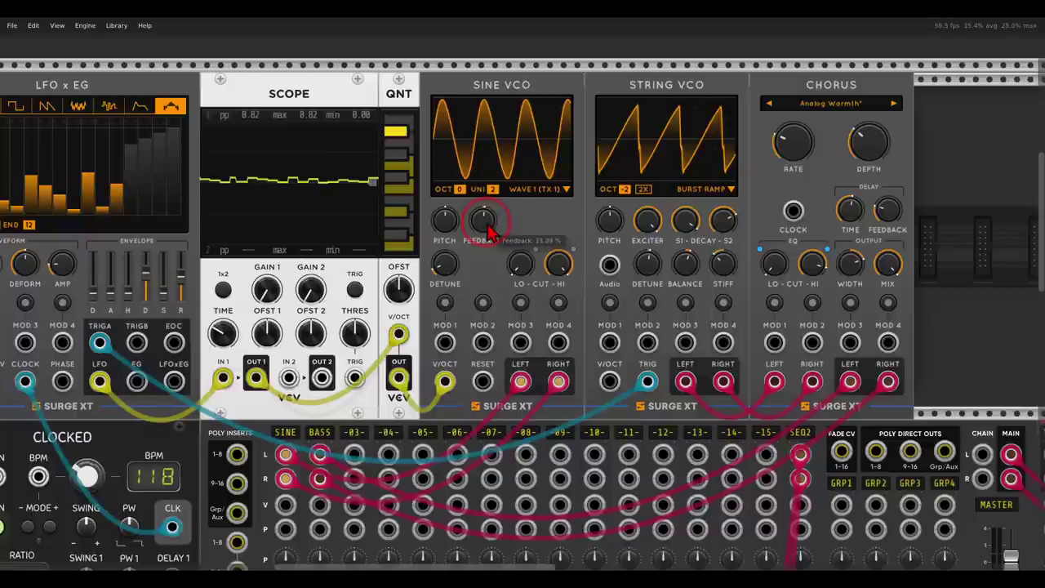
drag(487, 223, 485, 251)
scroll(488, 215, up, 1)
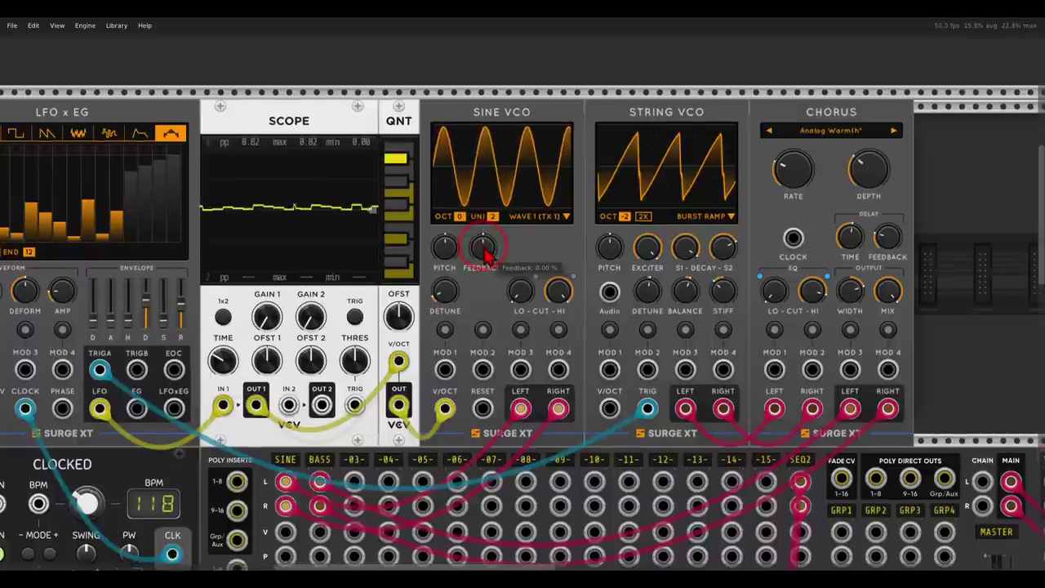
Step: Make room after the Sine VCO and insert a second LFO x EG module there
drag(362, 112, 435, 124)
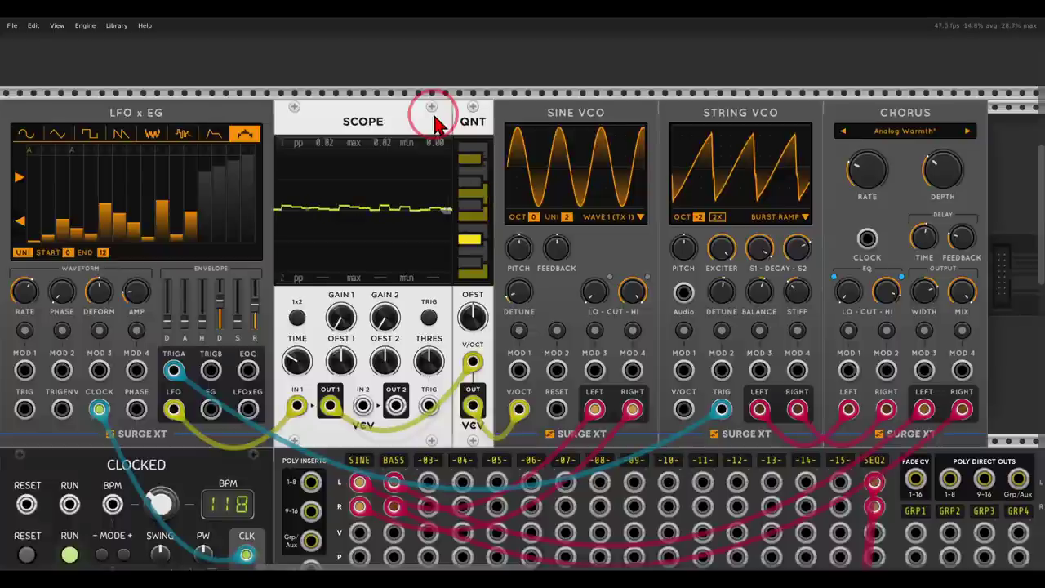
drag(500, 114, 240, 122)
drag(797, 155, 807, 124)
click(497, 163)
right_click(501, 164)
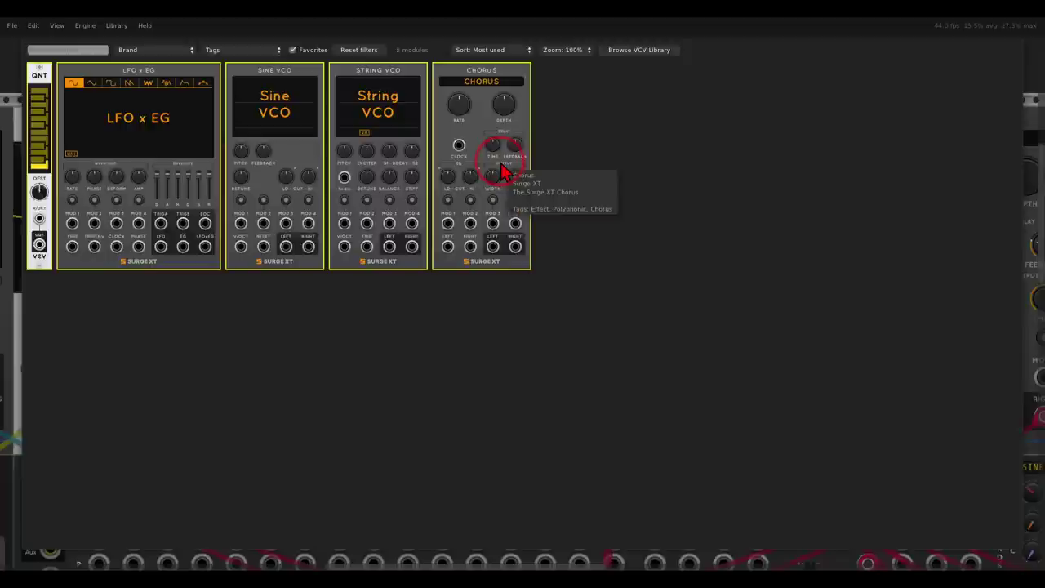
click(121, 158)
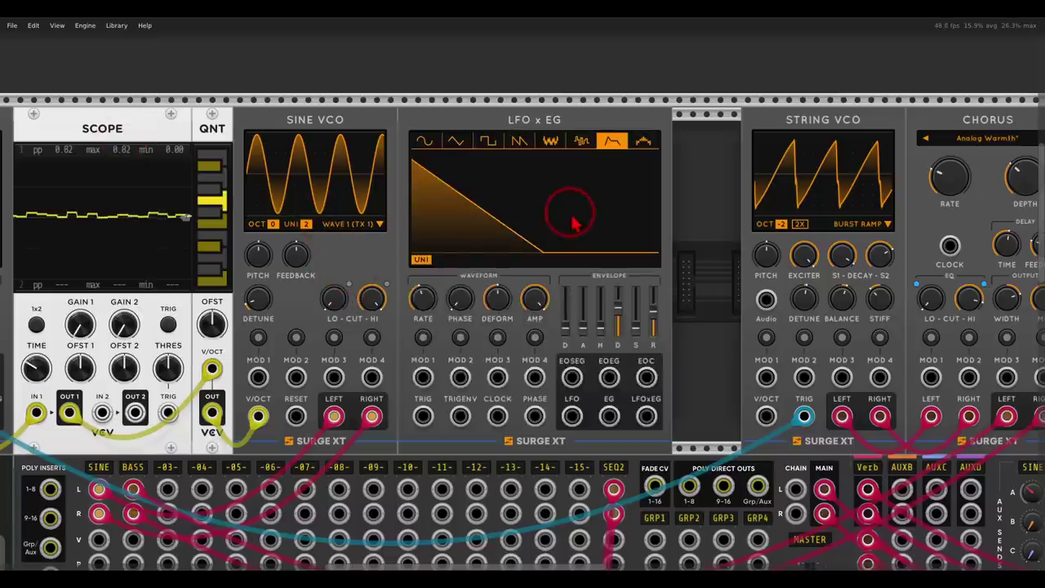
Step: Set the second LFO x EG's waveform to Sine and patch Clocked's CLK output to its CLOCK input
click(424, 140)
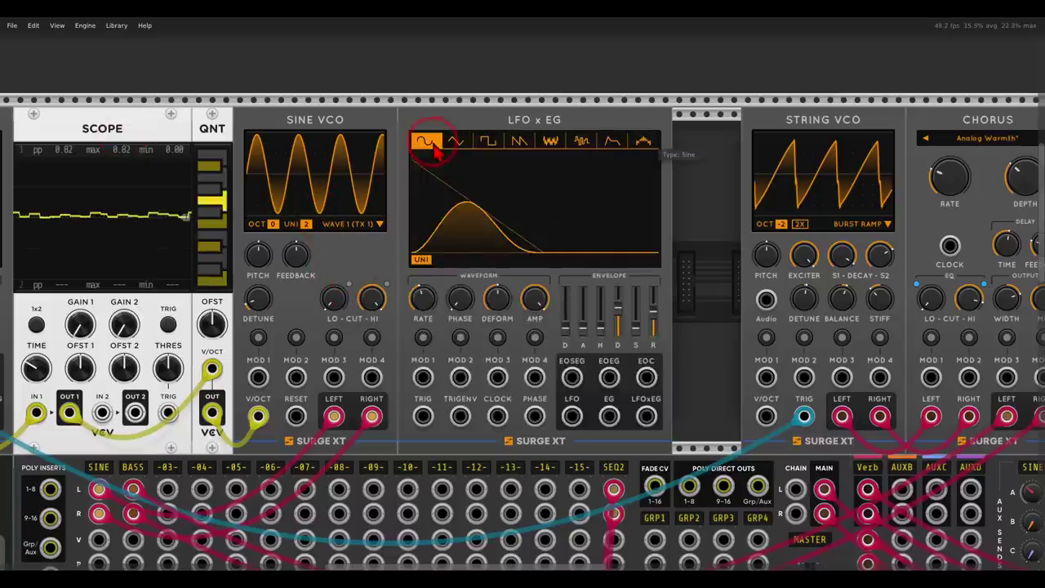
drag(382, 311, 466, 299)
drag(477, 335, 689, 204)
drag(794, 278, 269, 425)
scroll(677, 401, up, 4)
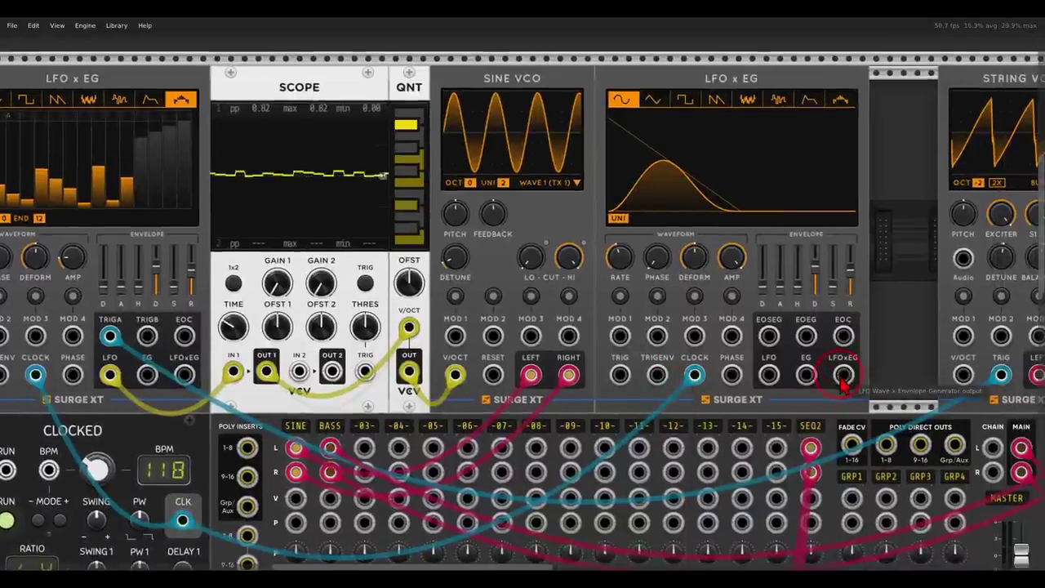
Step: Patch the second LFO x EG's LFOxEG output to the Sine VCO's MOD 1 input and assign Mod 1 to feedback
drag(843, 375, 455, 336)
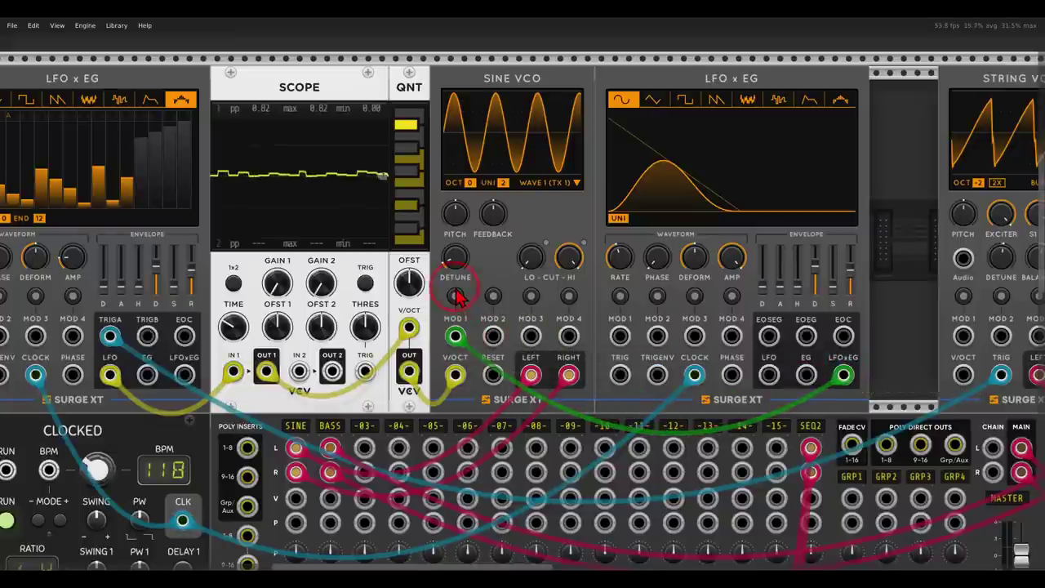
click(455, 296)
drag(484, 224, 483, 222)
click(457, 297)
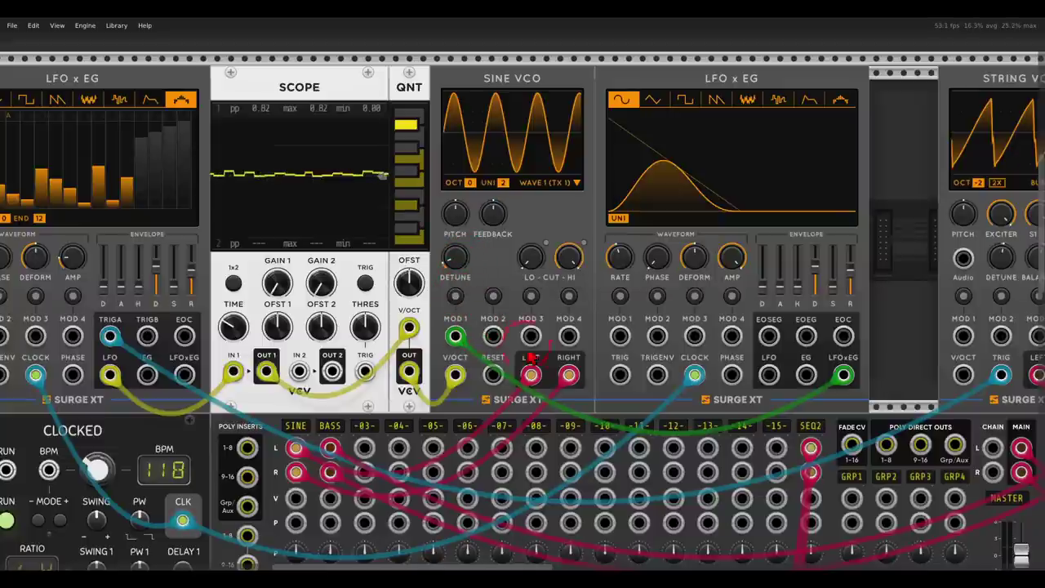
Step: Patch the sequencing LFO x EG's TRIGB output to the second one's TRIGENV input and set the second one's rate to 1/16 note
drag(659, 375, 529, 353)
scroll(353, 149, up, 3)
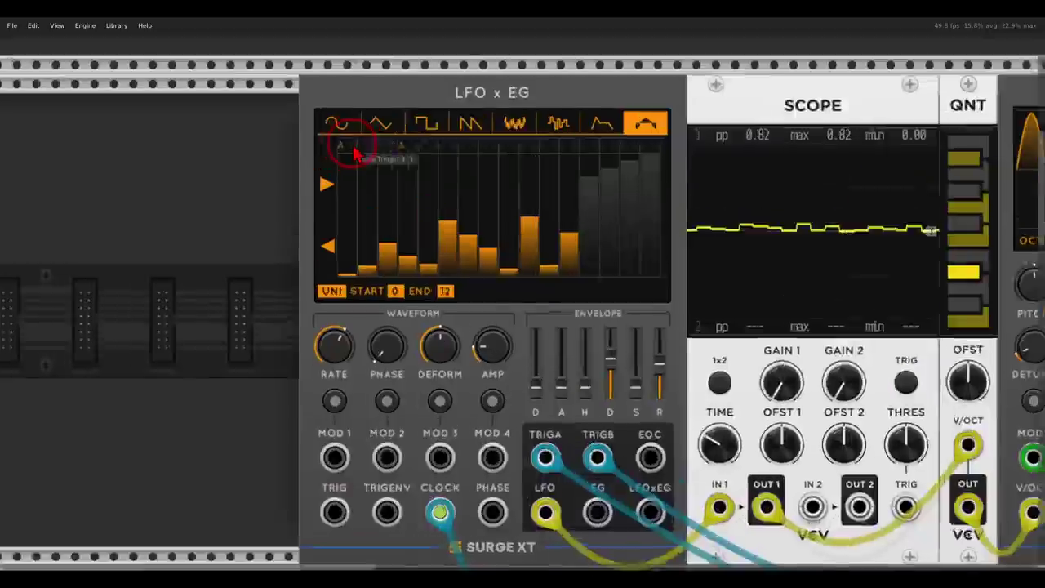
drag(943, 415, 571, 289)
scroll(571, 289, down, 2)
scroll(722, 306, right, 4)
mouse_move(535, 266)
drag(535, 265, 532, 247)
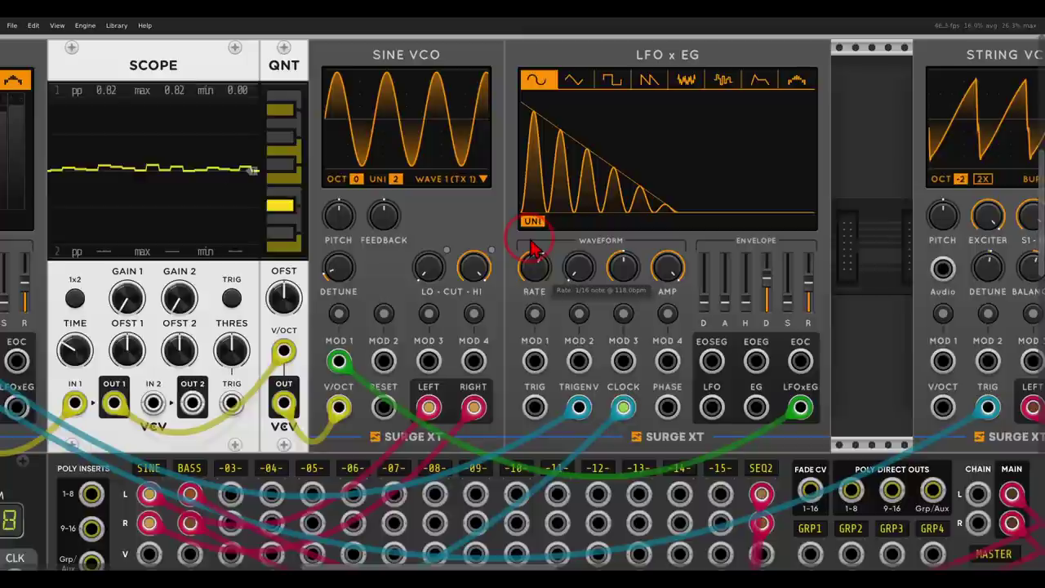
Step: Set the Mod 1 modulation of the Sine VCO's feedback to +41
click(339, 313)
drag(379, 230, 378, 220)
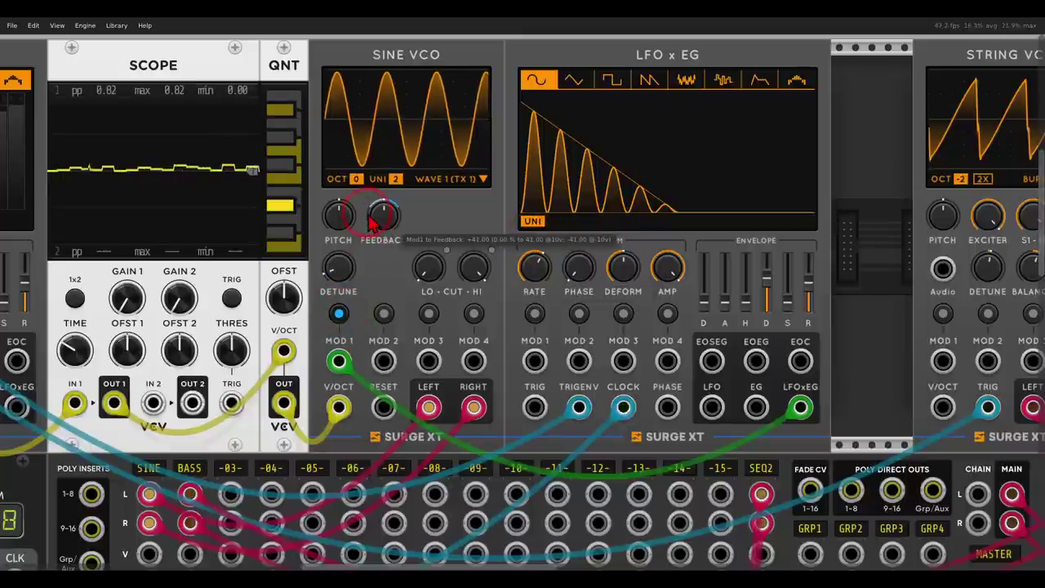
Step: Raise the second LFO x EG's rate and set its envelope release to about 0.955 s
click(338, 314)
click(549, 285)
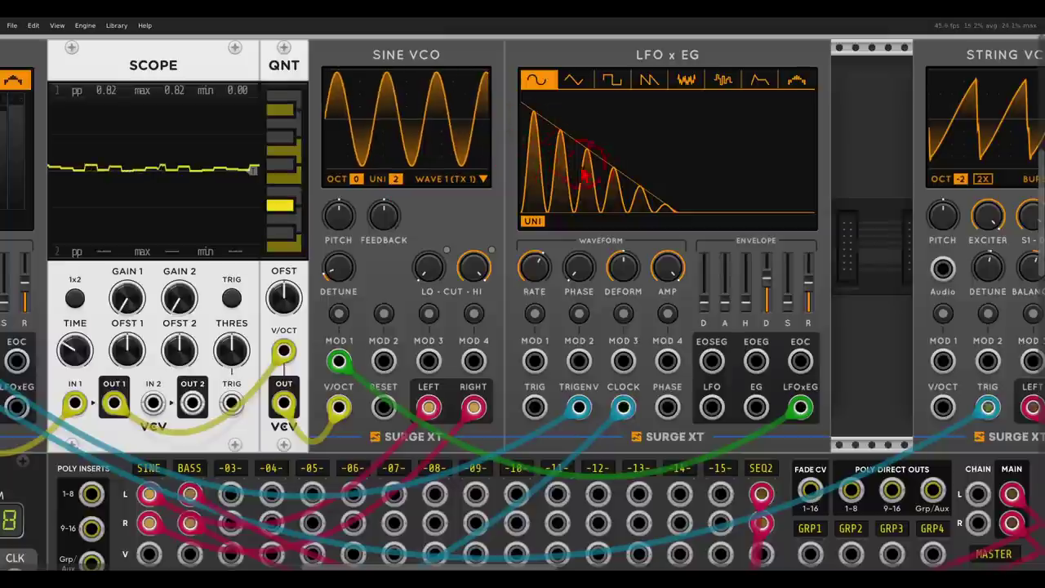
click(557, 133)
click(757, 261)
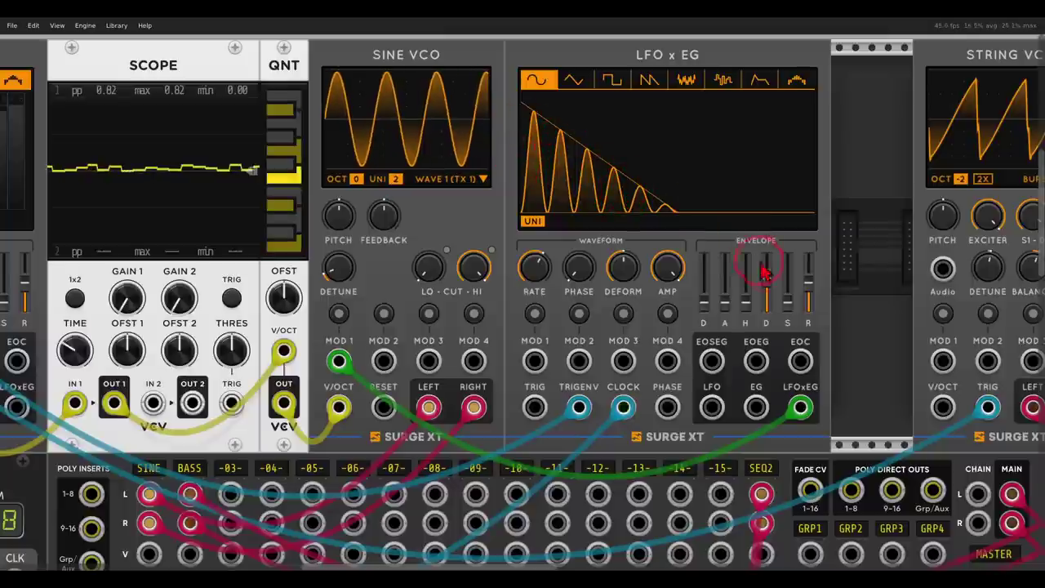
drag(773, 287, 806, 277)
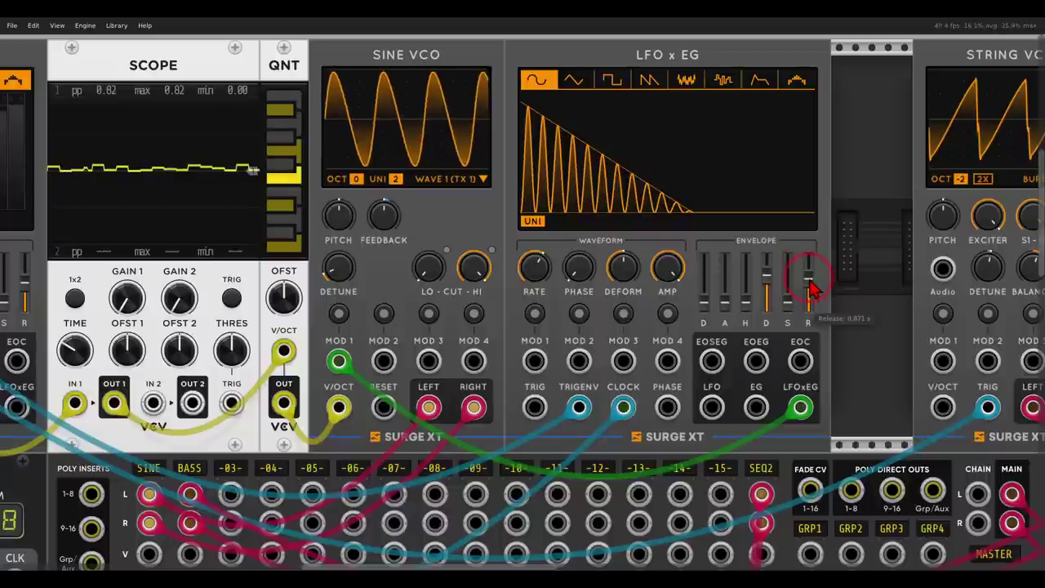
mouse_move(811, 286)
mouse_down()
mouse_move(811, 273)
mouse_move(819, 285)
mouse_up()
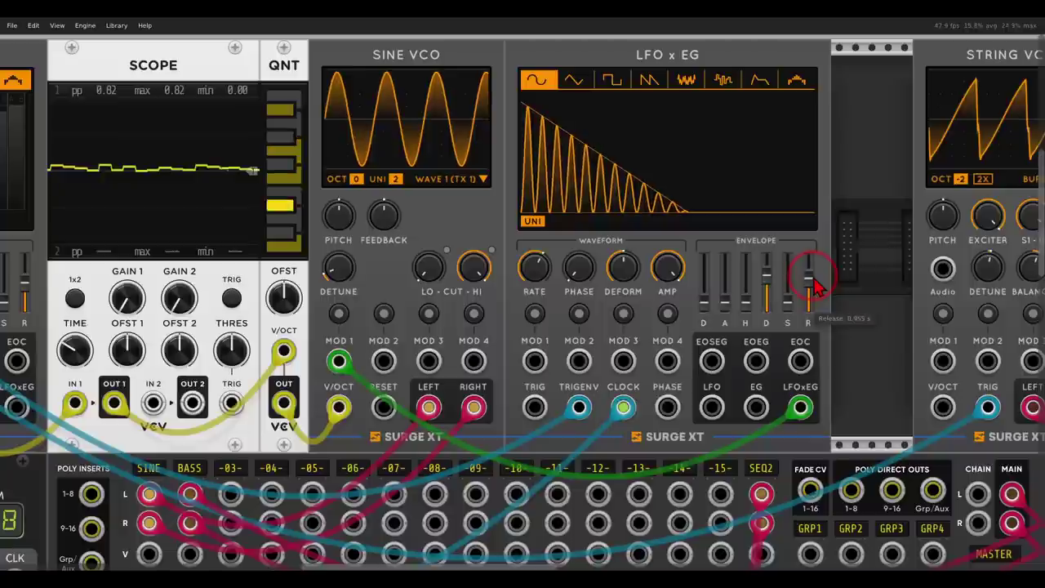
Step: Reduce the Mod 1 modulation of the Sine VCO's feedback and set the second LFO x EG's rate to a 1/16 triplet
click(339, 314)
drag(384, 218, 390, 237)
click(340, 315)
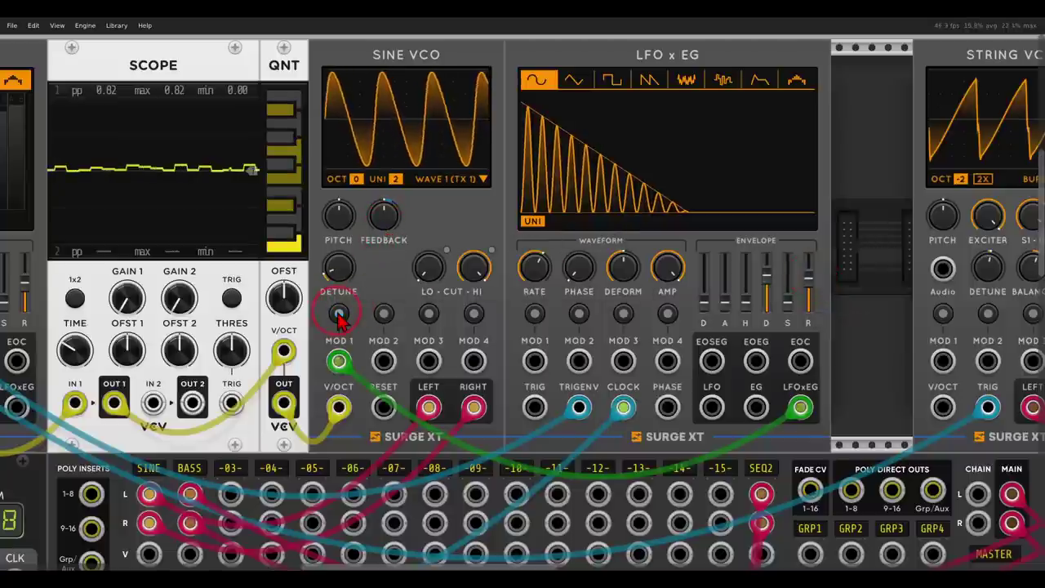
drag(808, 294, 808, 298)
click(549, 272)
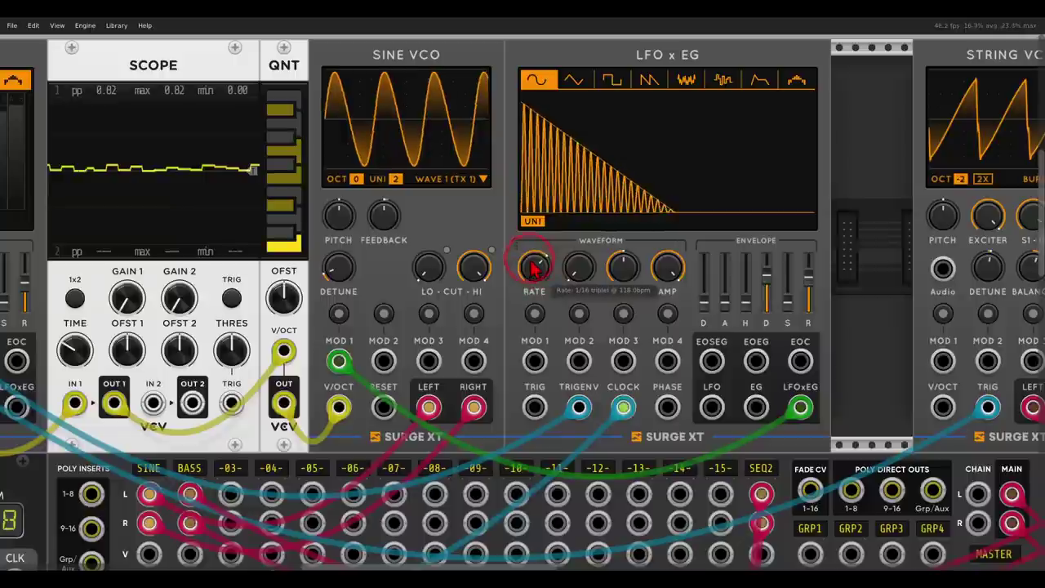
Step: Set the Mod 1 modulation of the Sine VCO's feedback to +22 and lower the second LFO x EG's rate
click(339, 314)
drag(382, 217, 381, 230)
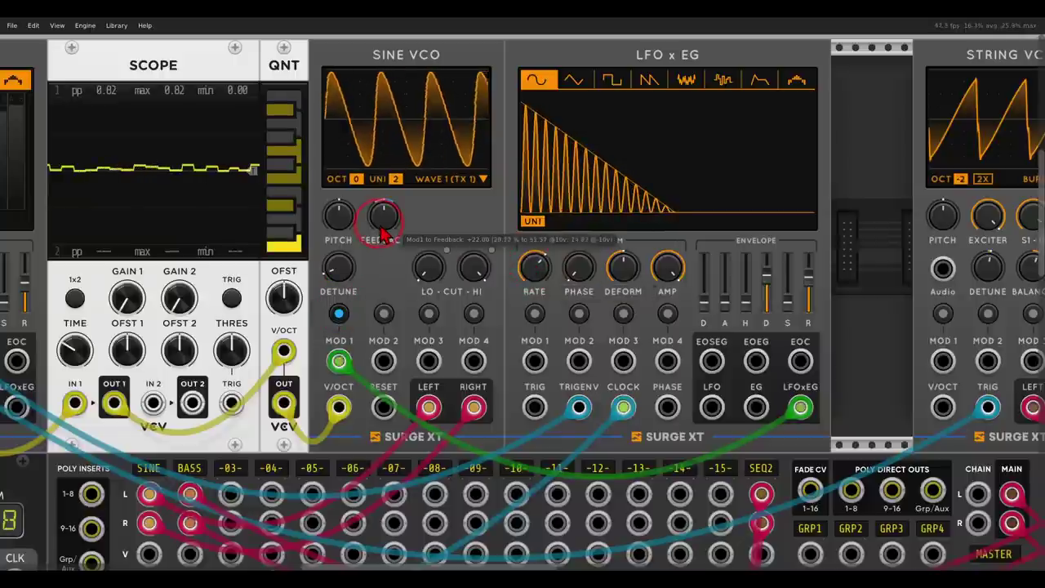
drag(534, 274, 302, 292)
Step: Shift the String VCO and Chorus modules further along the row and add a third LFO x EG beside the second one
scroll(535, 284, down, 2)
drag(541, 223, 813, 222)
drag(643, 128, 876, 134)
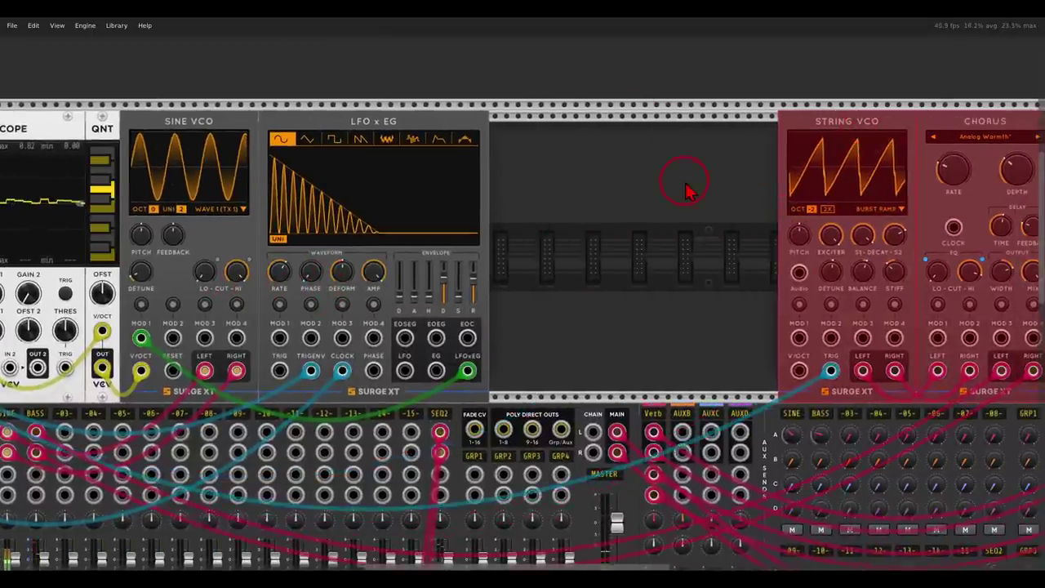
right_click(663, 192)
click(168, 123)
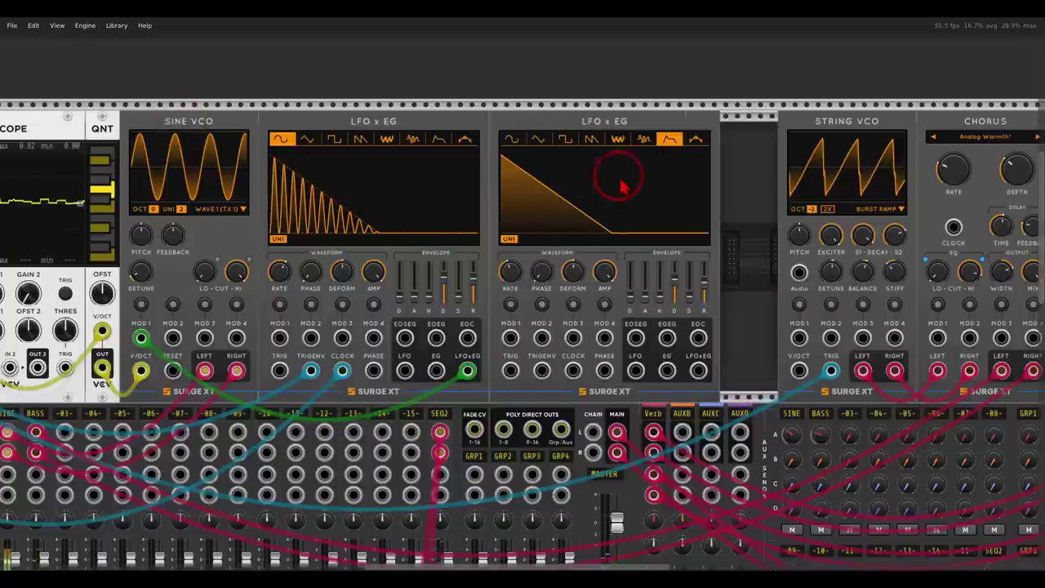
Step: Set the third LFO x EG to the sample-and-hold waveform and clock it from Clocked's CLK output at a faster rate
click(644, 140)
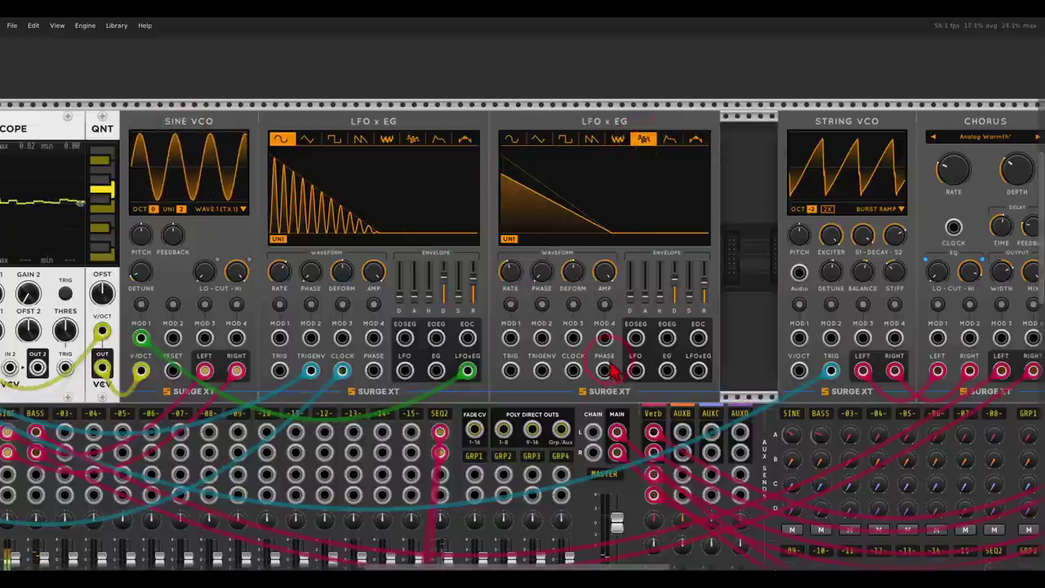
drag(573, 374, 133, 495)
drag(829, 373, 688, 380)
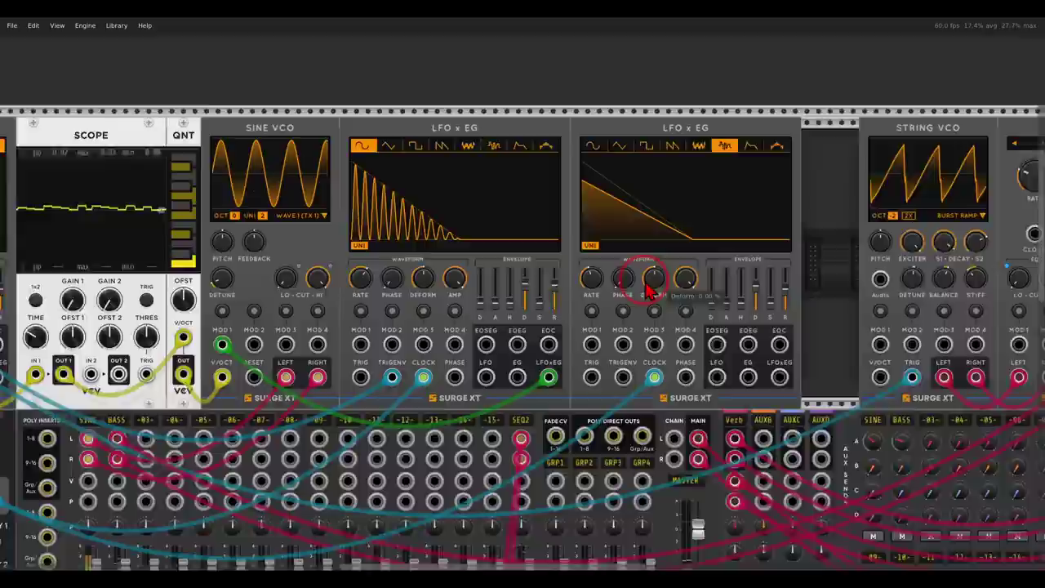
scroll(641, 284, up, 2)
drag(569, 281, 556, 251)
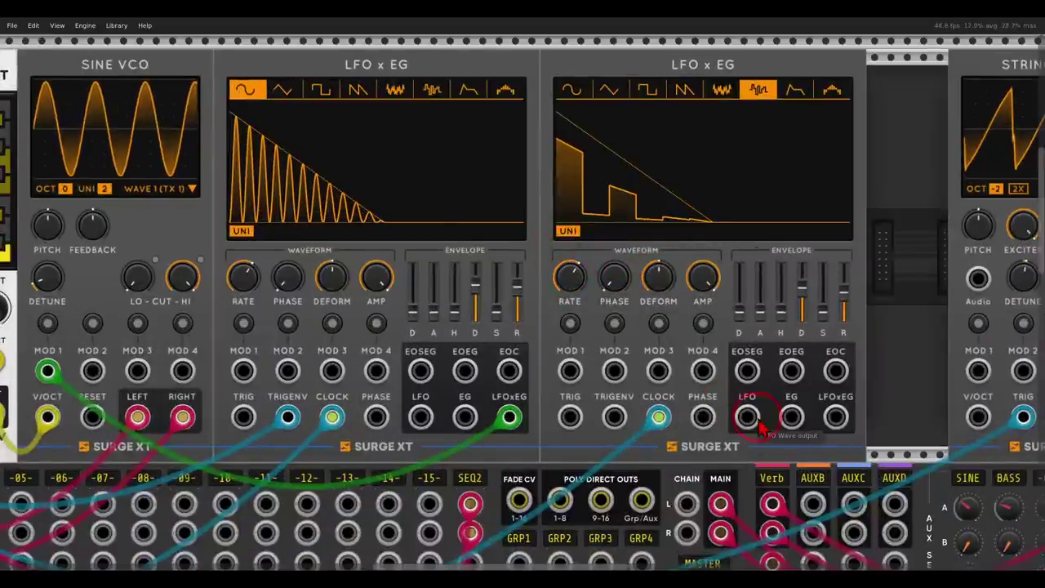
Step: Make the third LFO x EG bipolar and route its LFO output through Mod 1 to the second LFO x EG's rate
drag(748, 417, 244, 372)
click(568, 231)
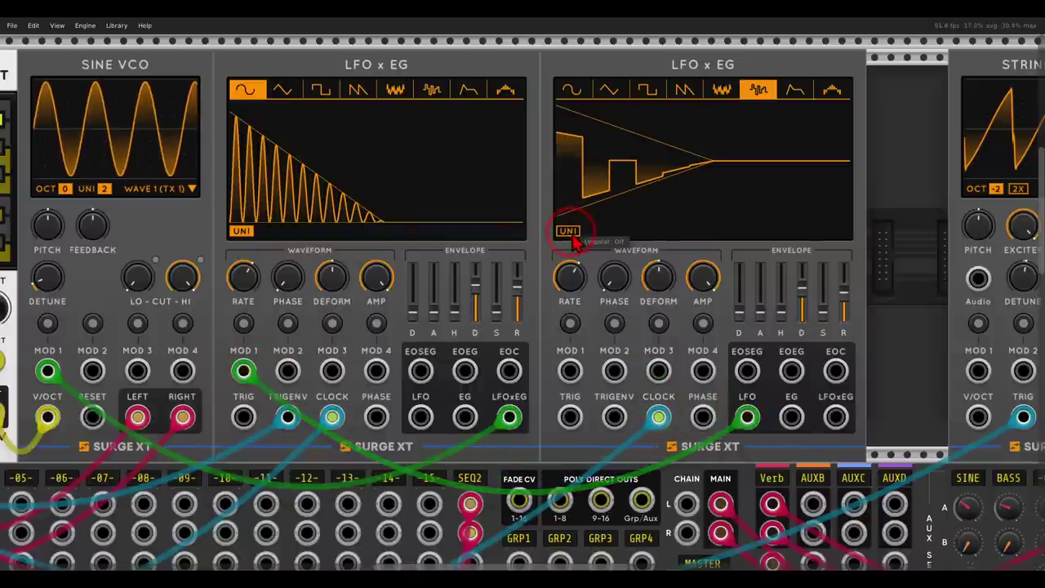
click(244, 323)
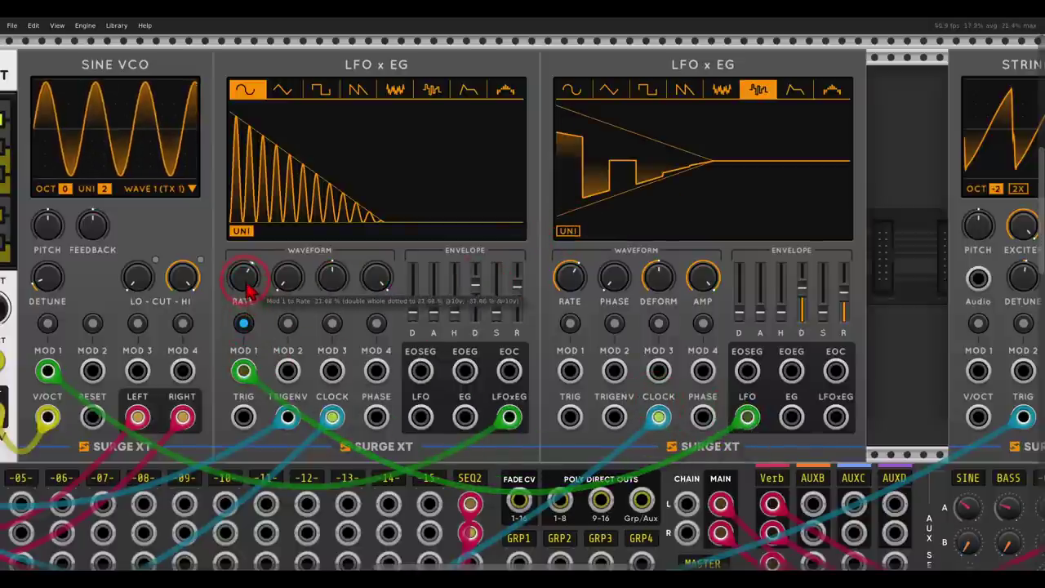
click(243, 322)
scroll(391, 323, left, 3)
drag(390, 315, 395, 315)
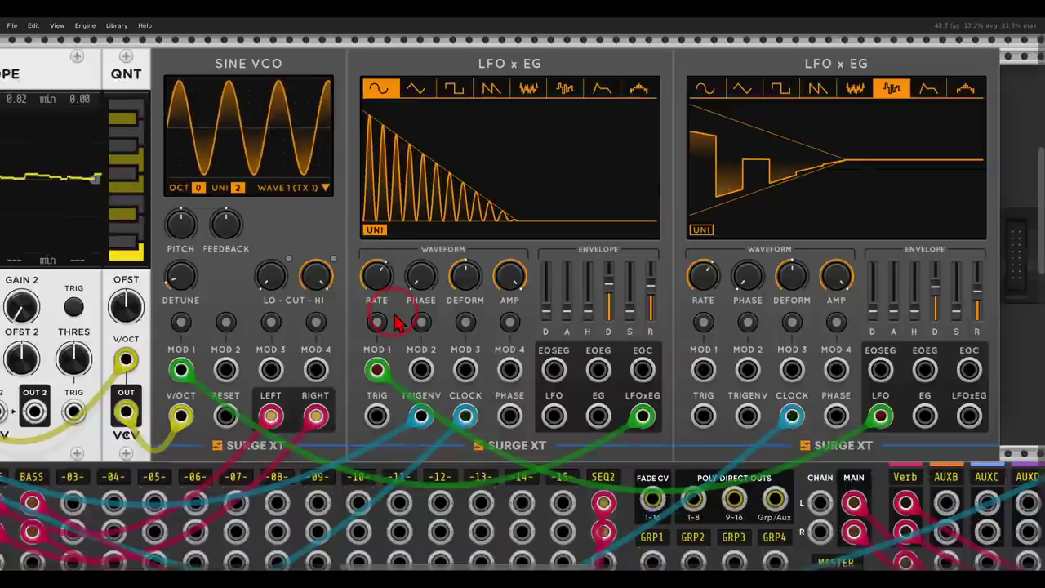
Step: Adjust the String VCO's stiffness
scroll(392, 322, down, 2)
scroll(390, 320, down, 2)
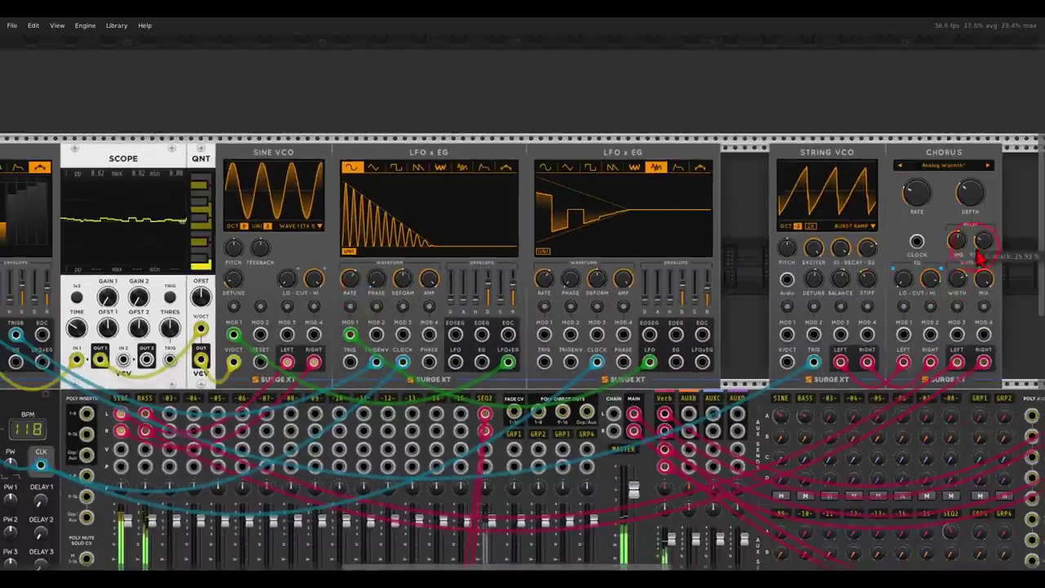
mouse_move(871, 290)
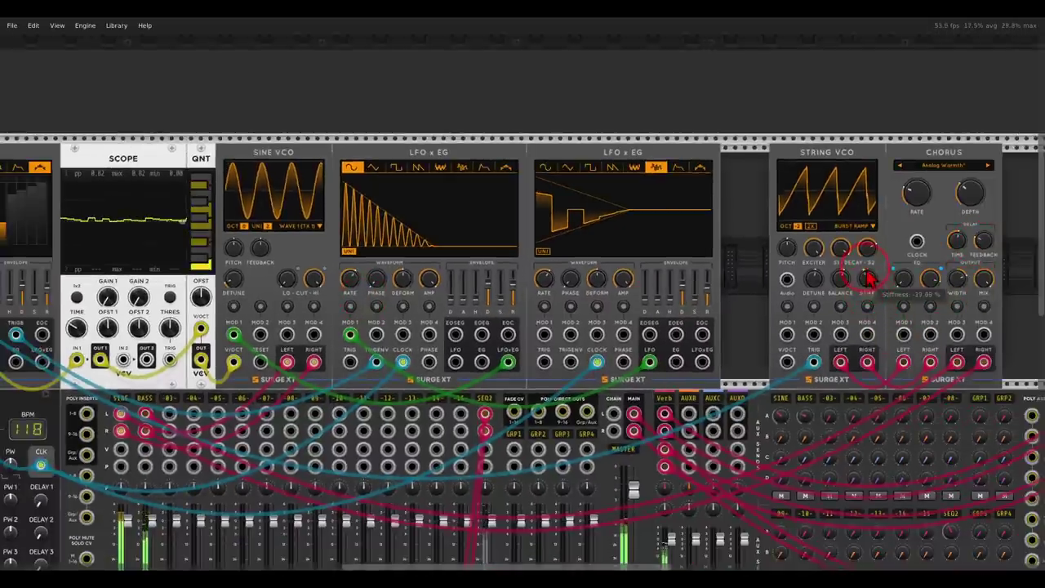
drag(863, 263, 865, 264)
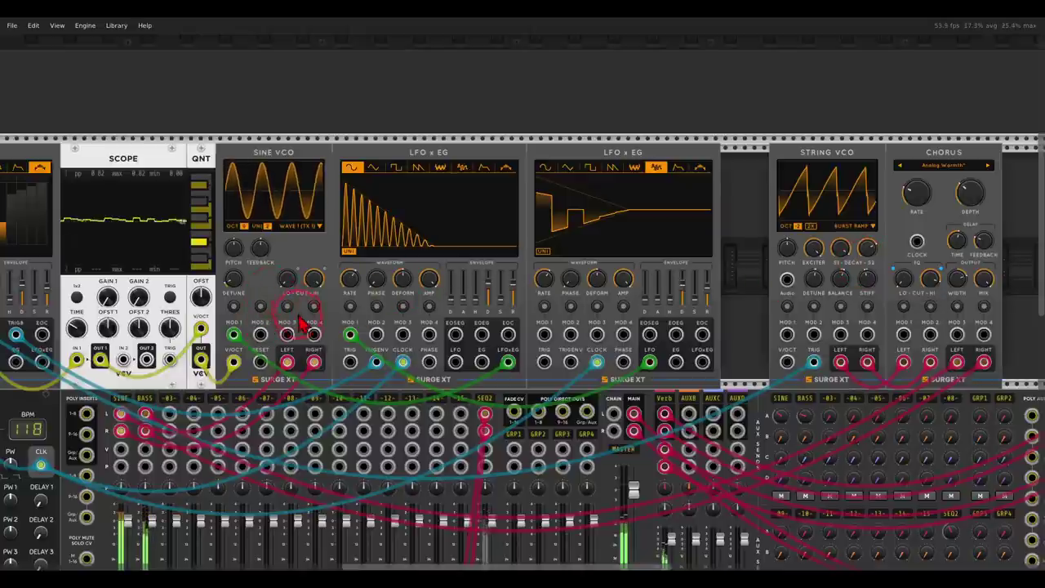
Step: Vary the Sine VCO's feedback and reset it to its default value
click(262, 250)
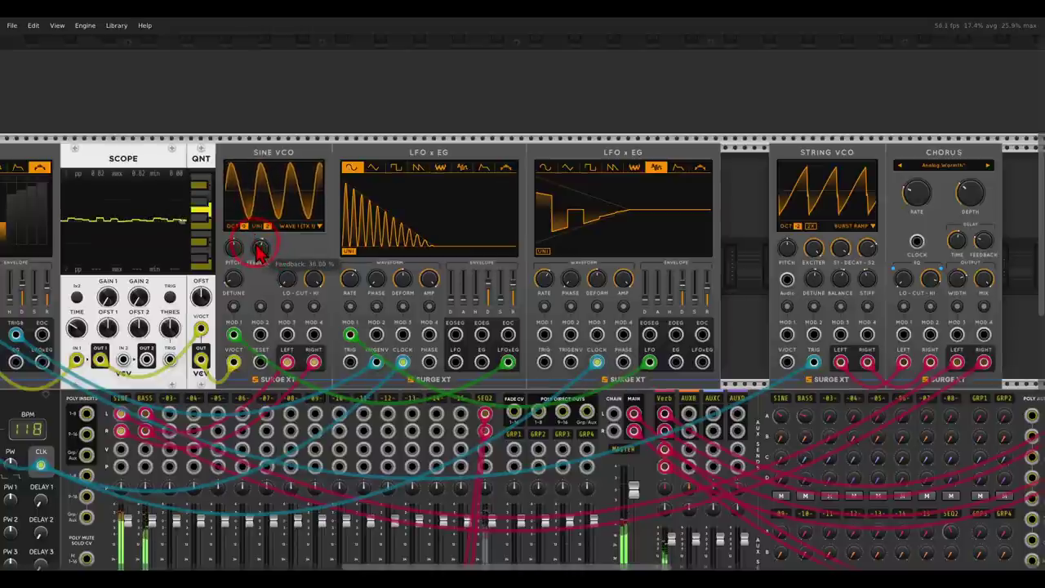
drag(260, 254, 260, 255)
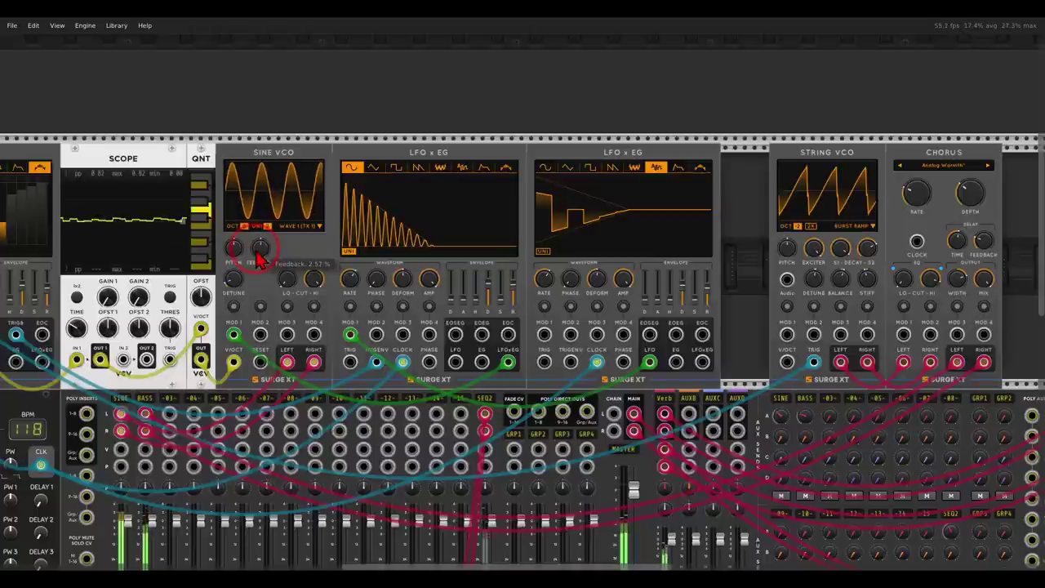
double_click(256, 252)
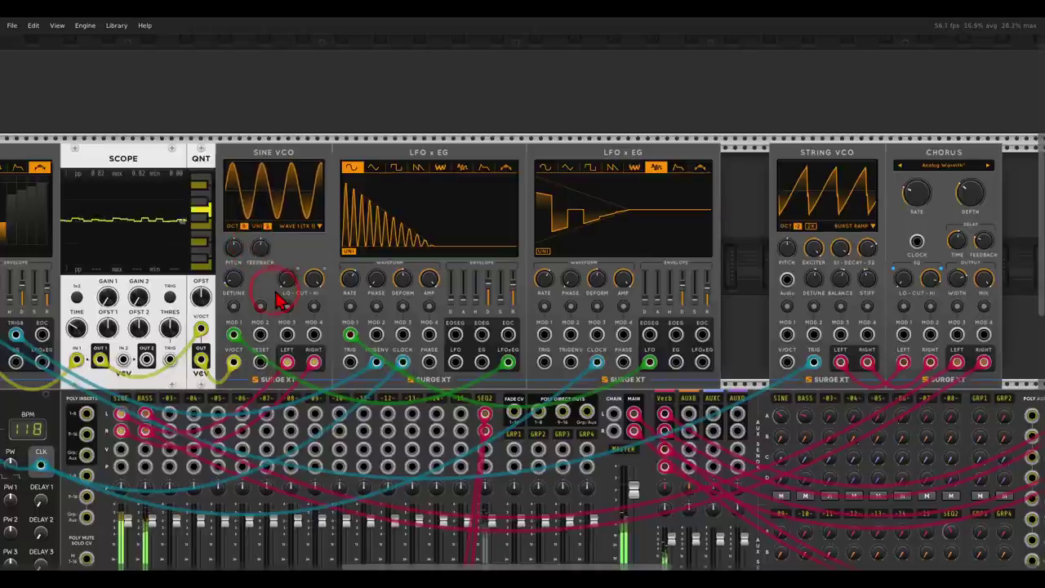
Step: Examine the lower row's sequenced Classic VCO patch, including its Rotary Speaker, Filter and the LFO x EG modulating the filter
scroll(277, 301, down, 8)
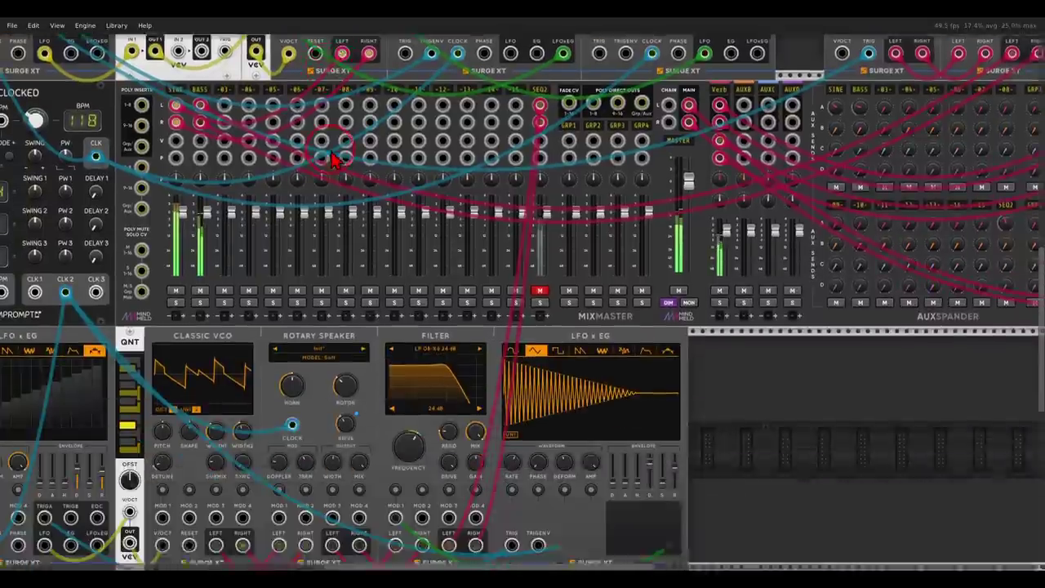
drag(330, 152, 332, 102)
drag(290, 279, 517, 194)
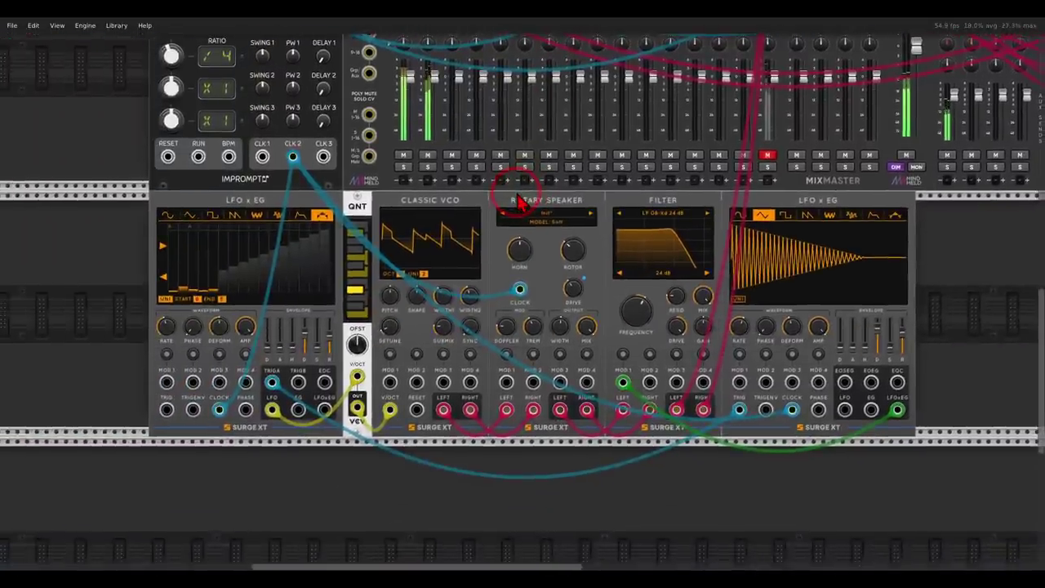
mouse_move(269, 198)
mouse_down()
mouse_move(190, 206)
mouse_move(271, 262)
mouse_move(255, 183)
mouse_move(302, 205)
mouse_move(385, 219)
mouse_move(369, 200)
mouse_move(422, 235)
mouse_move(370, 263)
mouse_up()
mouse_move(592, 181)
mouse_down()
mouse_move(566, 186)
mouse_move(482, 198)
mouse_move(516, 246)
mouse_up()
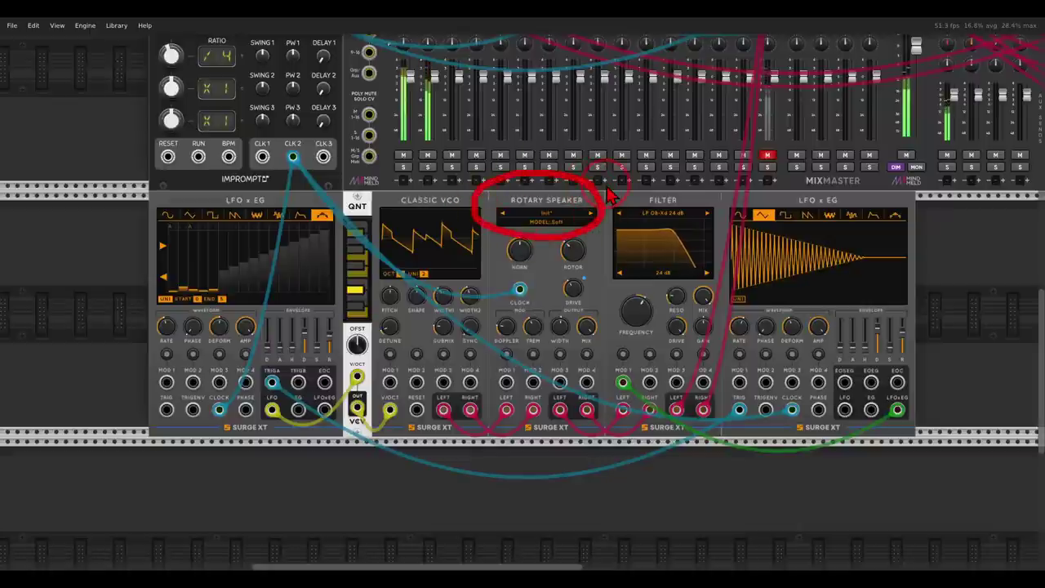
drag(661, 190, 671, 211)
mouse_move(885, 241)
mouse_down()
mouse_move(753, 219)
mouse_move(735, 293)
mouse_up()
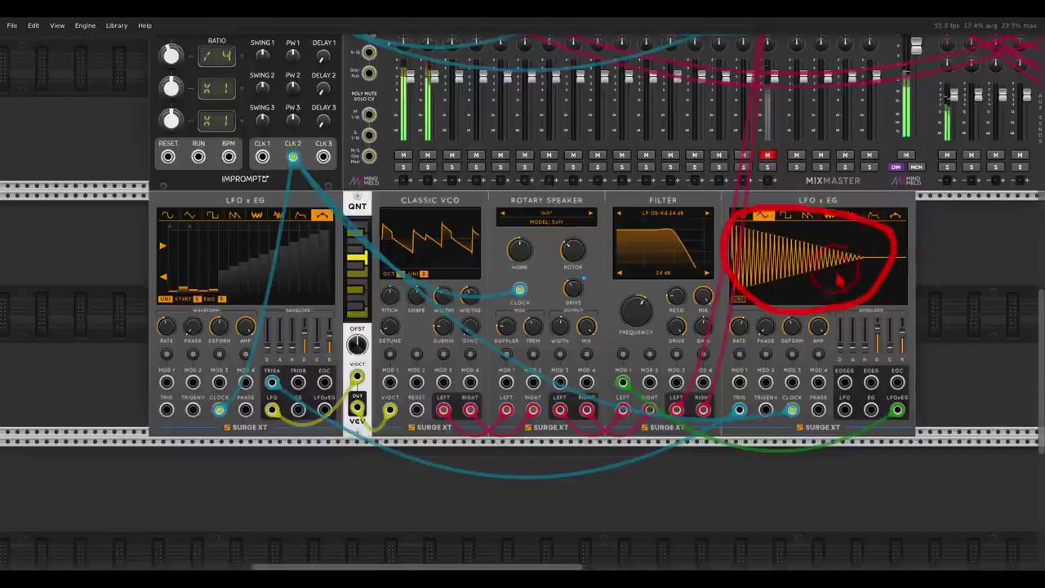
mouse_move(792, 320)
mouse_down()
mouse_move(734, 343)
mouse_move(663, 318)
mouse_up()
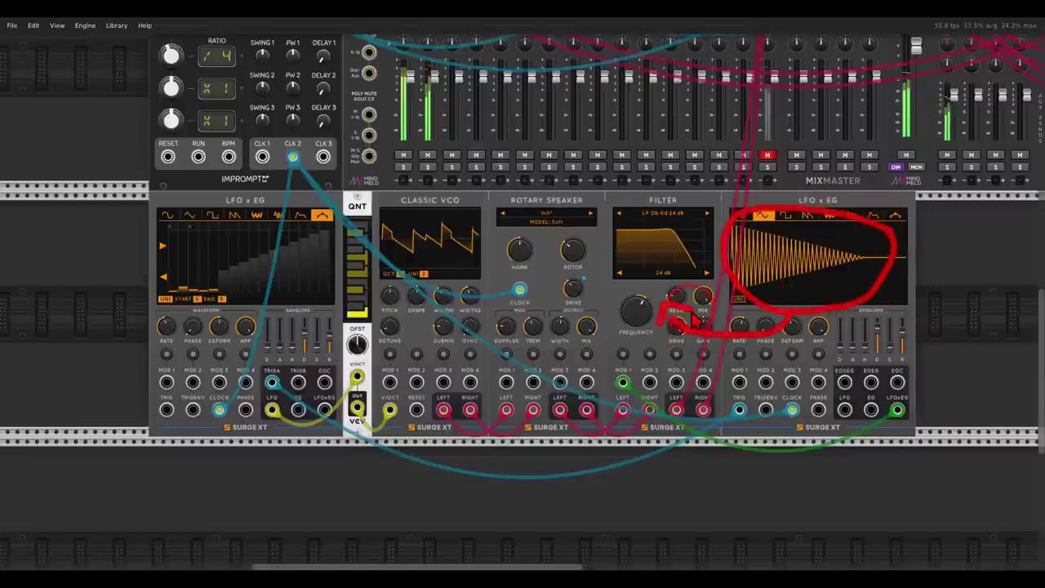
Step: Unmute the SEQ2 channel in MixMaster and bring the whole patch into view
drag(747, 130, 764, 162)
scroll(592, 194, down, 6)
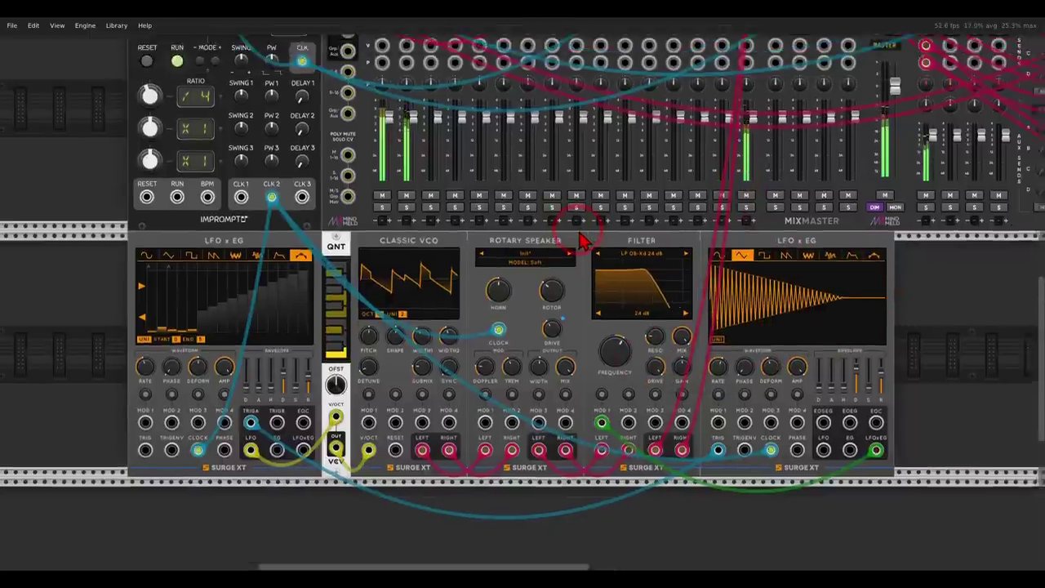
scroll(733, 227, up, 3)
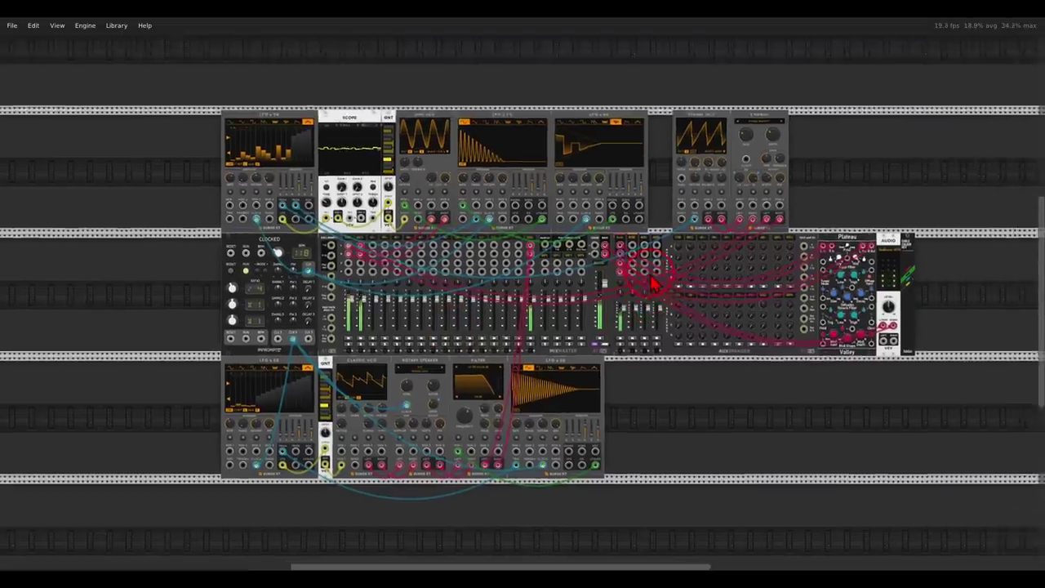
scroll(629, 278, up, 2)
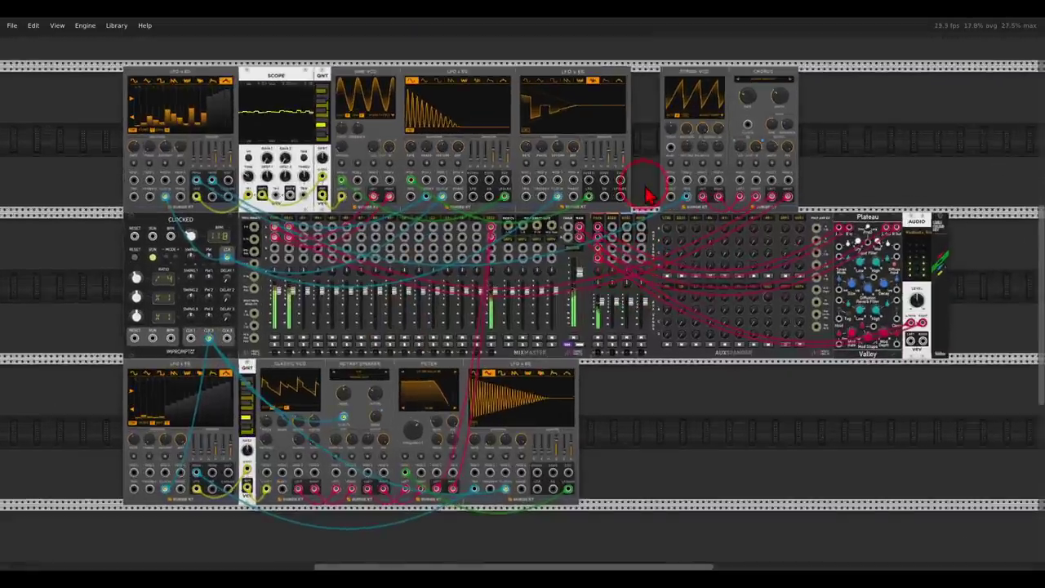
drag(647, 194, 644, 199)
Step: Sweep the lower row Filter's cutoff frequency up and down, and vary the Sine VCO's feedback through -41%
mouse_move(417, 434)
drag(415, 441, 413, 416)
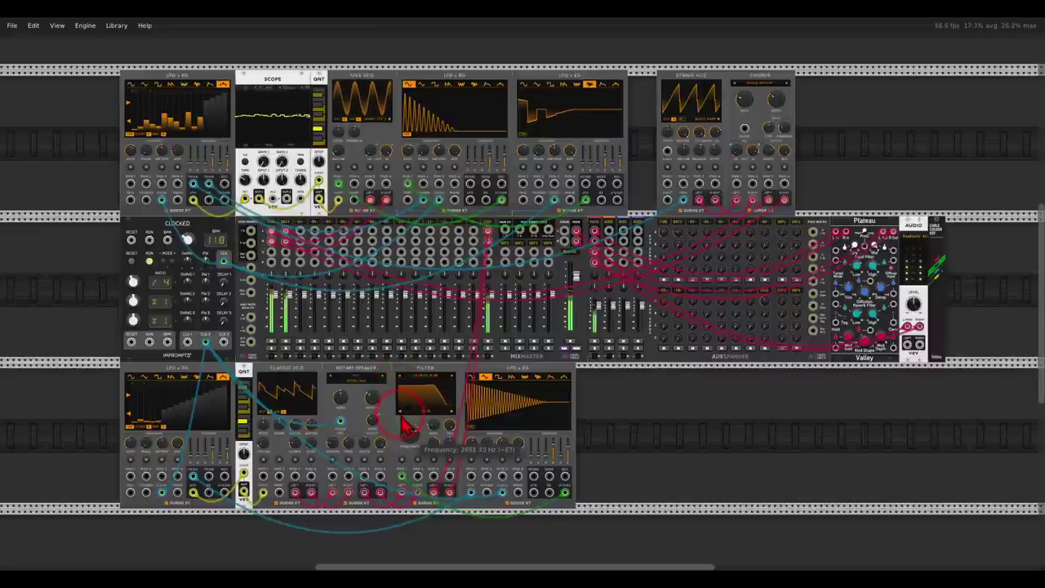
drag(406, 430, 406, 463)
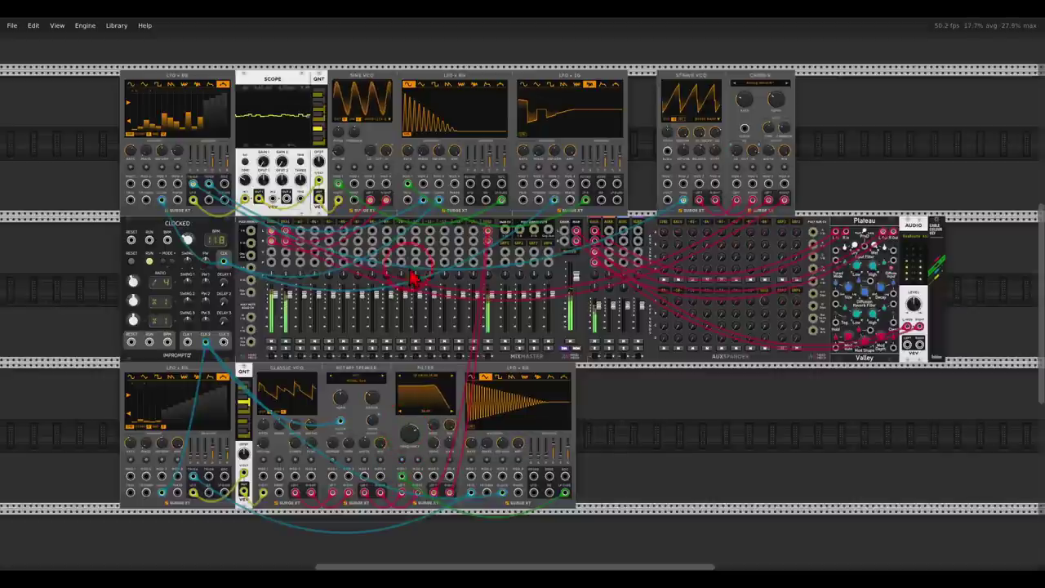
click(356, 140)
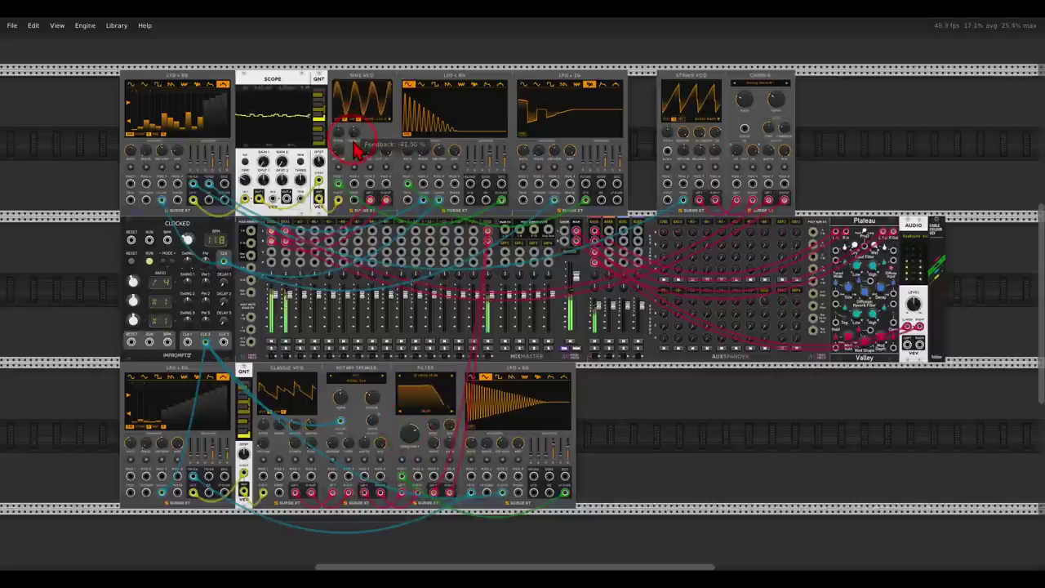
drag(357, 153, 356, 155)
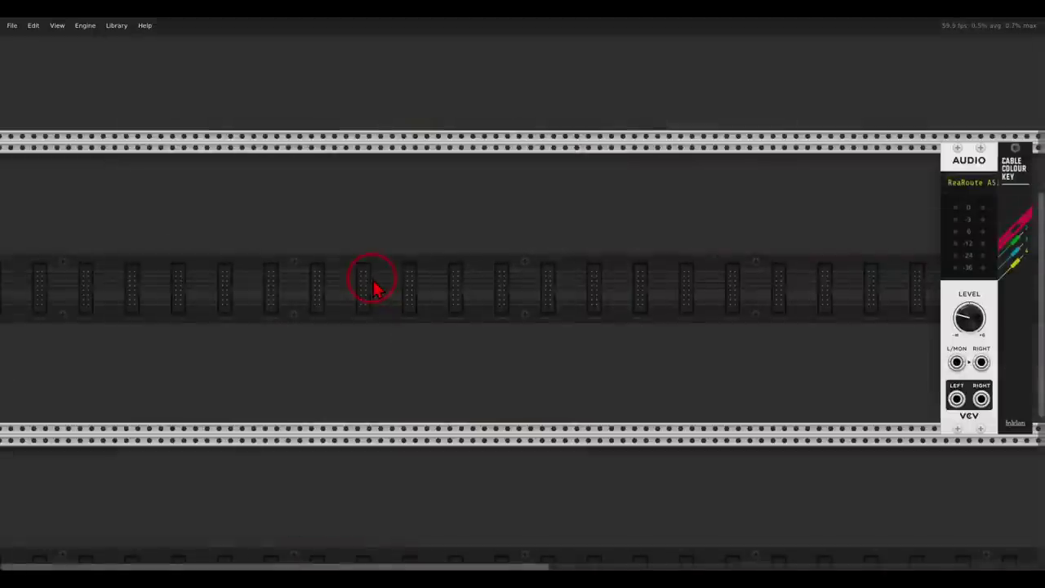
Step: Add a Wavetable VCO, a Window VCO and a Mixer side by side in the empty rack row
right_click(374, 287)
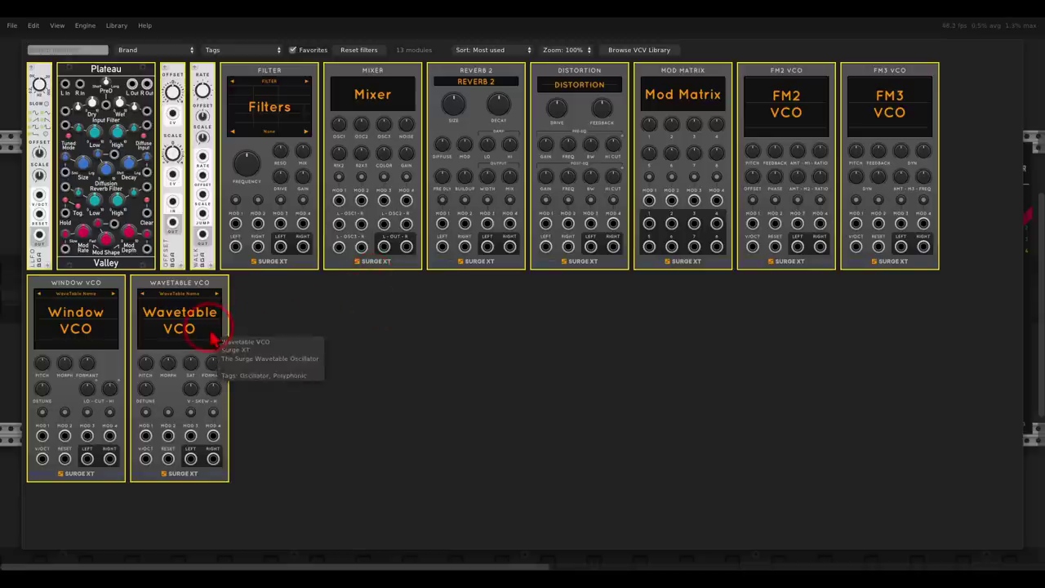
click(205, 338)
right_click(363, 295)
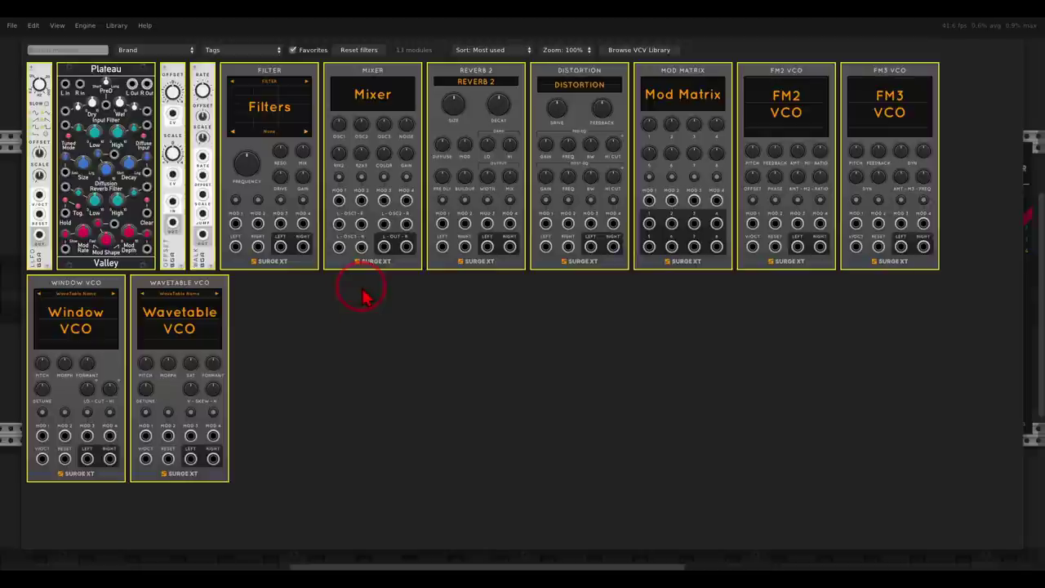
click(106, 331)
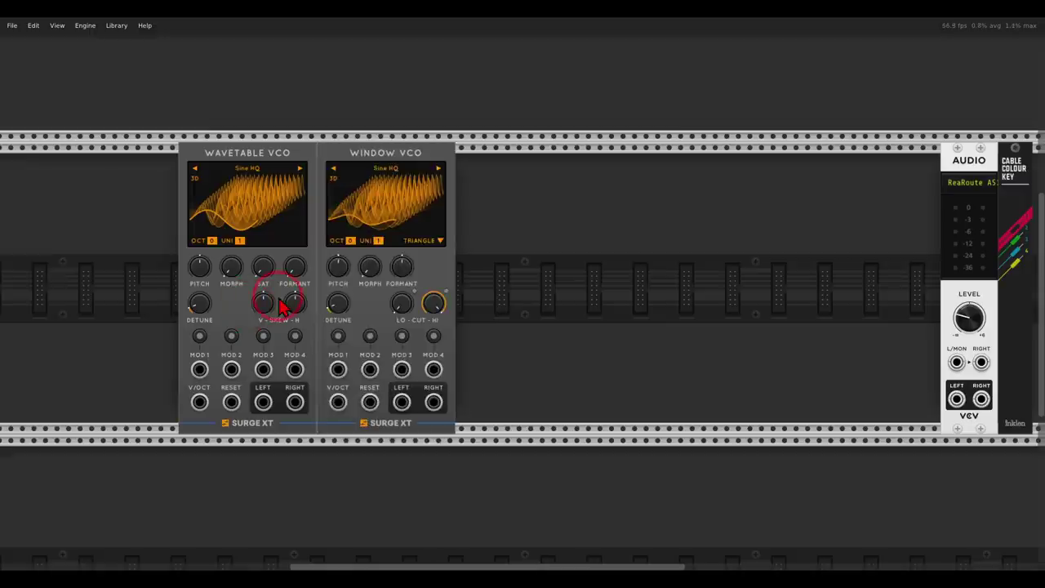
right_click(499, 289)
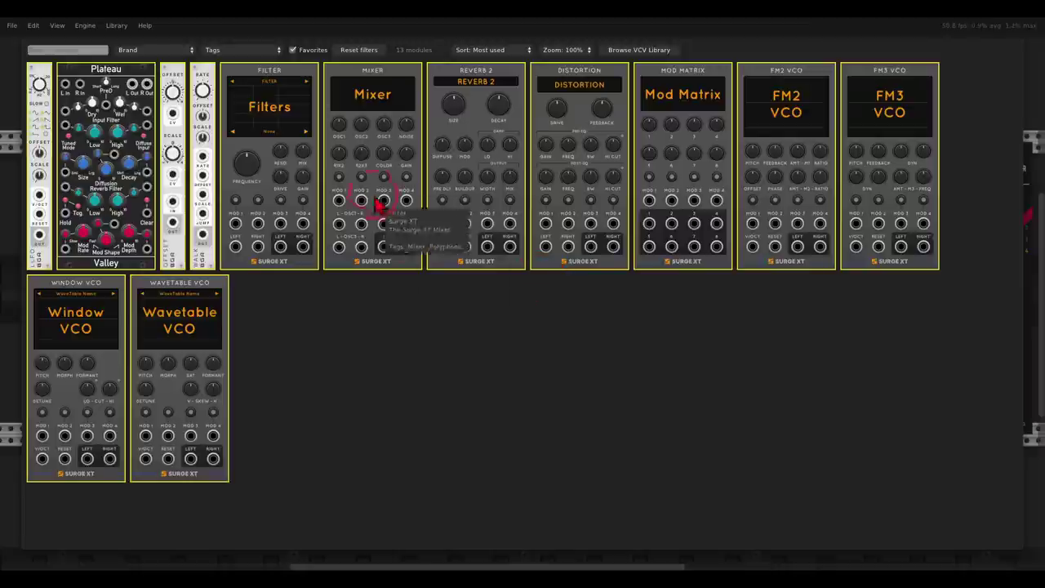
click(381, 229)
Step: Patch the Wavetable and Window VCOs into the Mixer's OSC1 and OSC2 inputs, the Mixer into Audio, and raise the OSC1 level fully
drag(264, 400, 295, 402)
drag(402, 401, 433, 402)
drag(540, 401, 571, 406)
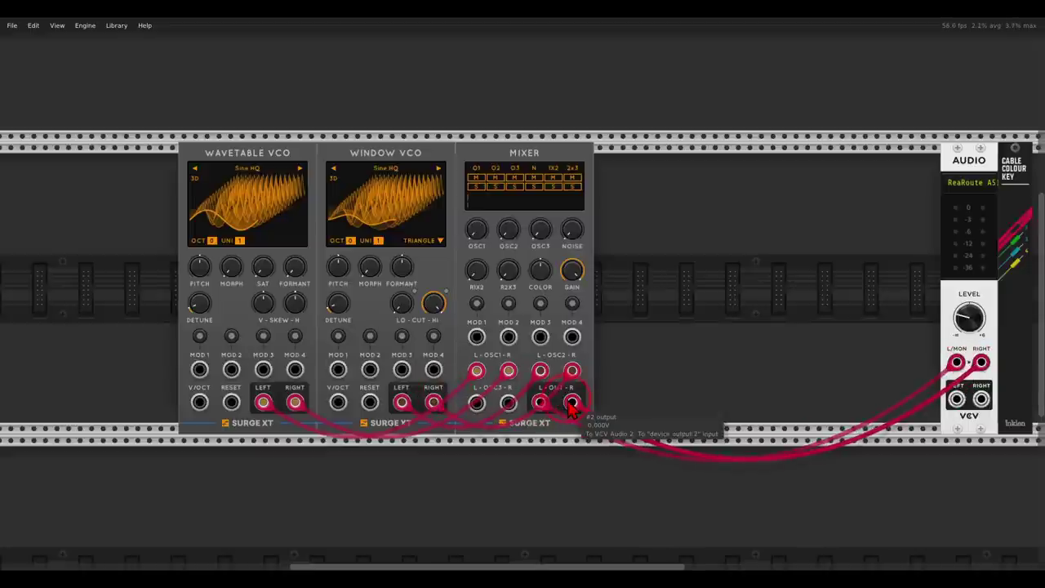
scroll(338, 327, up, 3)
scroll(430, 338, up, 2)
scroll(643, 225, down, 1)
drag(642, 226, 641, 45)
Step: Load the Waldorf B3Waves wavetable into the Wavetable VCO and sweep its morph back to minimum
click(311, 114)
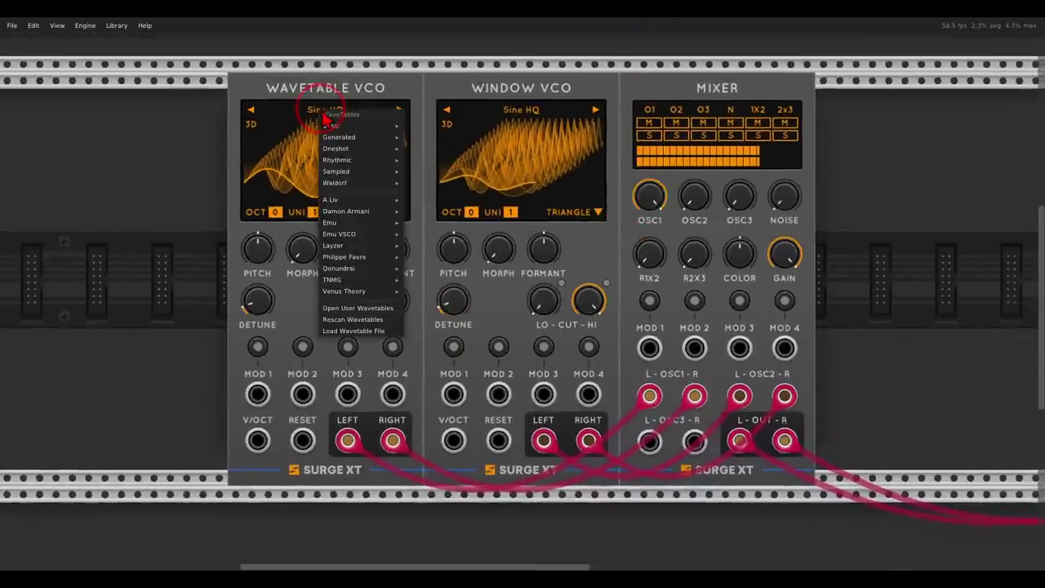
mouse_move(346, 188)
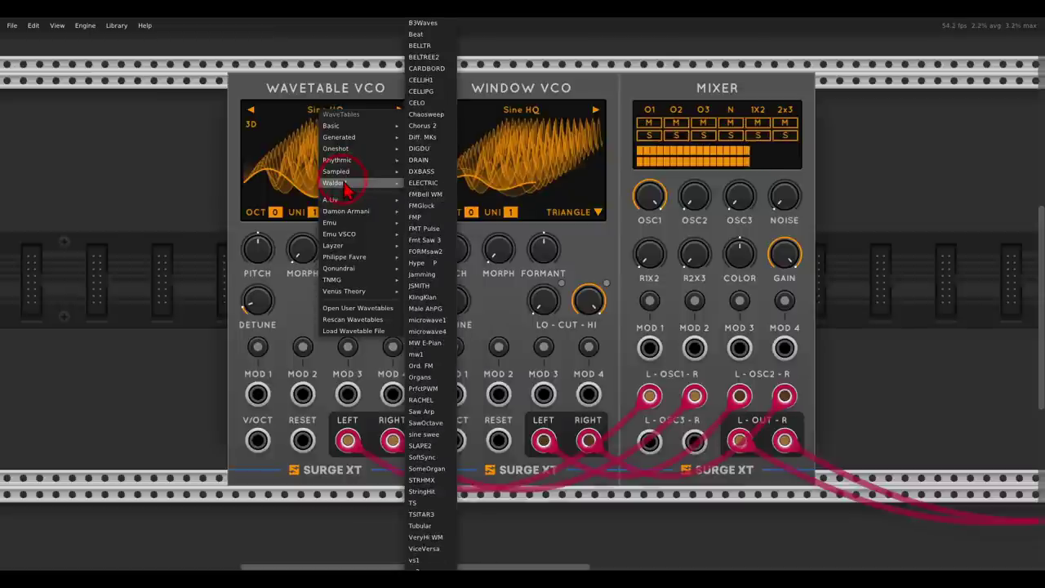
click(421, 29)
drag(300, 249, 328, 299)
Step: Turn the Mixer's OSC1 level fully down and raise its OSC2 level to the maximum
drag(647, 196, 671, 419)
drag(691, 208, 687, 49)
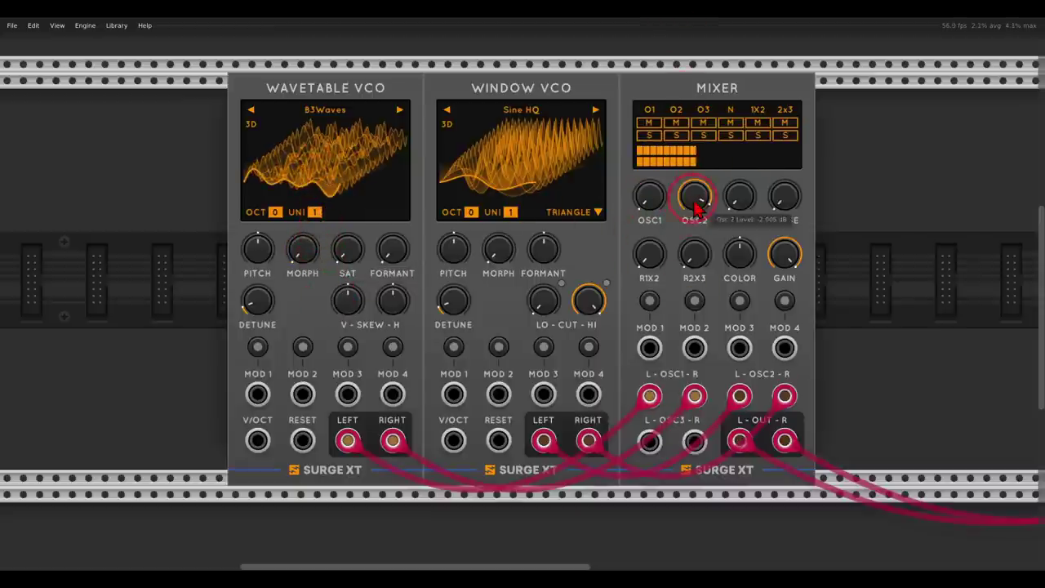
drag(693, 202, 682, 138)
Step: Load the Waldorf SawOctave wavetable into the Window VCO and raise its morph slightly
click(579, 110)
mouse_move(571, 178)
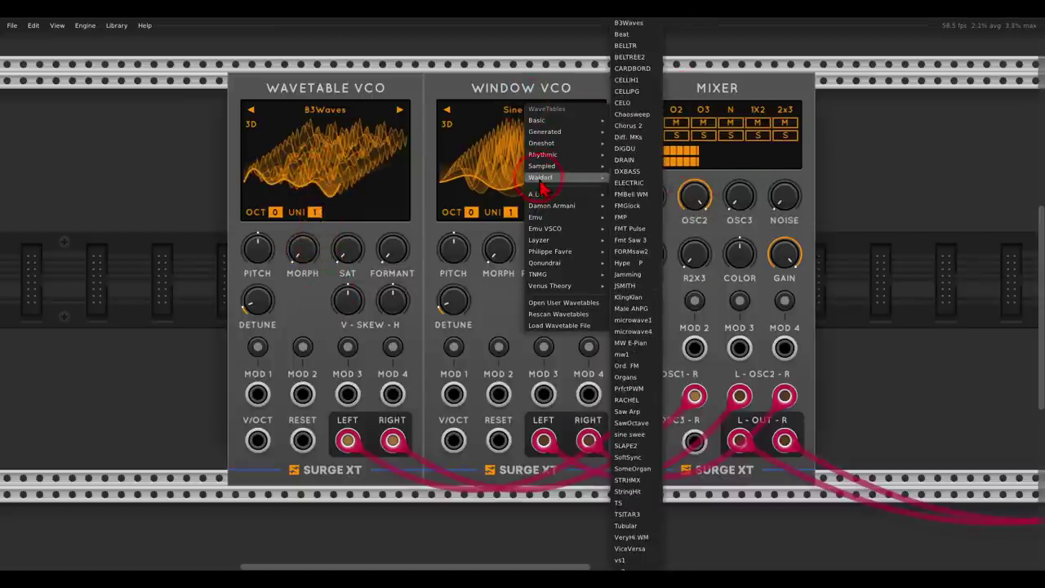
click(633, 422)
mouse_move(506, 259)
mouse_move(506, 235)
mouse_down()
mouse_move(479, 82)
mouse_move(515, 224)
mouse_up()
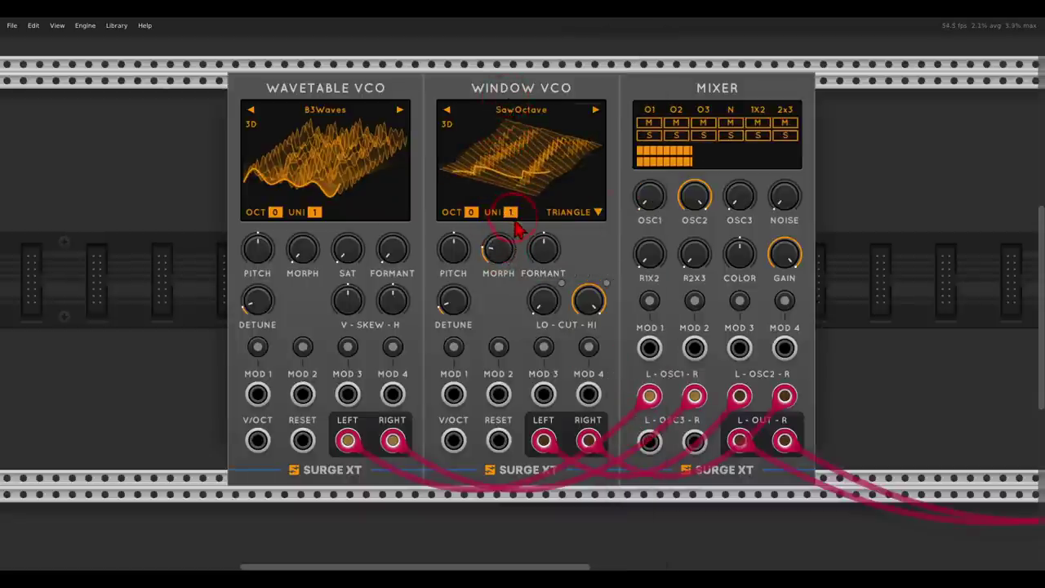
Step: Bring the Mixer's OSC1 level back up and trim OSC1 and OSC2 to similar levels just below maximum
drag(659, 206, 643, 67)
mouse_move(658, 188)
mouse_down()
mouse_move(658, 212)
mouse_move(669, 201)
mouse_up()
drag(692, 196, 694, 203)
Step: Add some oscillator drift to both the Wavetable VCO and the Window VCO
right_click(360, 90)
drag(400, 282, 451, 280)
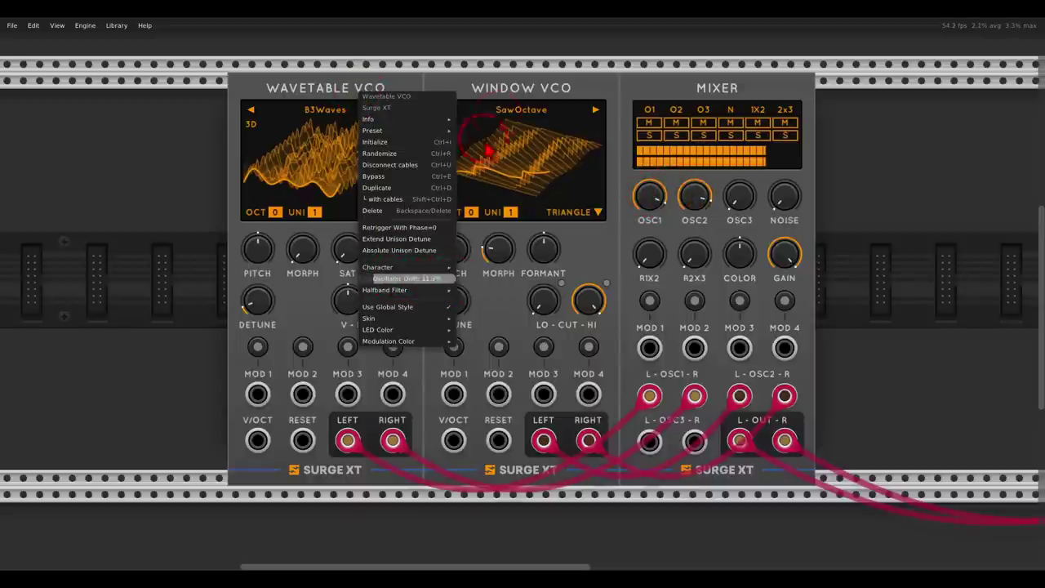
click(493, 92)
right_click(496, 88)
drag(539, 283, 590, 290)
click(482, 96)
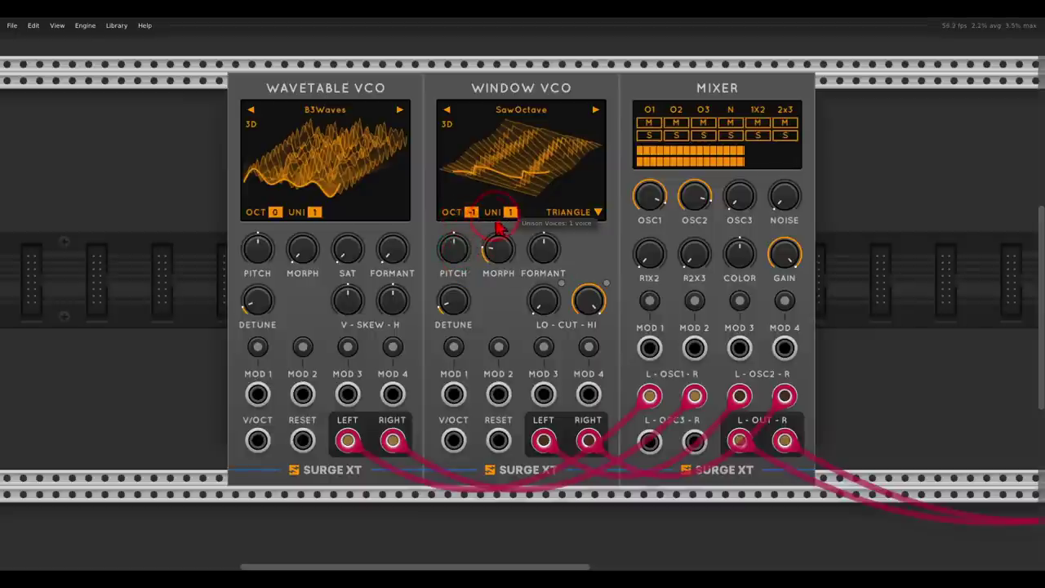
Step: Set both VCOs to 2 unison voices, and vary the Wavetable VCO's morph and its vertical and horizontal skew
click(310, 207)
drag(305, 251, 354, 335)
mouse_move(349, 250)
drag(306, 253, 335, 335)
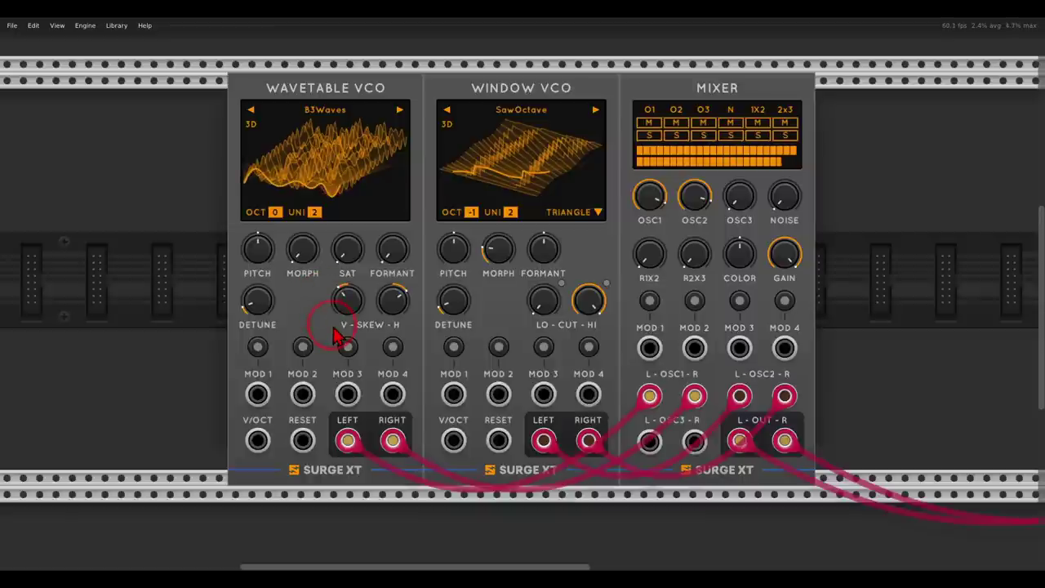
Step: Turn the Mixer's gain fully down and add a Mod Matrix directly before the Wavetable VCO
drag(782, 258, 795, 451)
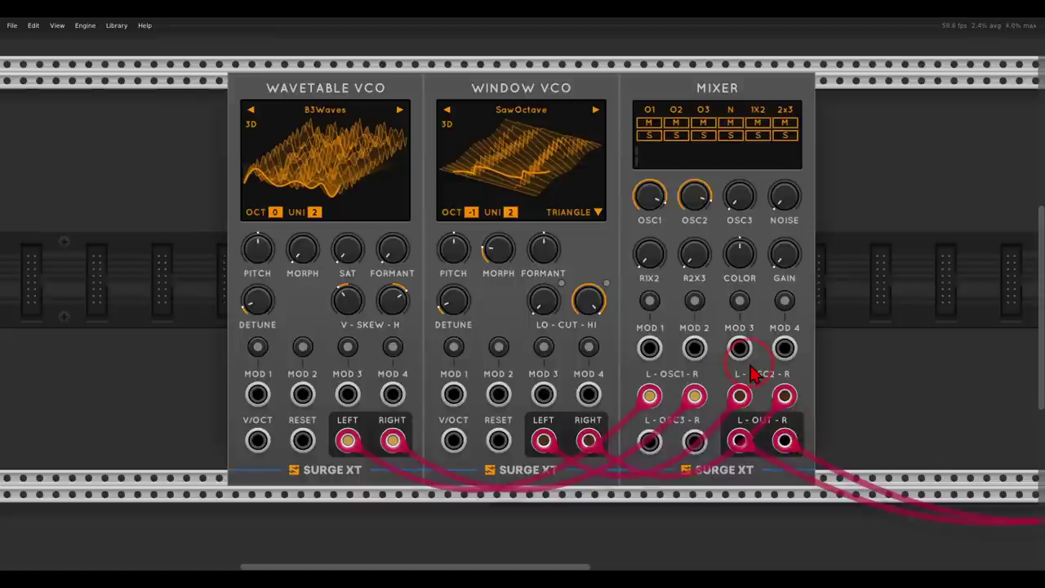
scroll(539, 300, down, 2)
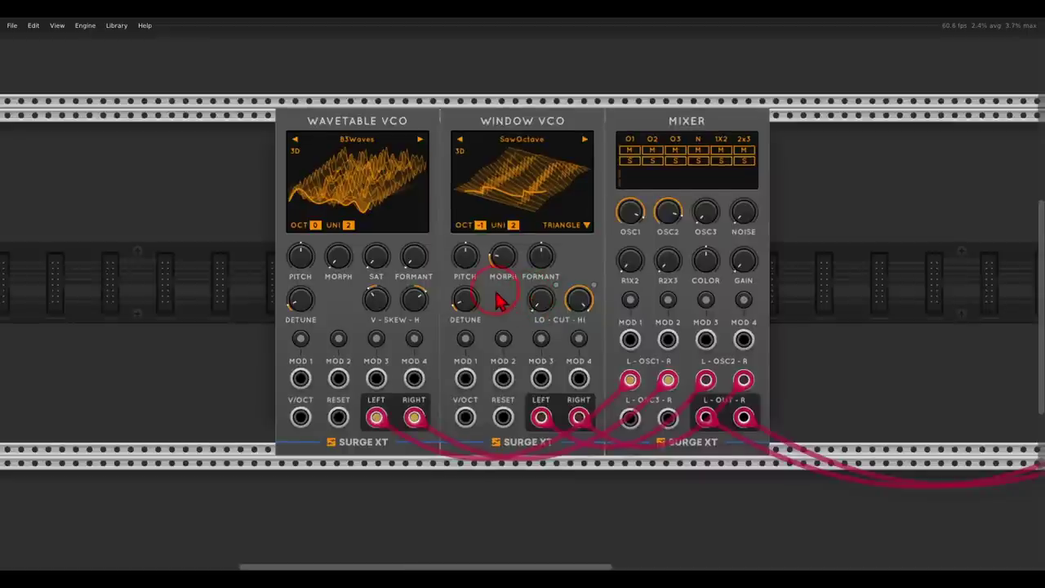
drag(498, 299, 718, 286)
right_click(435, 261)
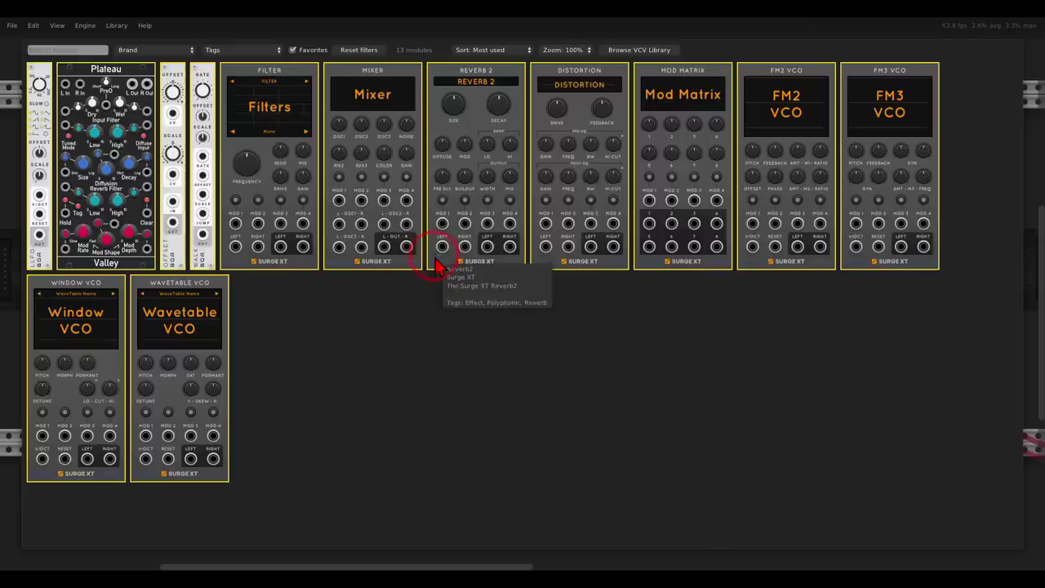
click(672, 168)
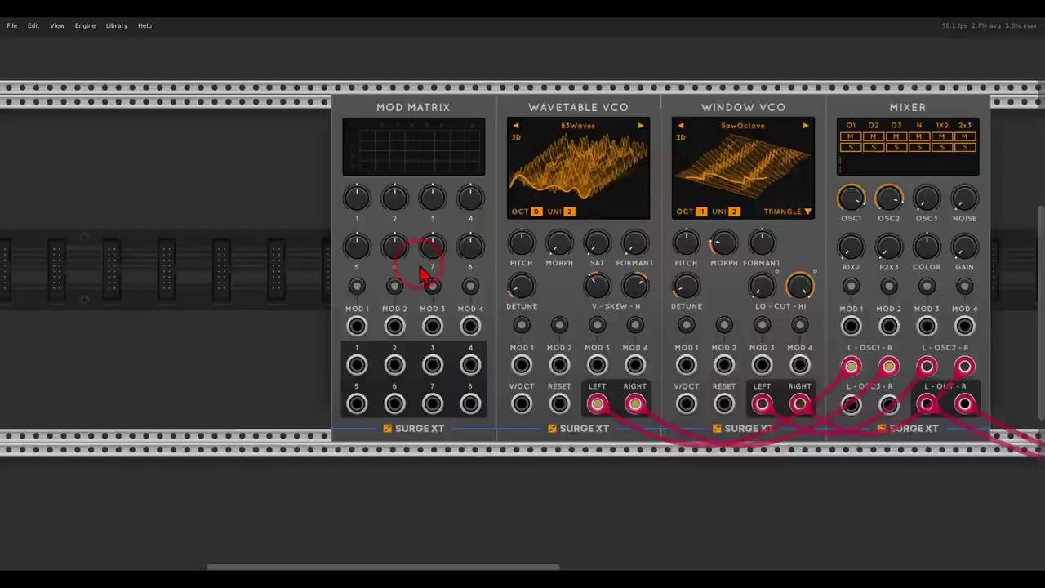
scroll(422, 274, up, 1)
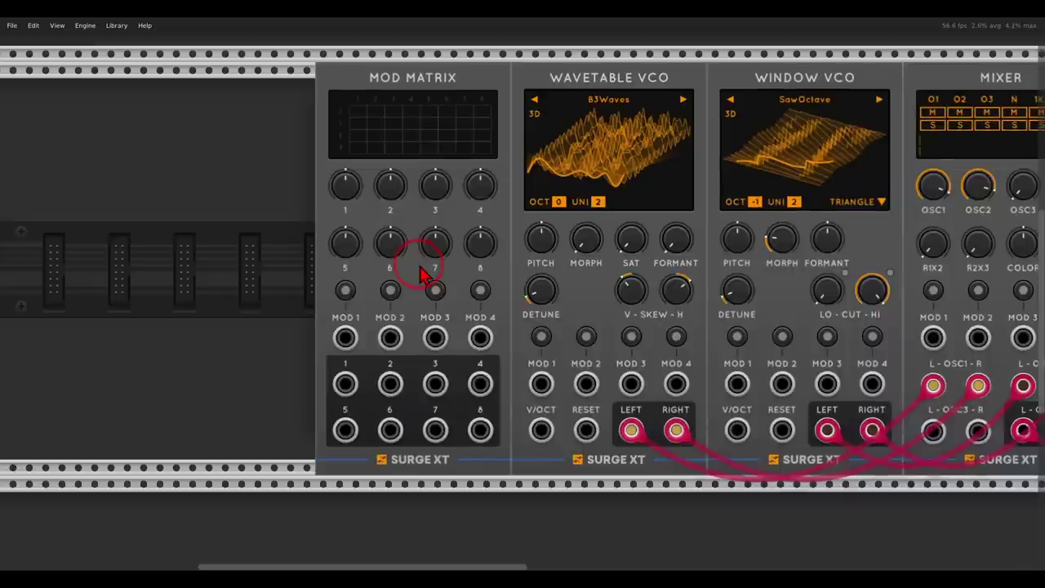
mouse_move(501, 274)
mouse_down()
mouse_move(453, 277)
mouse_move(341, 285)
mouse_move(310, 347)
mouse_move(518, 342)
mouse_up()
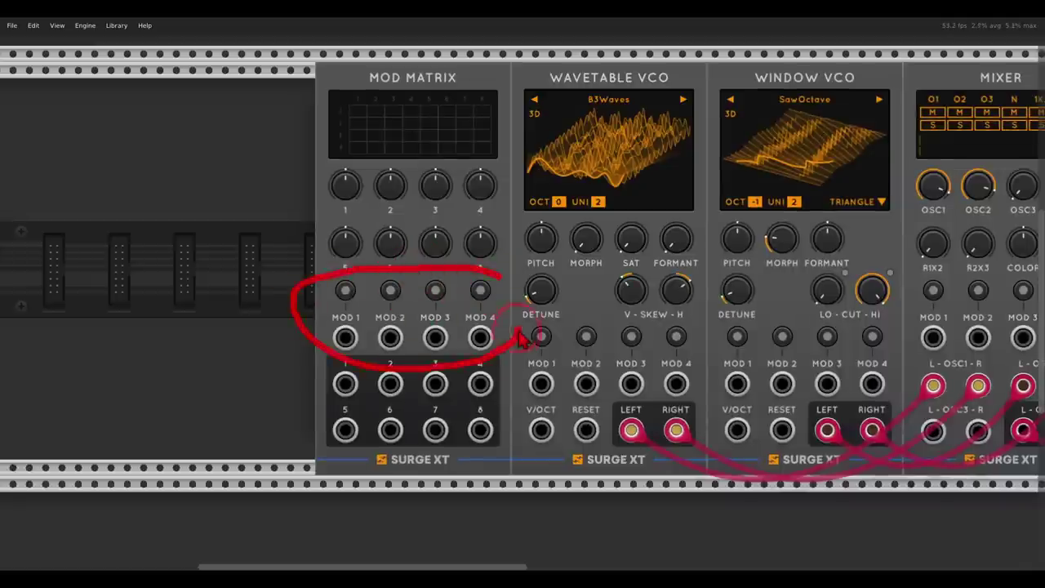
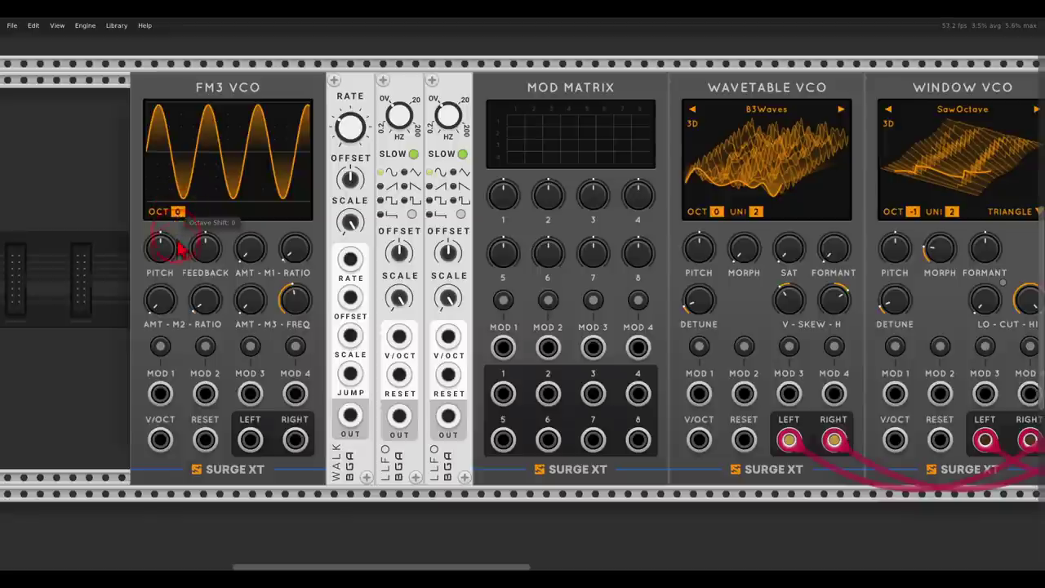
Step: Set the FM3 VCO to octave -3 and minimum pitch, and patch the two LLFOs, the Walk and the FM3 VCO into Mod Matrix MOD 1-4
drag(182, 345, 184, 391)
drag(164, 249, 181, 400)
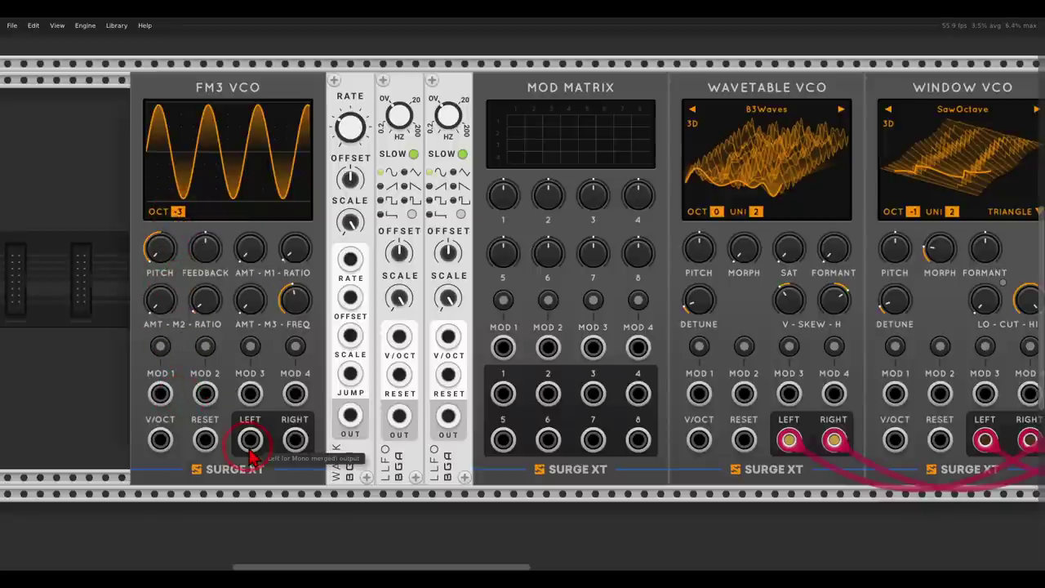
drag(447, 417, 503, 347)
drag(414, 422, 547, 346)
drag(350, 416, 592, 347)
mouse_move(250, 440)
mouse_down()
mouse_move(594, 384)
mouse_move(634, 356)
mouse_move(606, 358)
mouse_move(643, 388)
mouse_move(660, 387)
mouse_move(669, 321)
mouse_up()
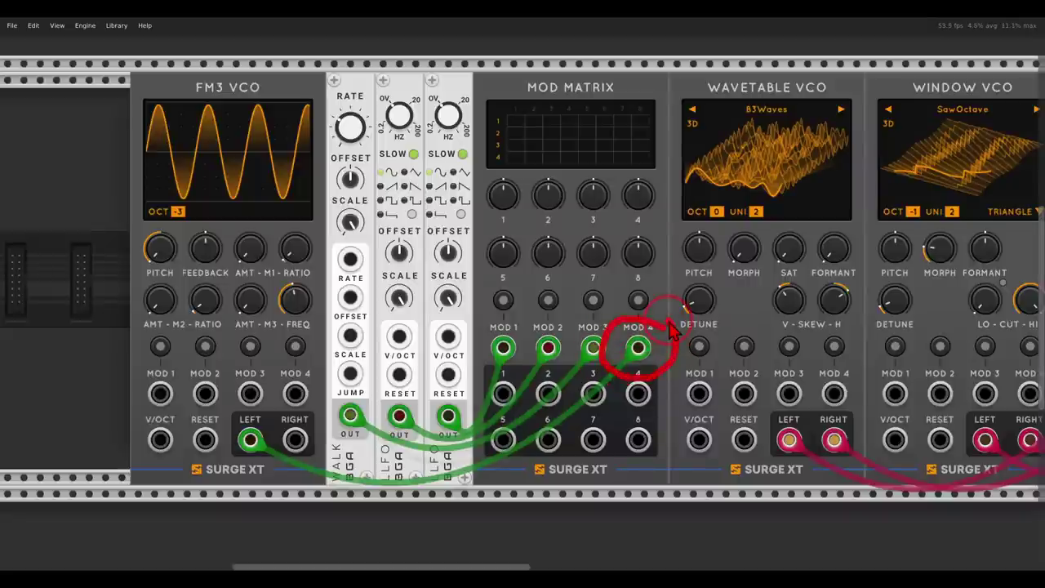
Step: Add a BGA Offset module before the FM3 VCO and patch its output into the FM3 VCO's V/OCT input
scroll(485, 296, left, 2)
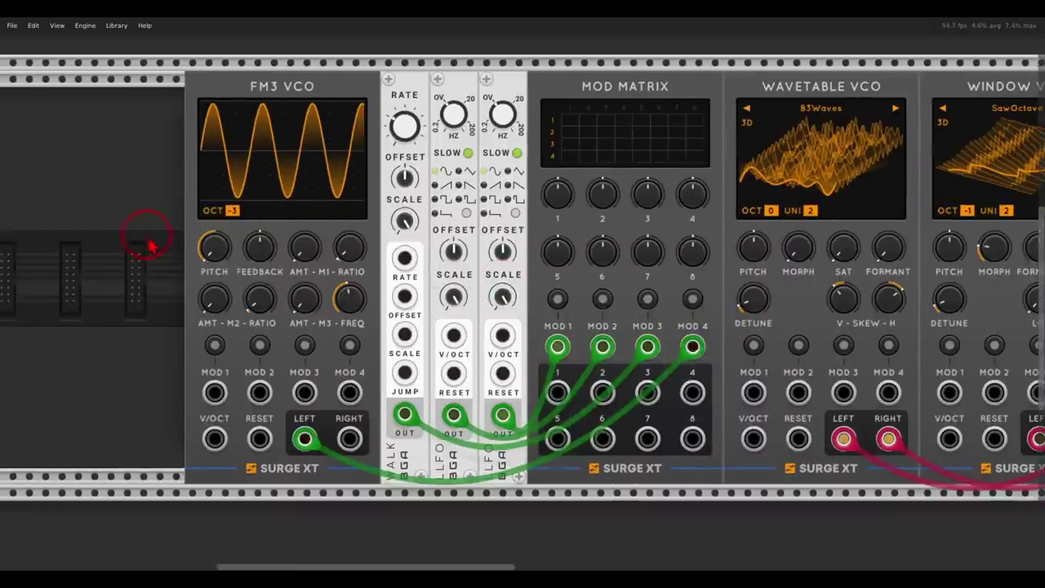
right_click(150, 244)
click(169, 246)
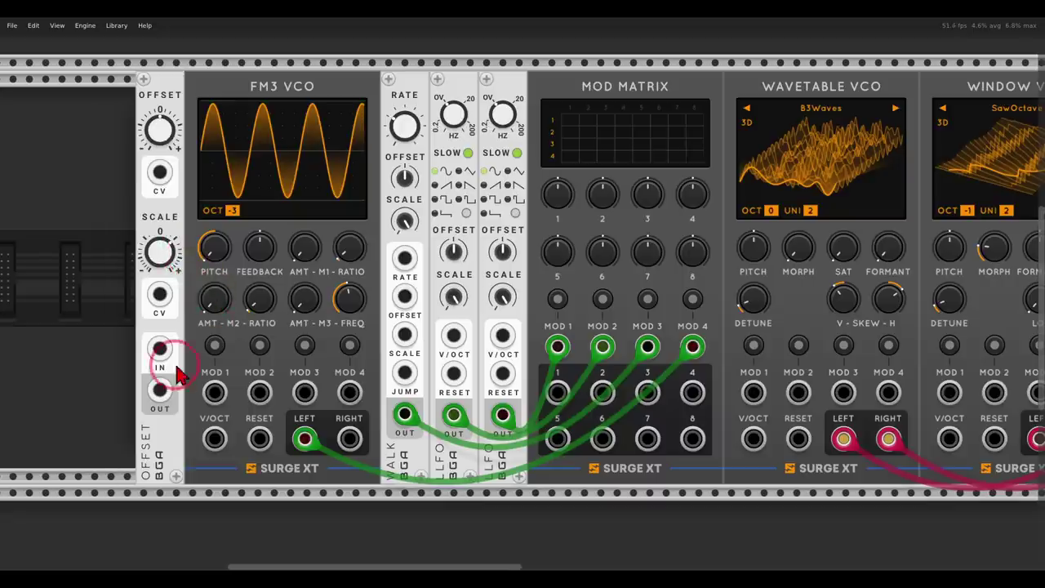
drag(161, 393, 213, 439)
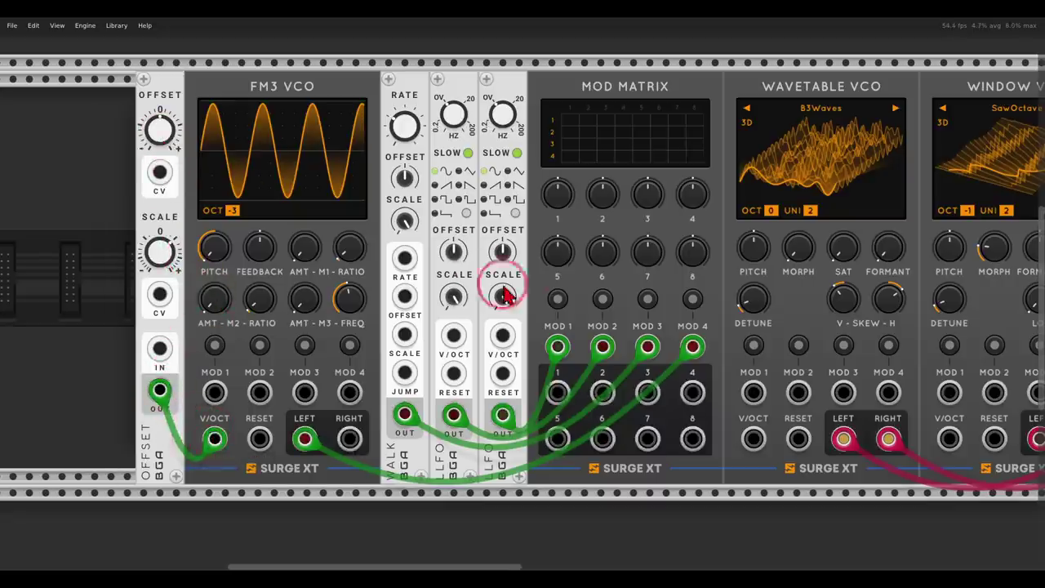
mouse_move(722, 335)
mouse_down()
mouse_move(696, 320)
mouse_move(685, 381)
mouse_move(736, 347)
mouse_move(722, 325)
mouse_up()
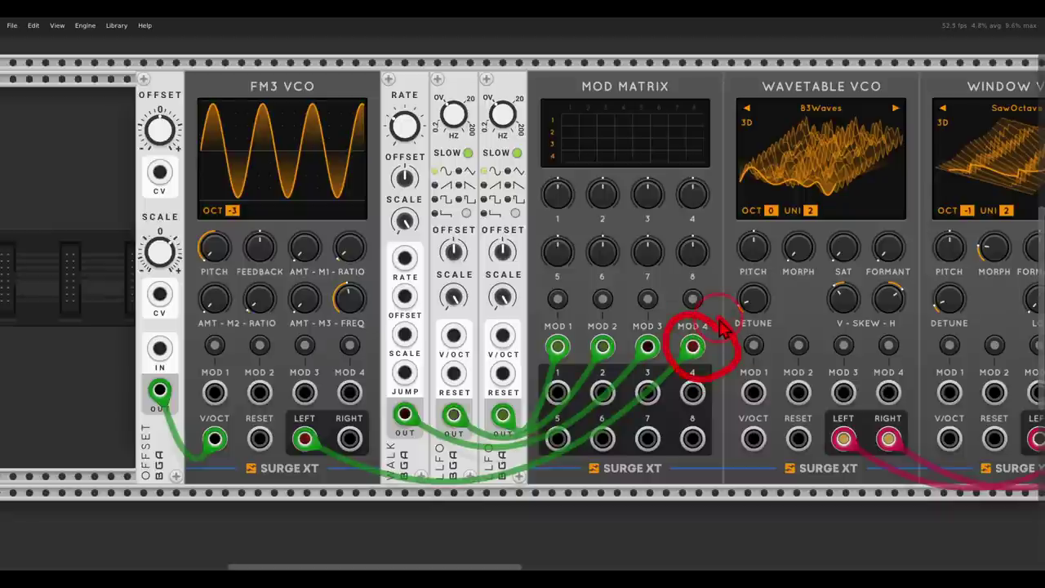
Step: Adjust the modulation sources: the Offset amount, the FM3 VCO's feedback and M2 amount, and the LLFO frequency
drag(165, 131, 166, 169)
drag(256, 243, 256, 244)
click(225, 304)
mouse_move(225, 303)
mouse_down()
mouse_move(255, 298)
mouse_move(222, 316)
mouse_move(218, 299)
mouse_up()
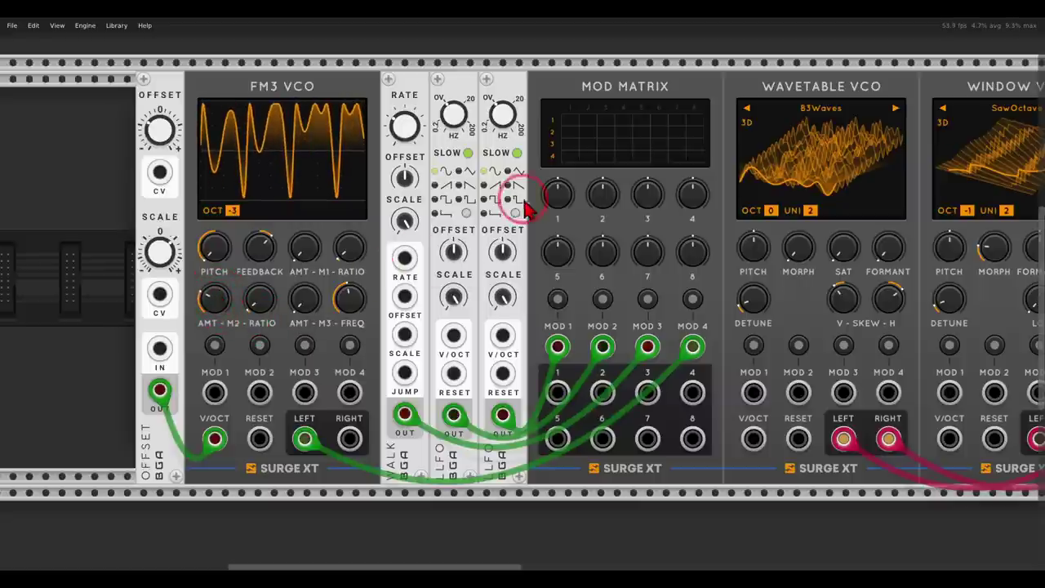
drag(503, 117, 504, 134)
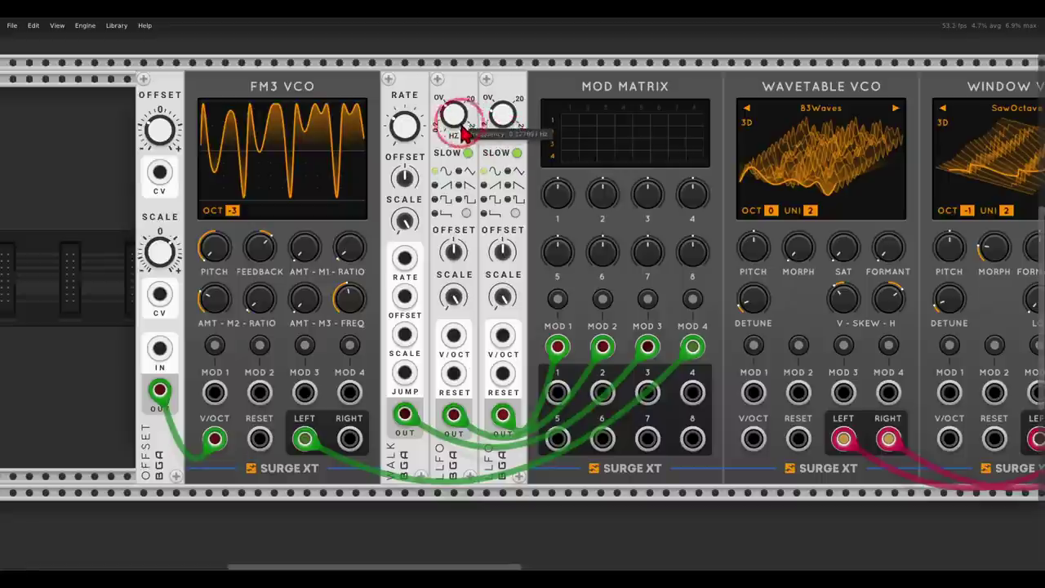
Step: Patch Mod Matrix output 1 into the Wavetable VCO's MOD 1 input and assign that modulation to Morph
drag(501, 241, 248, 243)
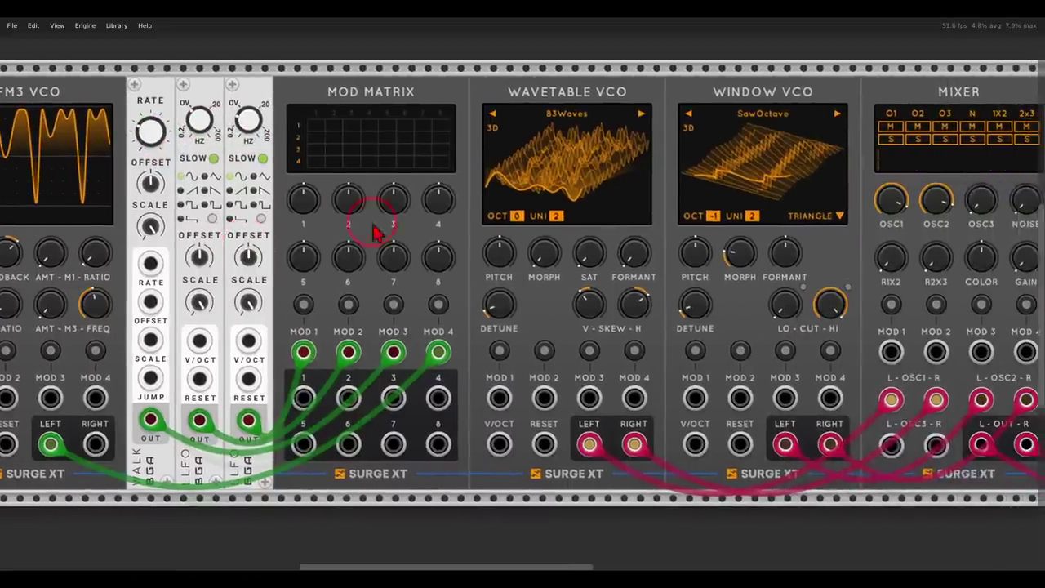
scroll(471, 227, down, 1)
drag(652, 243, 565, 252)
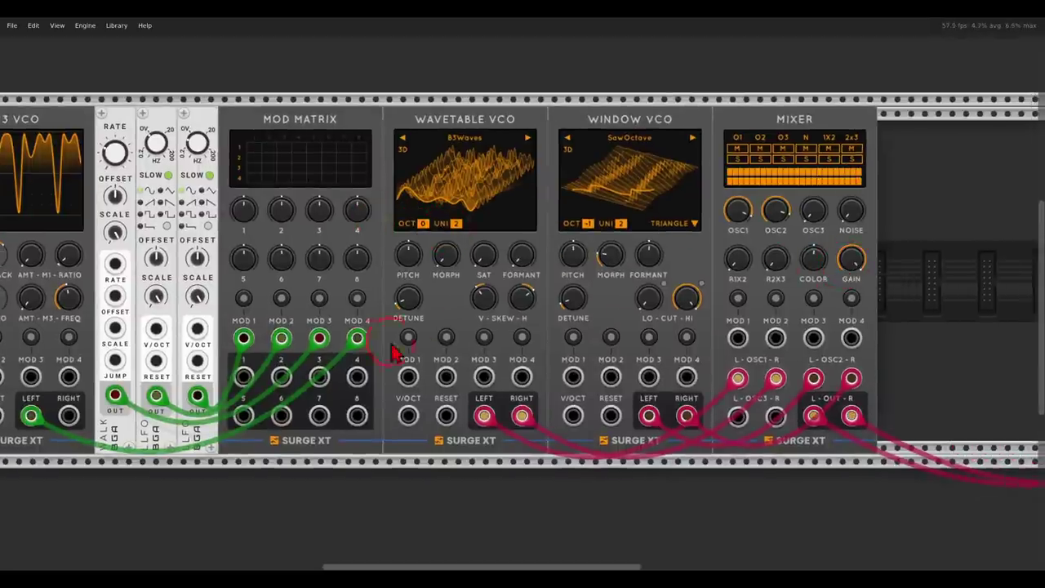
drag(247, 387, 410, 388)
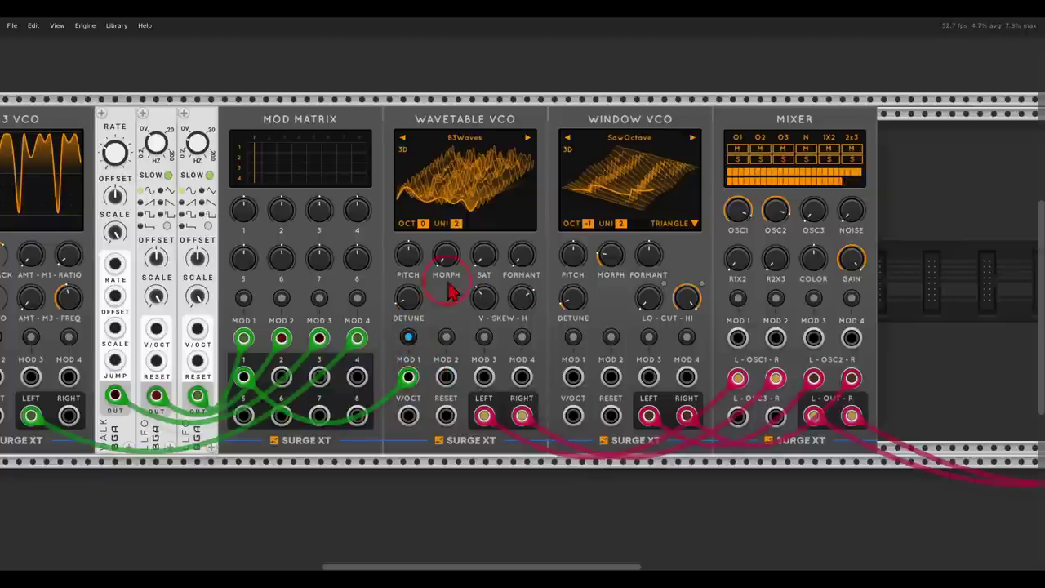
drag(447, 258, 426, 108)
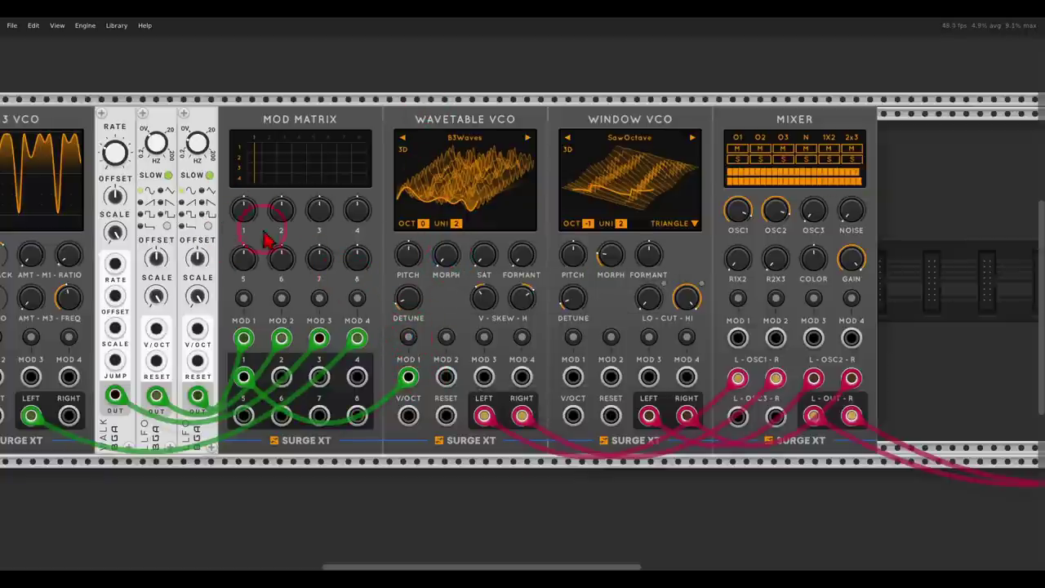
Step: Set the Mod Matrix amounts that send MOD 1 and MOD 3 to target 1
click(244, 298)
drag(242, 209, 242, 208)
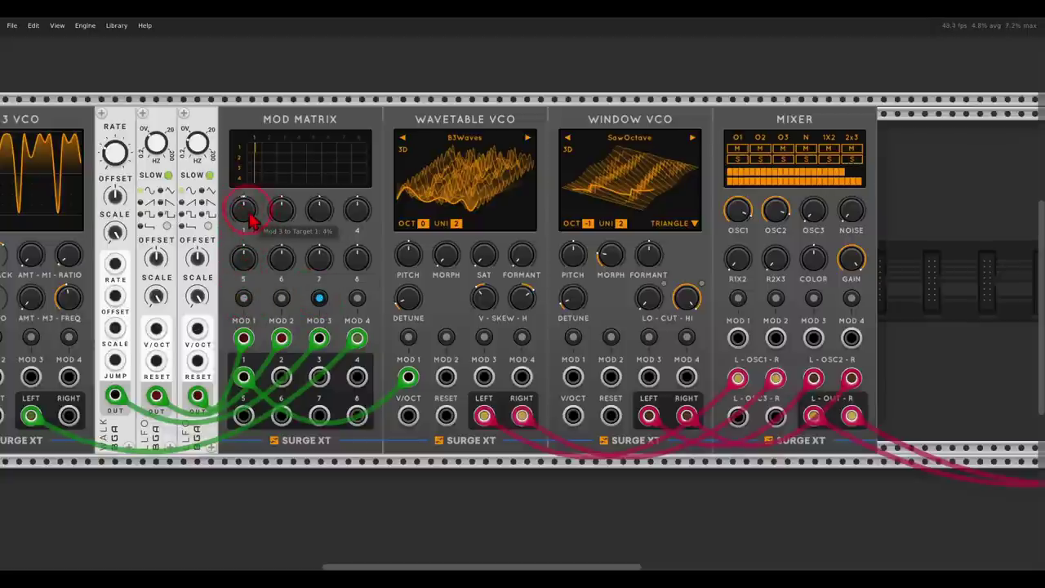
click(318, 298)
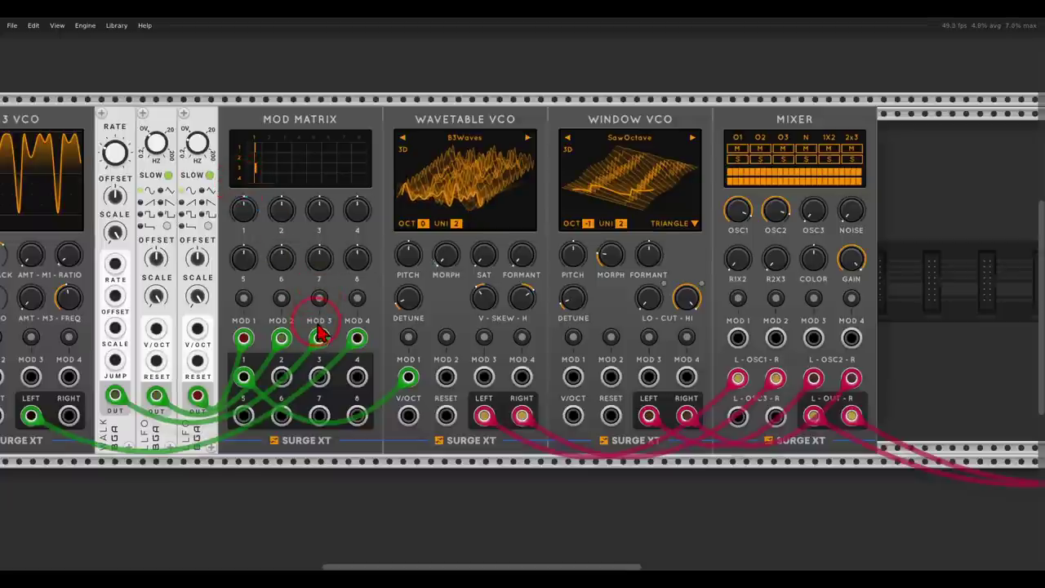
Step: Patch Mod Matrix output 2 into the Window VCO's MOD 1 input and assign that modulation to Morph
drag(318, 333, 573, 378)
click(573, 337)
mouse_move(611, 255)
mouse_down()
mouse_move(611, 234)
mouse_move(611, 245)
mouse_up()
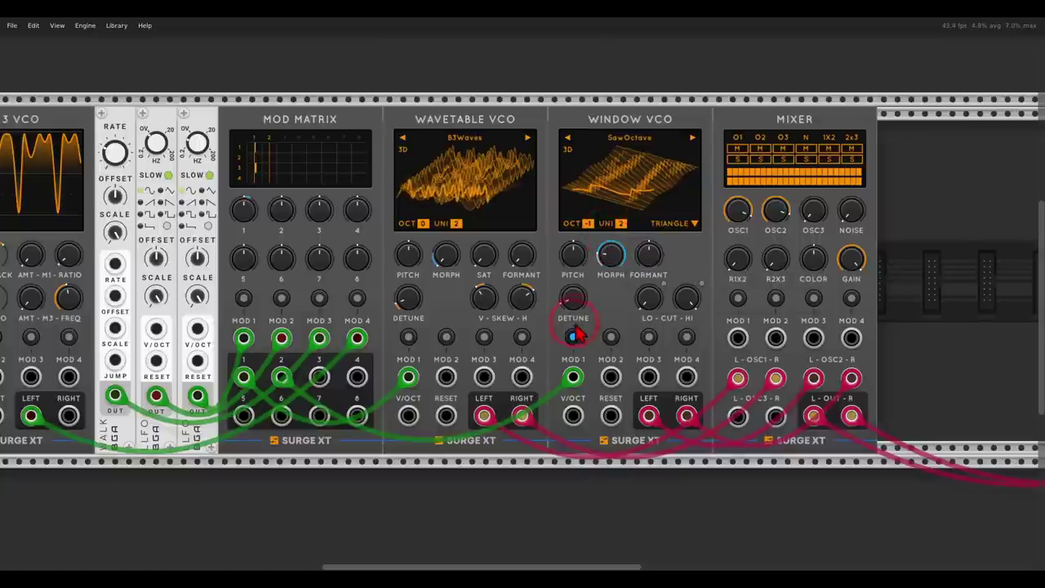
Step: Finish the Window VCO's MOD 1 assignment and set the Mod Matrix amounts that send MOD 2 and MOD 4 to target 2
click(574, 337)
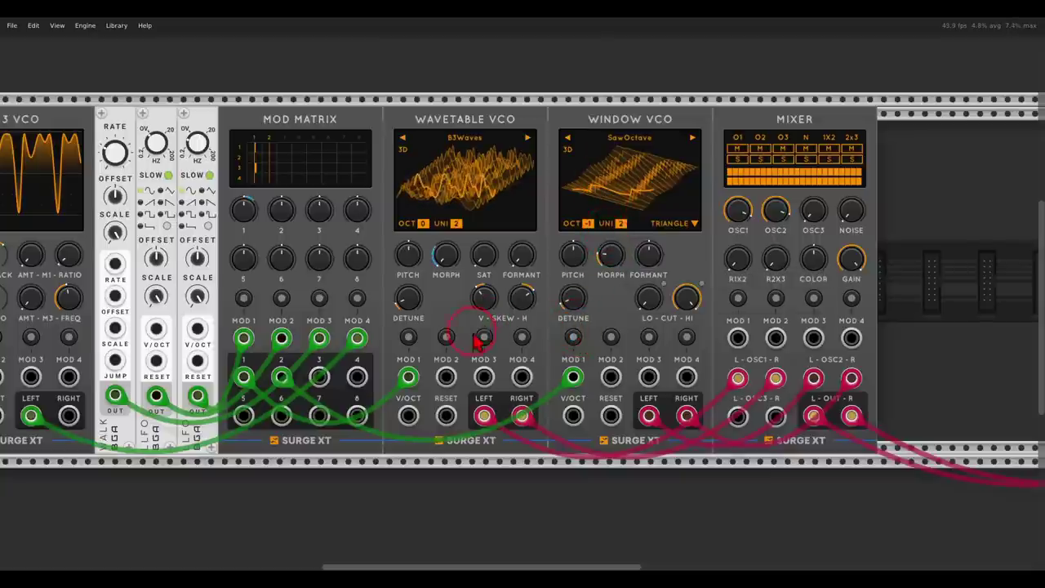
click(281, 296)
drag(282, 211, 286, 249)
click(357, 299)
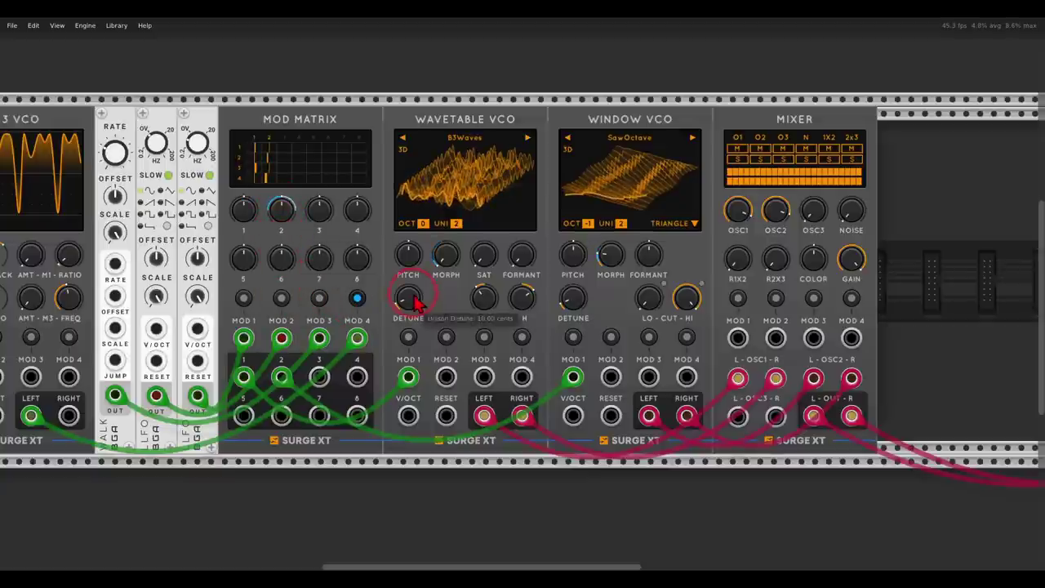
click(358, 298)
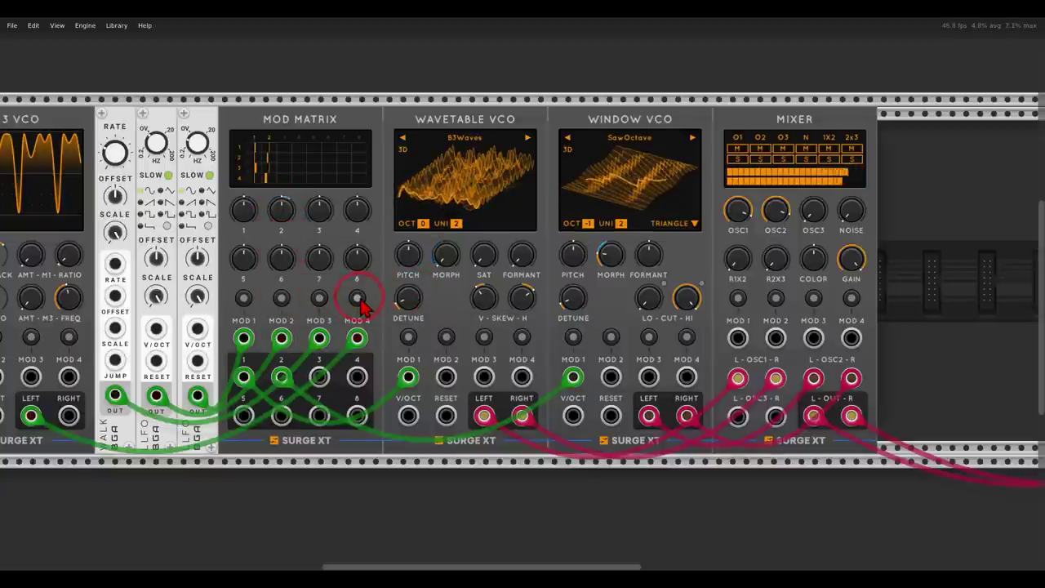
Step: Patch Mod Matrix output 3 into the Wavetable VCO's MOD 2 input and assign that modulation to Saturation
drag(320, 376, 446, 377)
click(447, 337)
drag(483, 258, 466, 180)
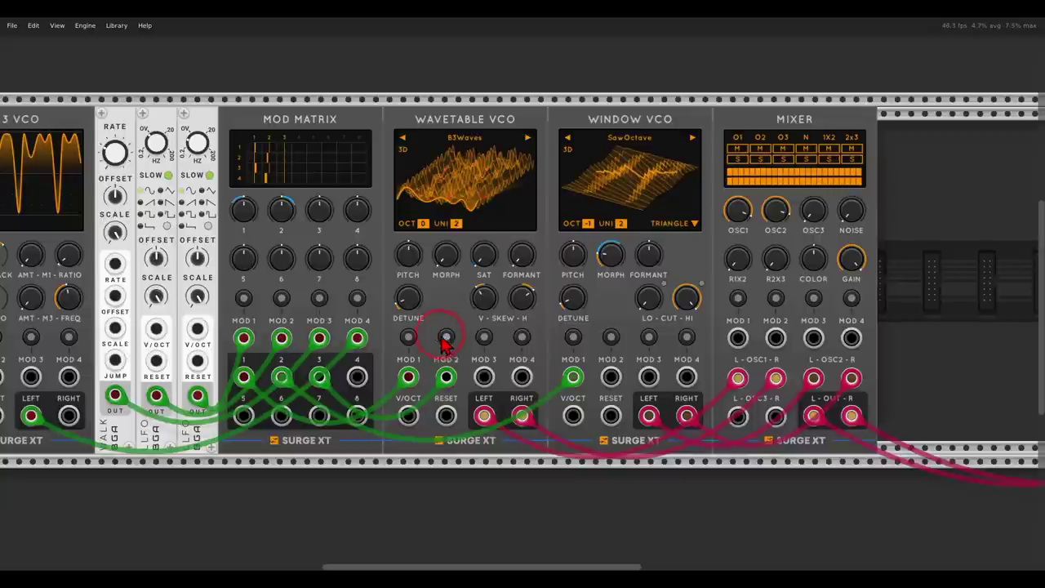
Step: Set the Mod Matrix amounts that send MOD 1, MOD 2 and MOD 3 to target 3
click(244, 299)
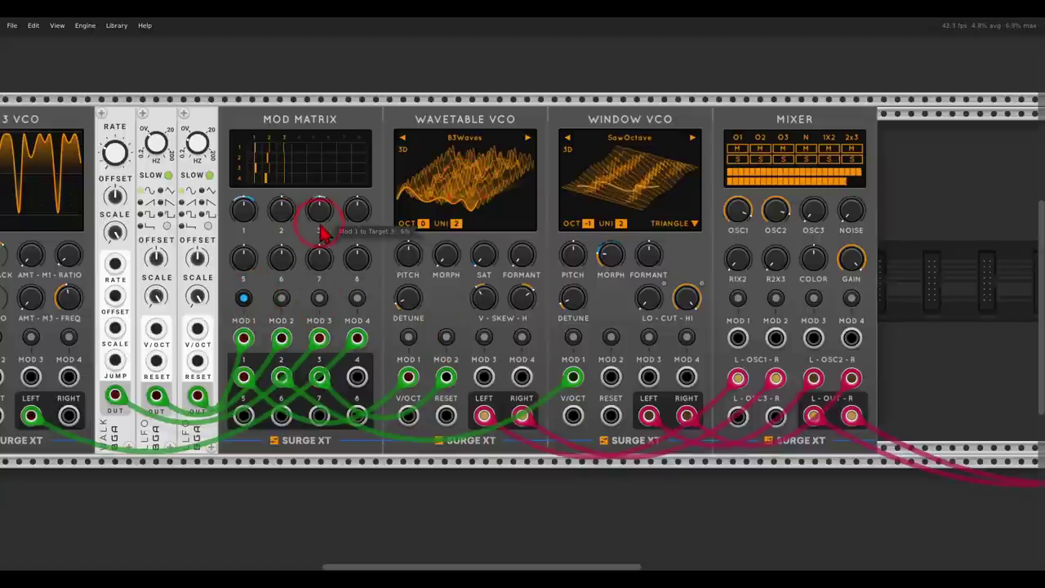
click(281, 299)
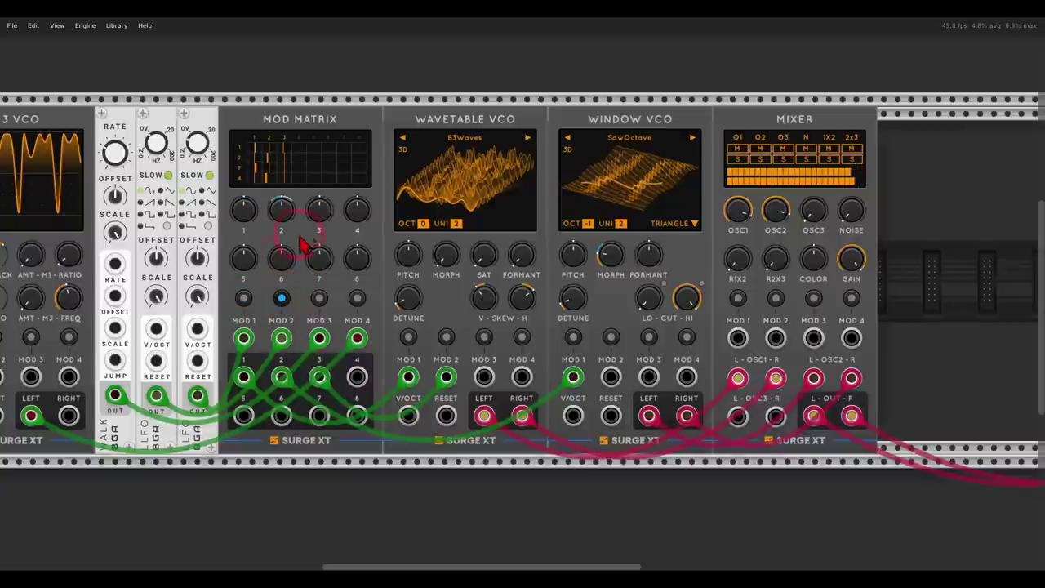
drag(320, 215, 320, 201)
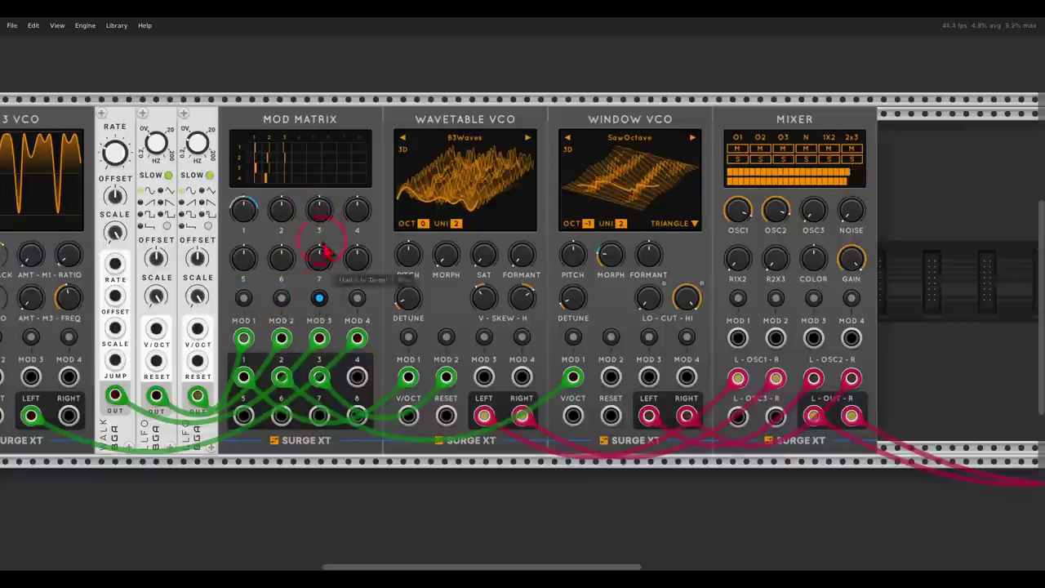
click(319, 299)
click(319, 299)
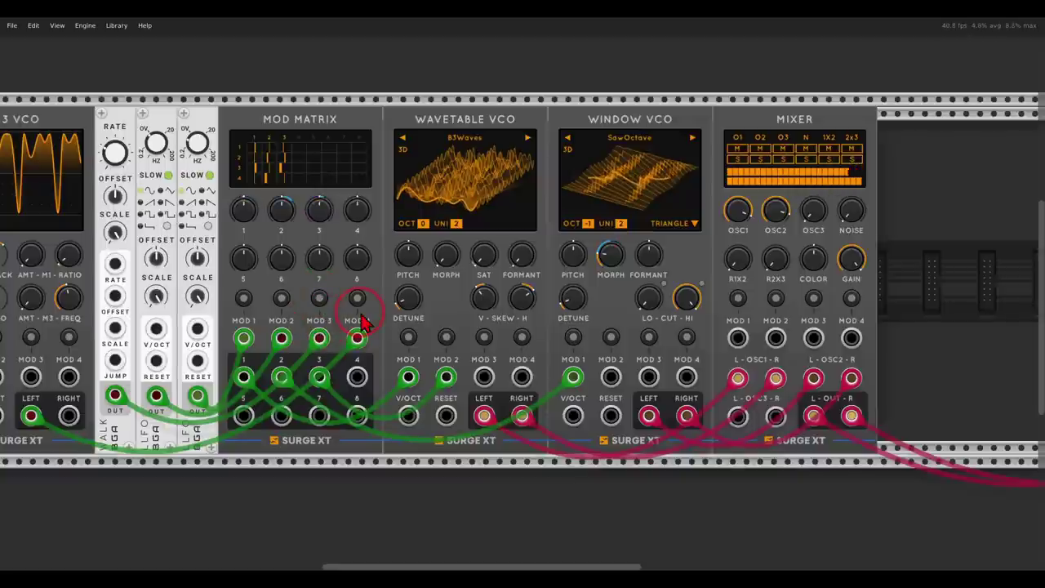
mouse_move(625, 242)
mouse_down()
mouse_move(584, 262)
mouse_move(604, 302)
mouse_move(642, 278)
mouse_move(626, 238)
mouse_up()
click(655, 276)
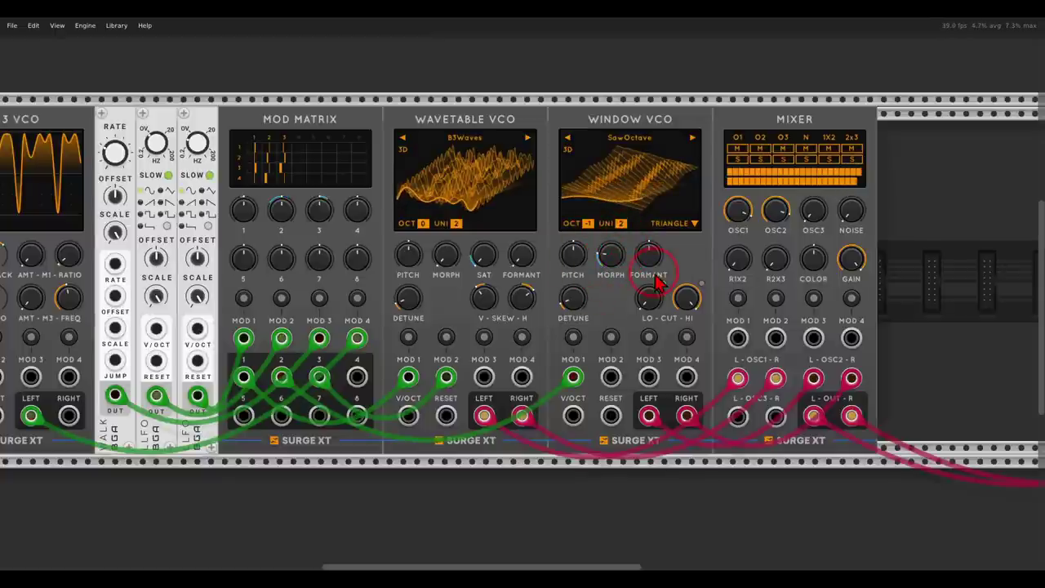
click(571, 279)
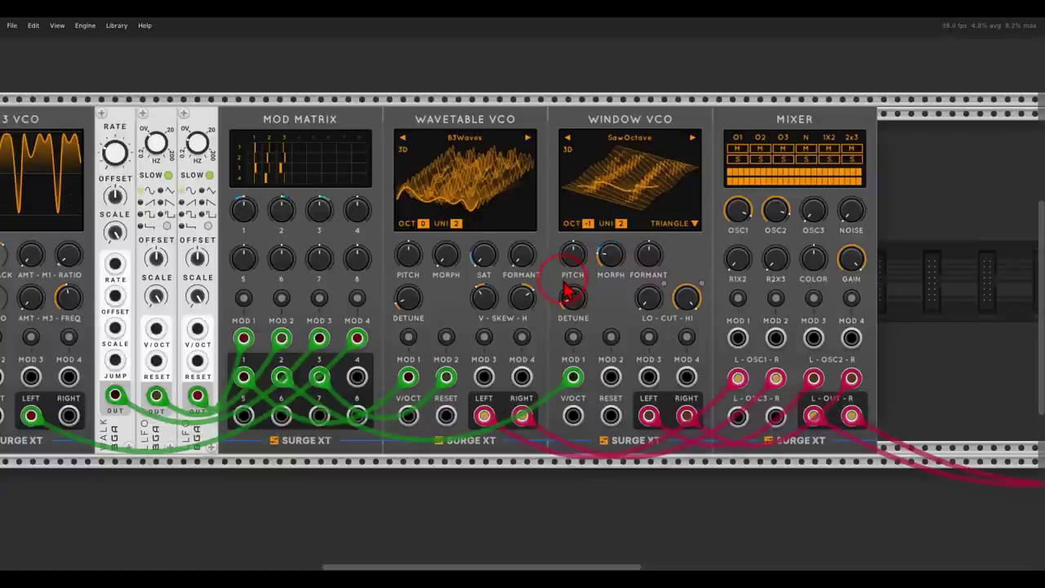
Step: Add a Filter module after the Mixer and route the Mixer's stereo output through it to the Audio module
drag(645, 301, 465, 300)
right_click(769, 280)
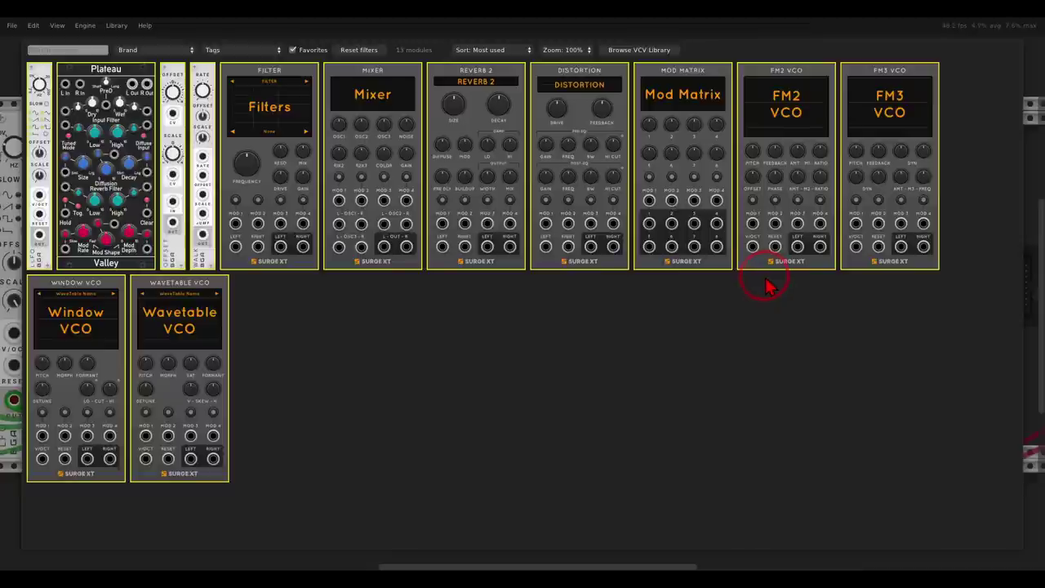
click(315, 173)
drag(635, 428, 799, 426)
drag(672, 425, 833, 425)
drag(630, 419, 757, 419)
Step: Raise the Filter's drive and modulate its frequency from Mod Matrix output 4 through the MOD 1 input
drag(797, 302, 793, 252)
mouse_move(747, 281)
mouse_down()
mouse_move(741, 256)
mouse_move(751, 327)
mouse_move(735, 261)
mouse_move(735, 285)
mouse_up()
click(718, 341)
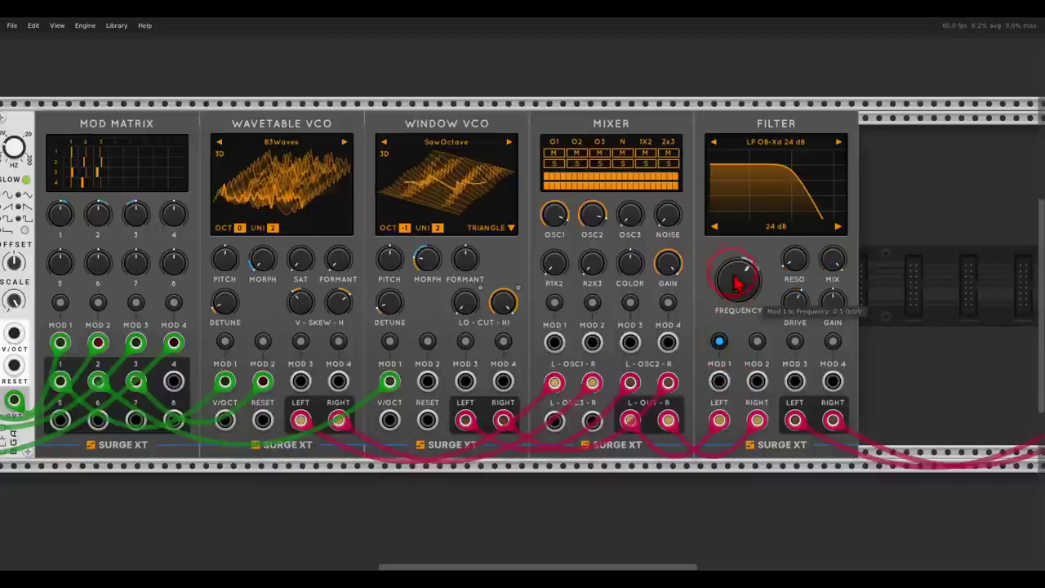
click(718, 341)
drag(718, 381, 176, 385)
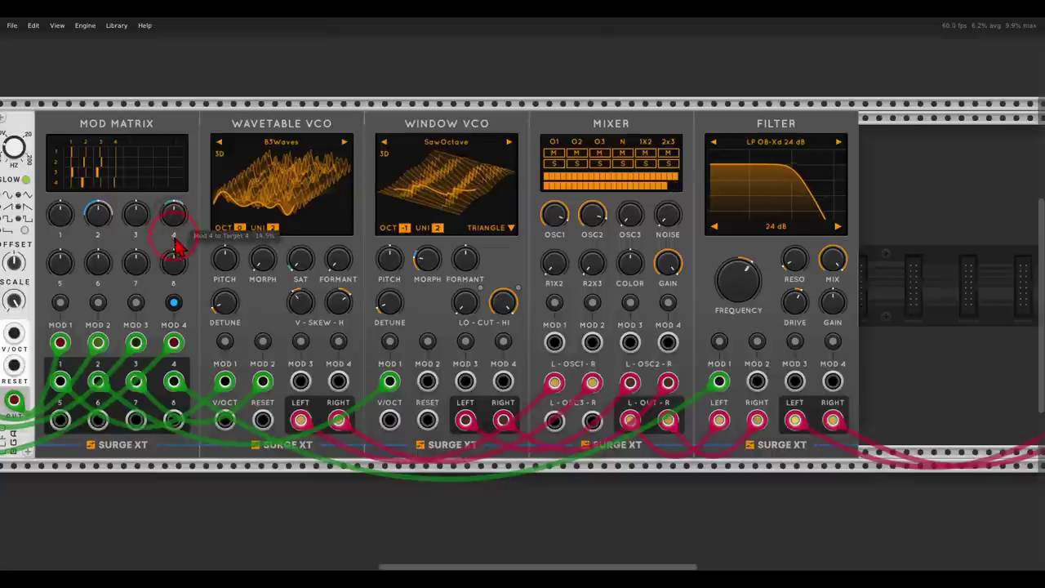
Step: Set the Mod Matrix amounts that send MOD 3 and MOD 4 to target 4
click(135, 302)
mouse_move(177, 204)
mouse_down()
mouse_move(170, 180)
mouse_move(172, 197)
mouse_up()
click(791, 315)
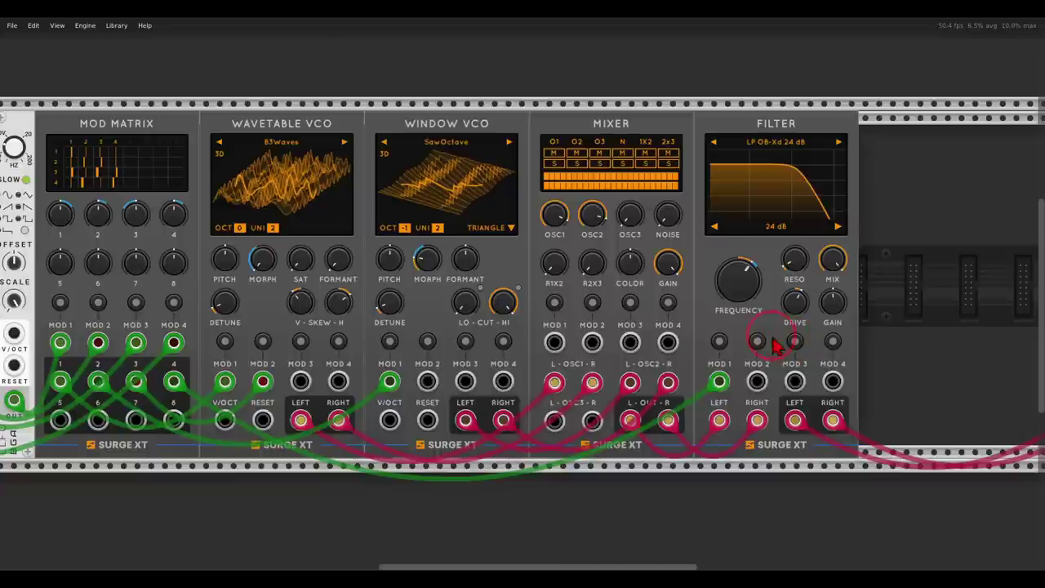
Step: Make room in the rack and add an FM2 VCO between the Window VCO and the Mixer
drag(918, 156, 806, 145)
click(708, 179)
right_click(708, 186)
drag(751, 226, 628, 204)
drag(723, 200, 571, 197)
drag(860, 127, 917, 124)
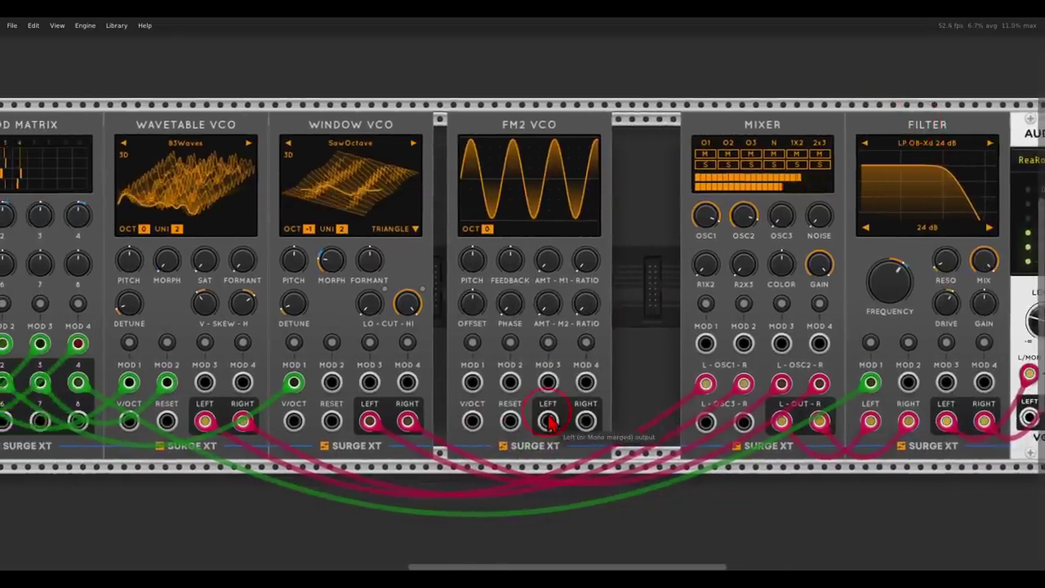
Step: Patch the FM2 VCO's stereo output into the Mixer's OSC3 inputs, soloing that channel and raising its level
drag(547, 420, 587, 422)
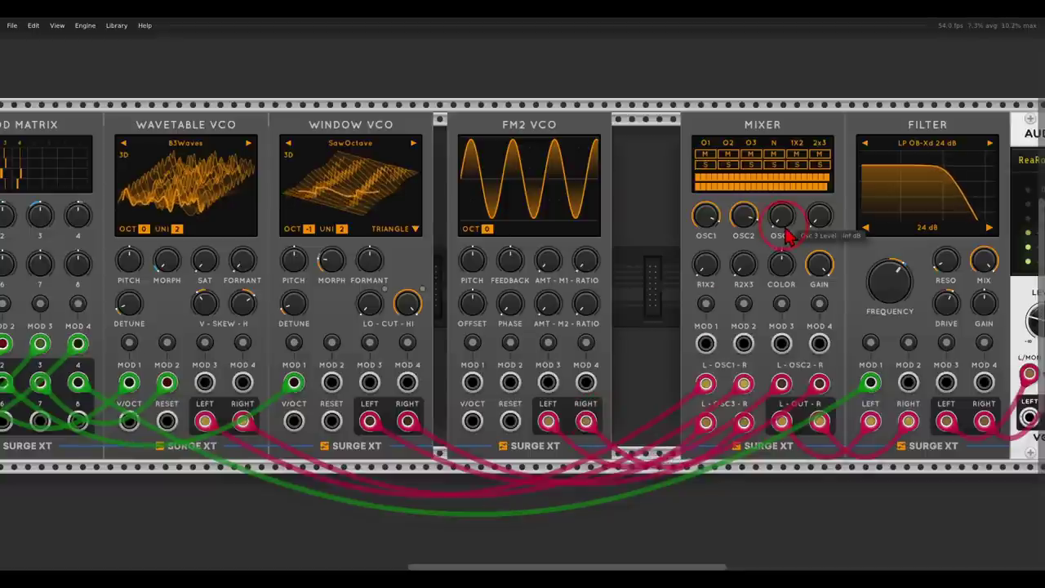
click(750, 164)
drag(782, 219, 783, 143)
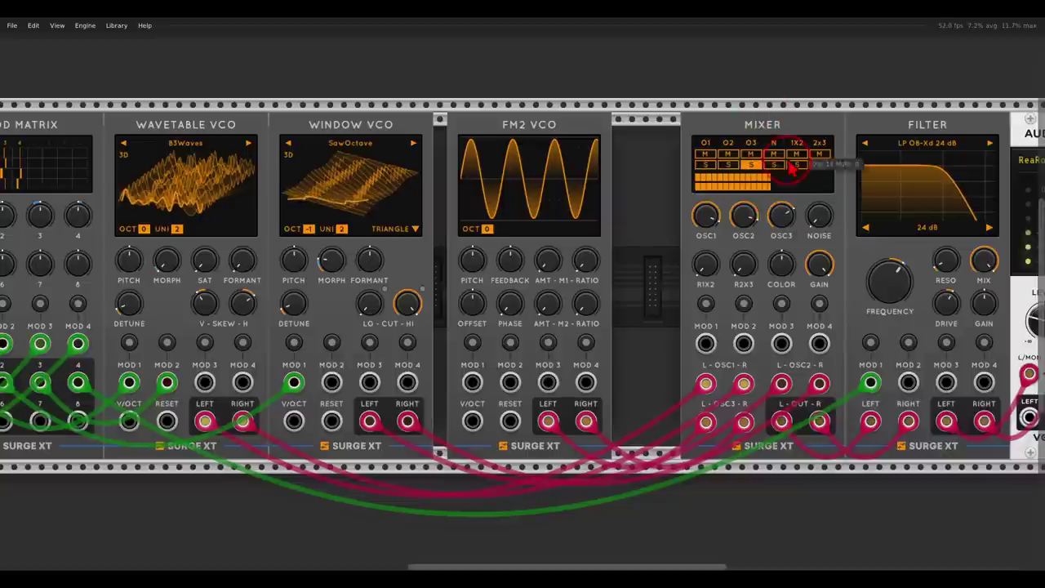
Step: Set the FM2 VCO's octave to -2 and modulate its feedback from Mod Matrix output 5 through MOD 1
drag(489, 233, 490, 314)
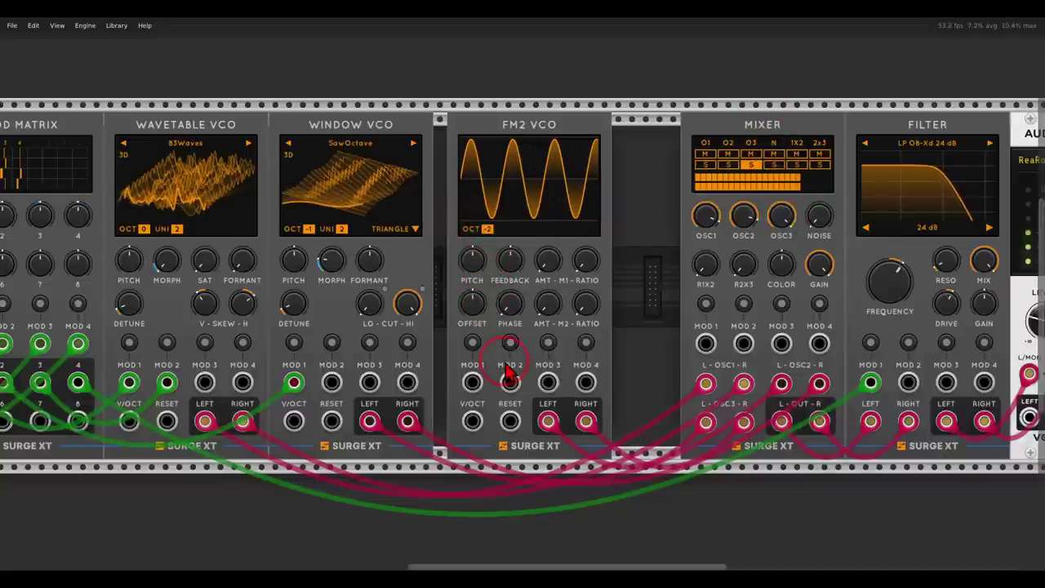
drag(503, 351, 645, 347)
drag(106, 418, 614, 378)
click(614, 338)
drag(660, 275, 653, 260)
click(614, 339)
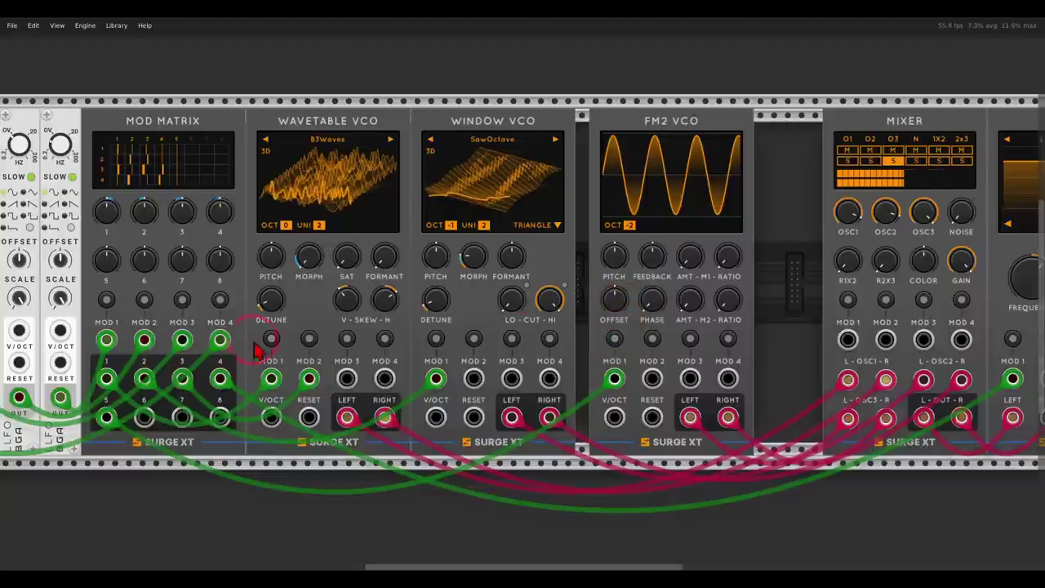
Step: Set the Mod Matrix amounts that send MOD 2 and MOD 4 to target 5
click(144, 302)
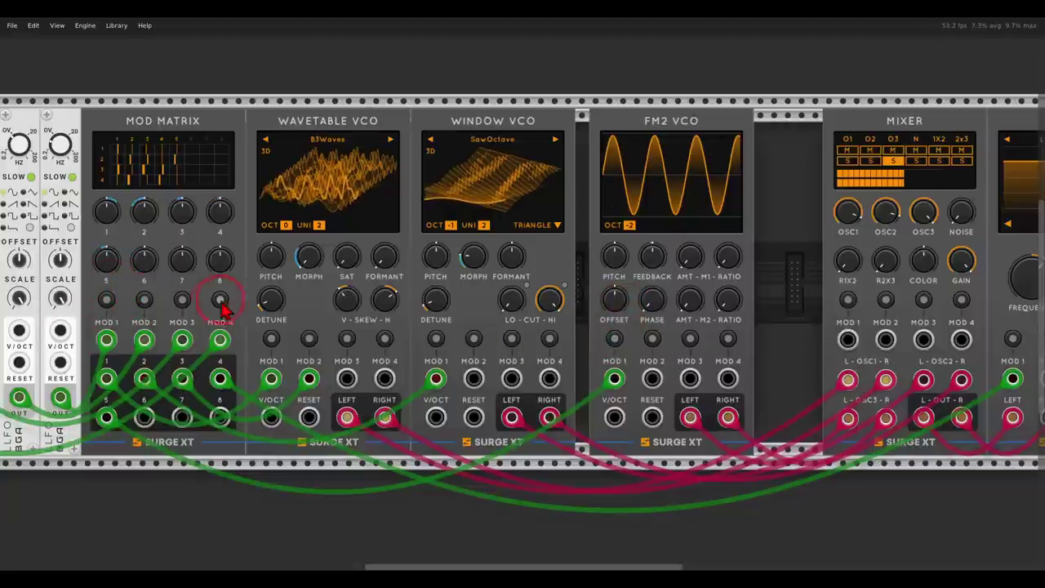
drag(106, 253, 103, 234)
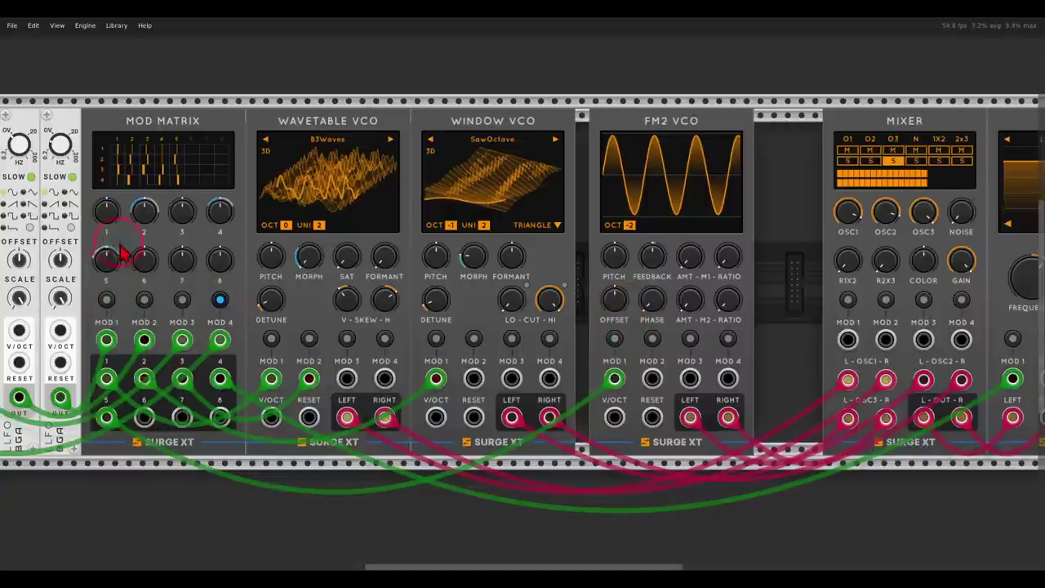
Step: Patch Mod Matrix output 6 into the FM2 VCO's MOD 2 input and assign that modulation to the M1 amount
click(144, 425)
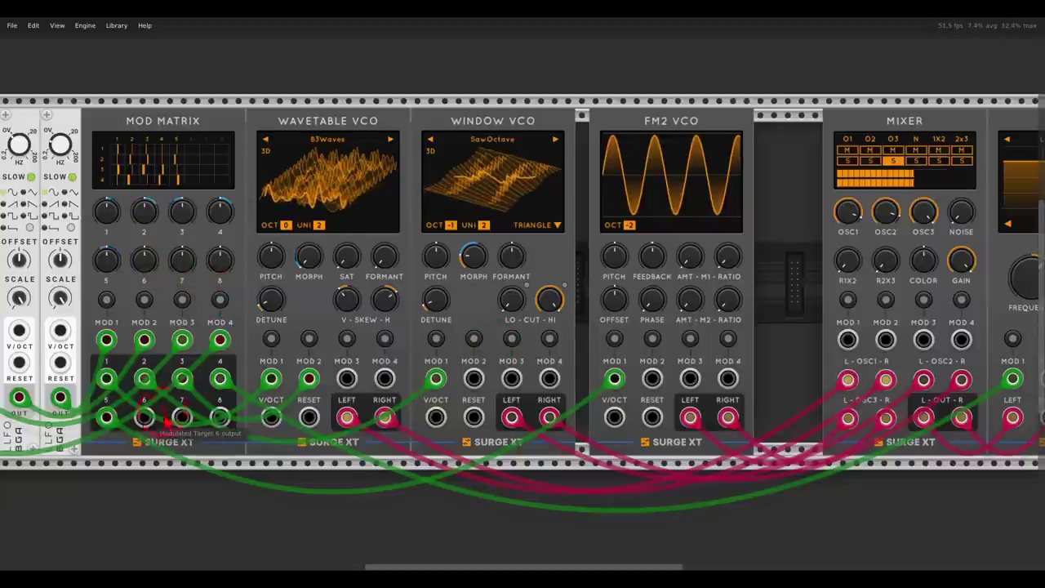
drag(689, 261, 632, 298)
drag(143, 417, 651, 377)
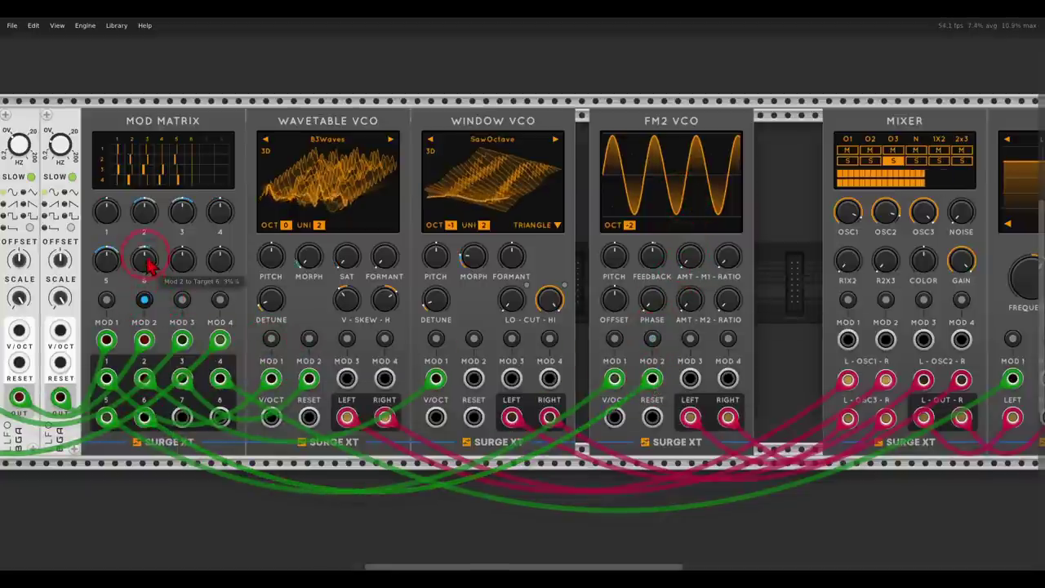
Step: Set the Mod Matrix amounts that send MOD 2, MOD 3 and MOD 4 to target 6
click(181, 300)
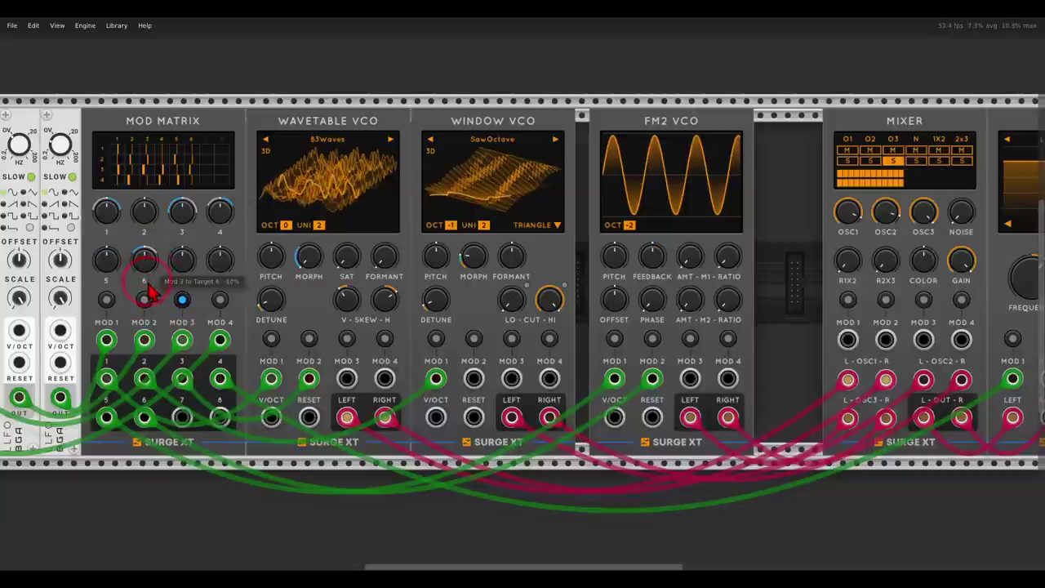
click(220, 300)
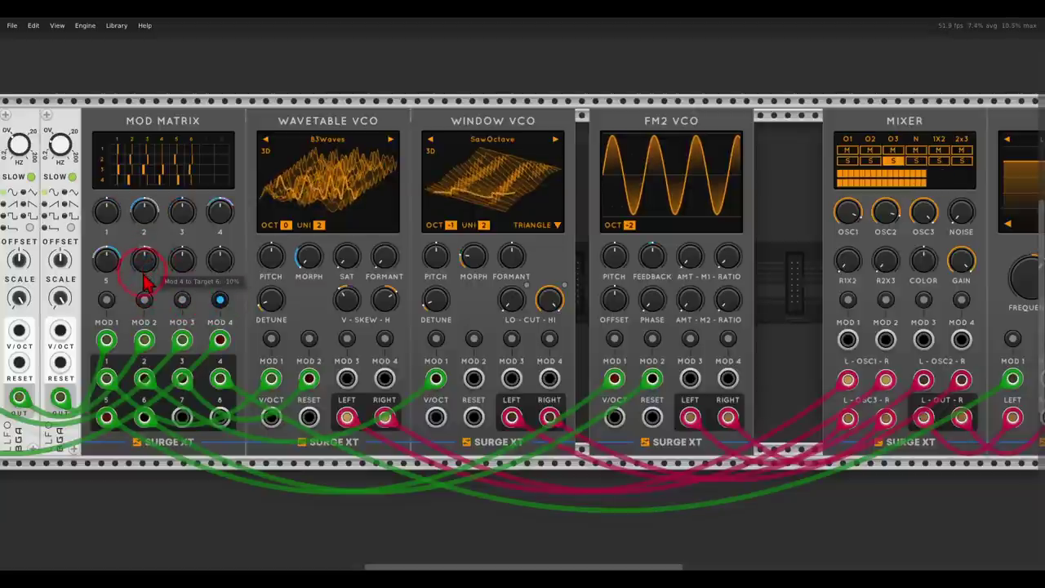
click(220, 300)
click(537, 303)
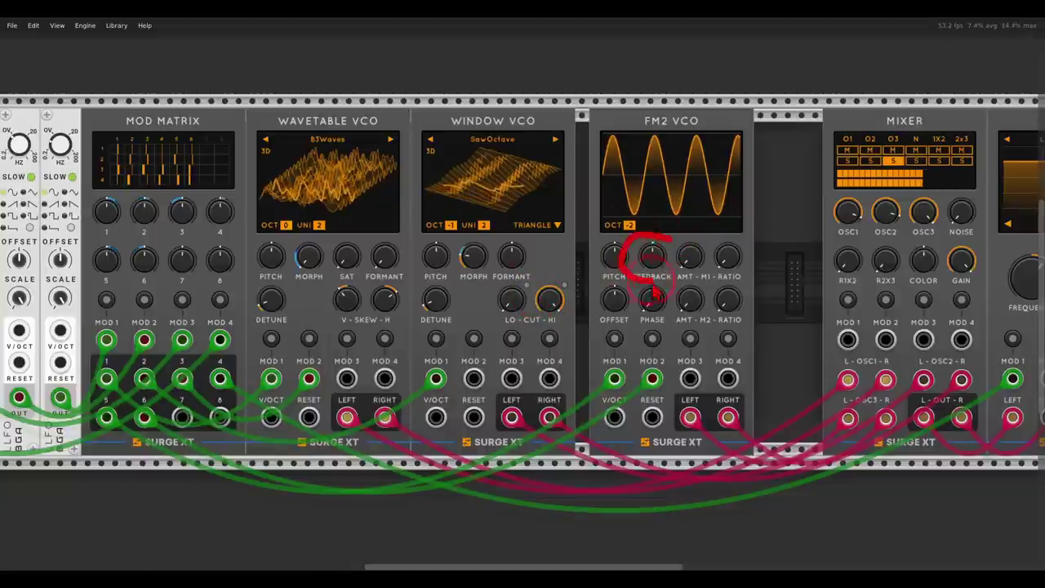
Step: Raise the FM2 VCO's M1 amount to about 9.32 % and turn off the solo on the Mixer's OSC3 channel
drag(690, 254, 689, 241)
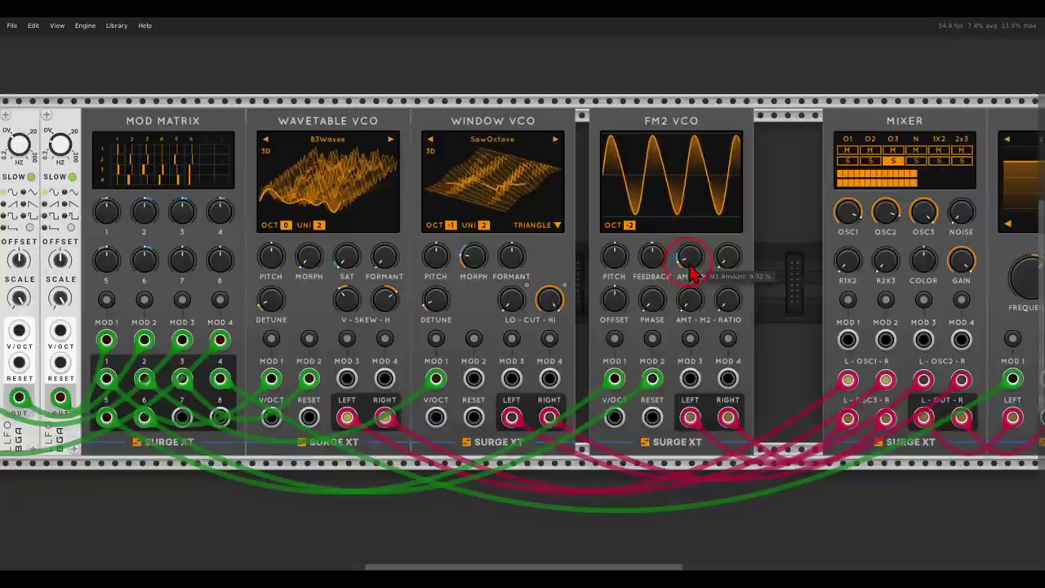
scroll(690, 269, right, 5)
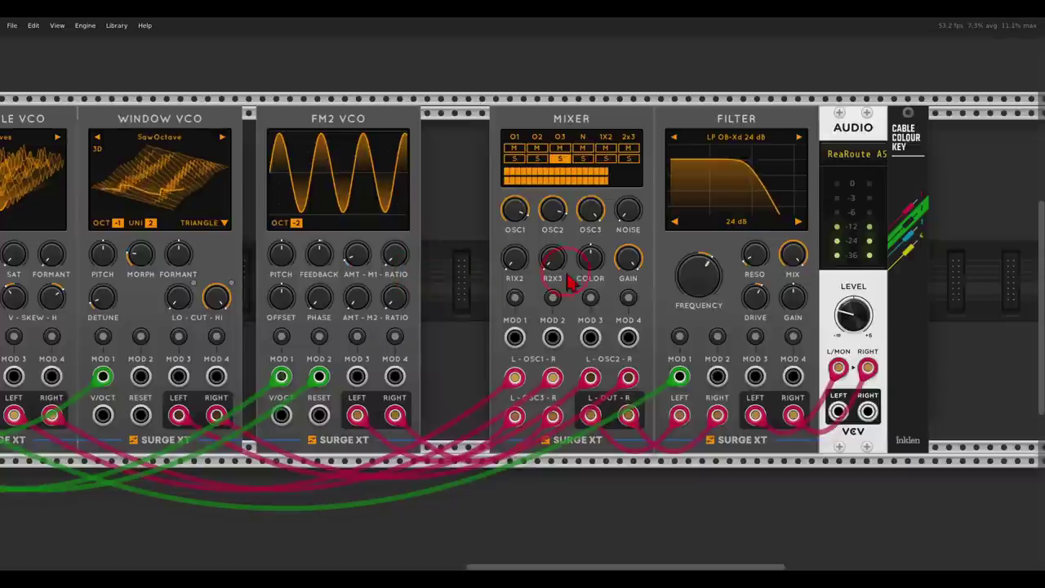
click(560, 158)
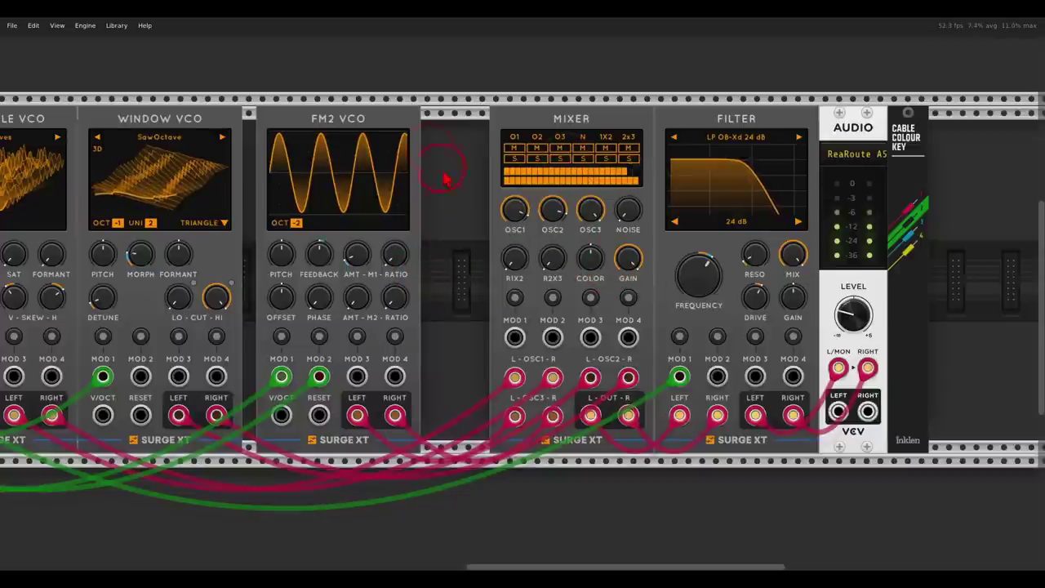
Step: Close the gaps between the Window VCO, FM2 VCO, Mixer and Filter, and move the Audio and Cable Colour Key modules farther away from the Filter
drag(397, 123, 382, 125)
drag(459, 227, 659, 128)
click(548, 90)
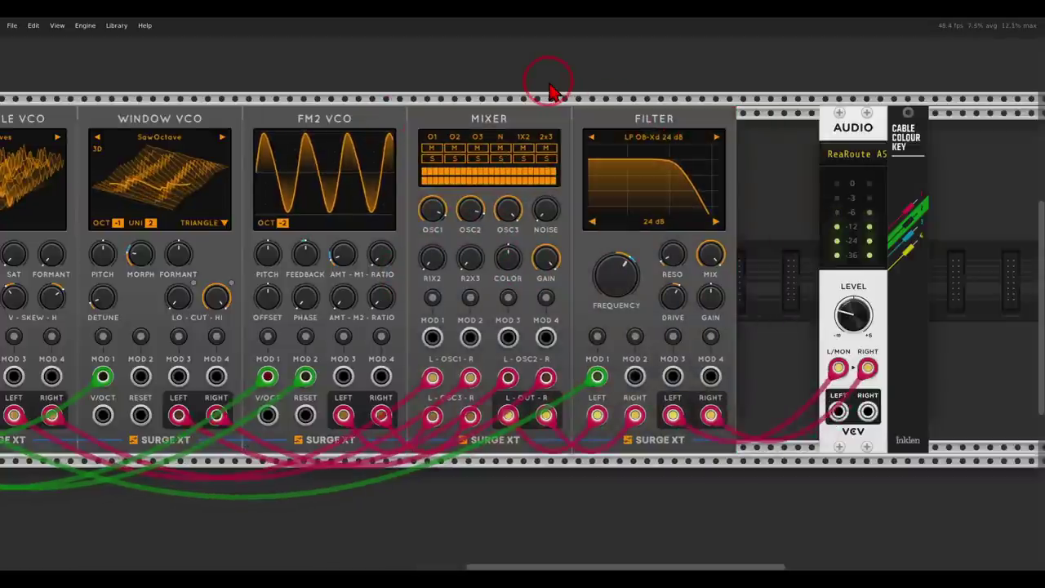
scroll(463, 118, down, 1)
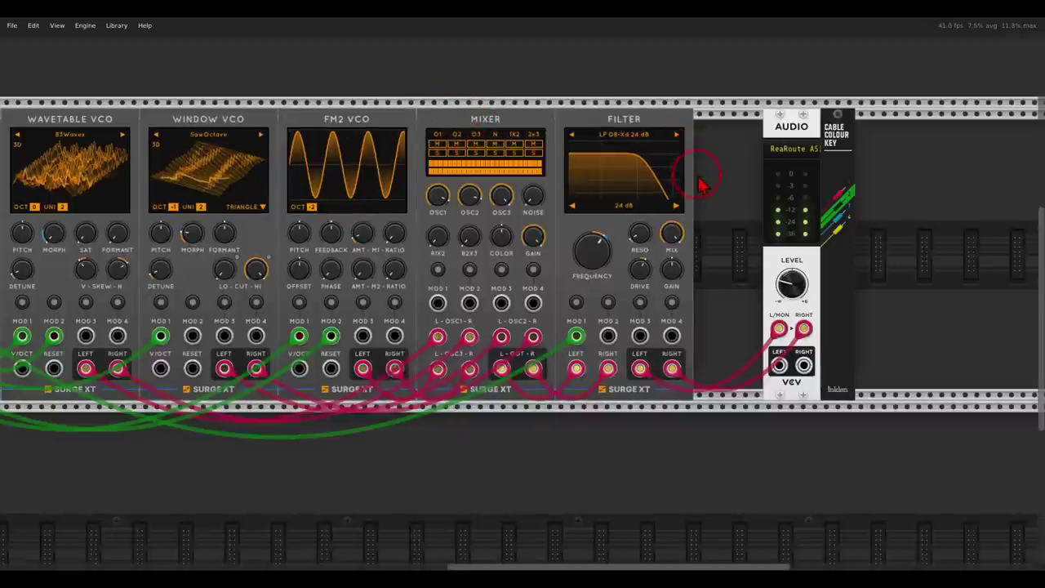
drag(723, 173, 712, 204)
drag(679, 125, 868, 142)
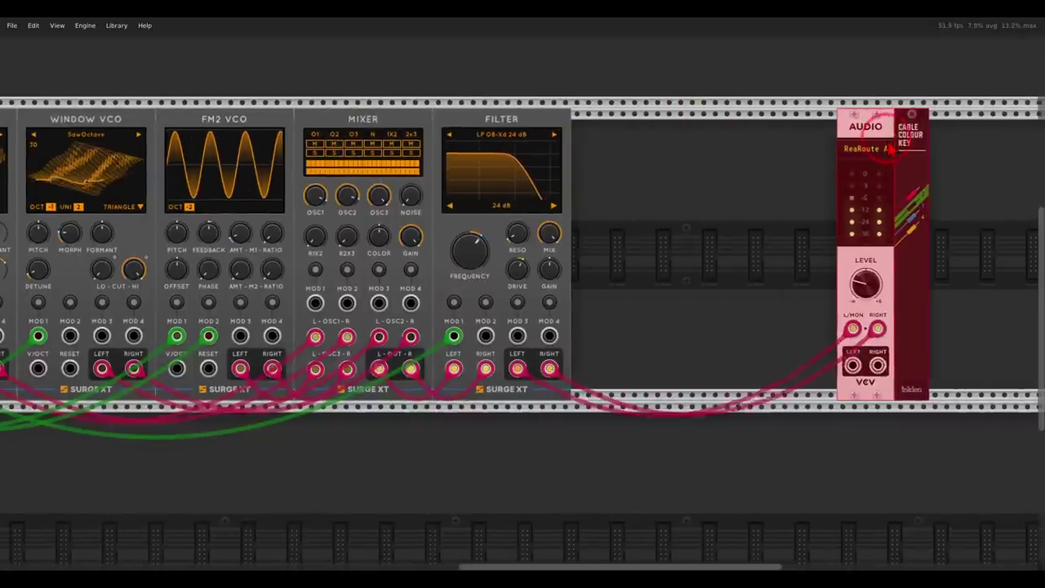
Step: Add a Reverb 2 and a Distortion module in the free space after the Filter
right_click(751, 191)
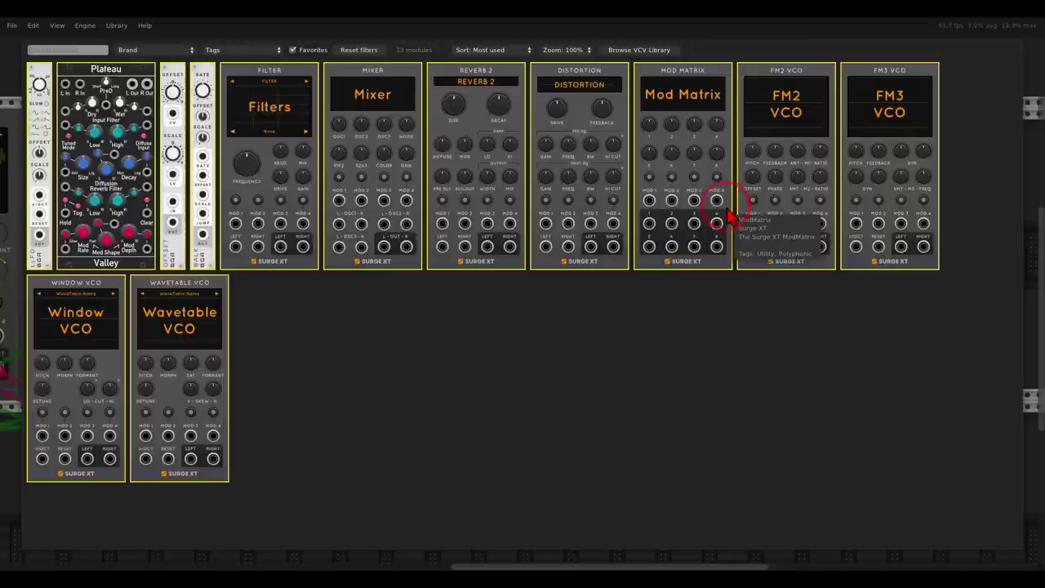
click(481, 147)
right_click(739, 245)
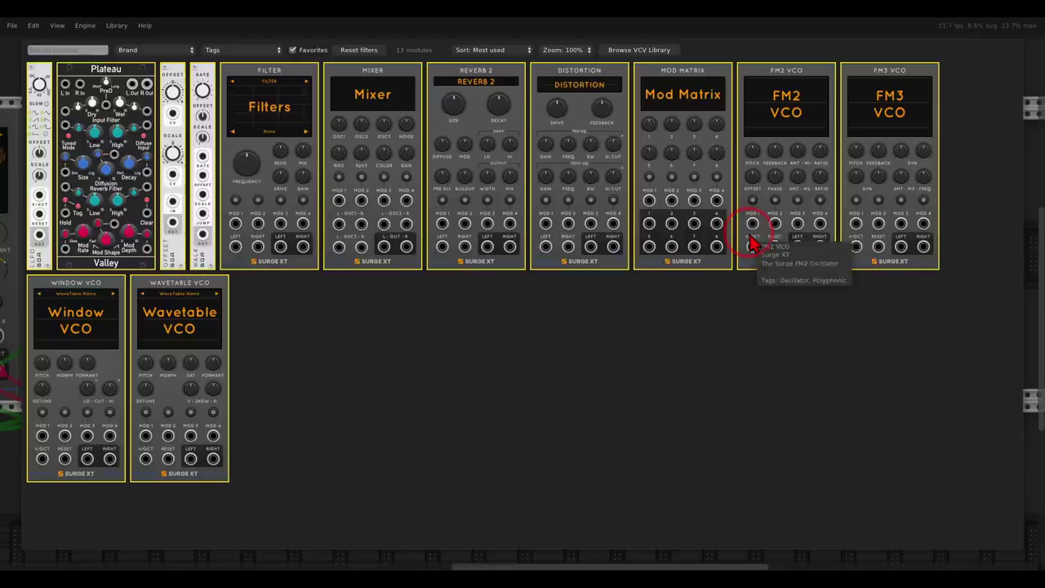
click(595, 133)
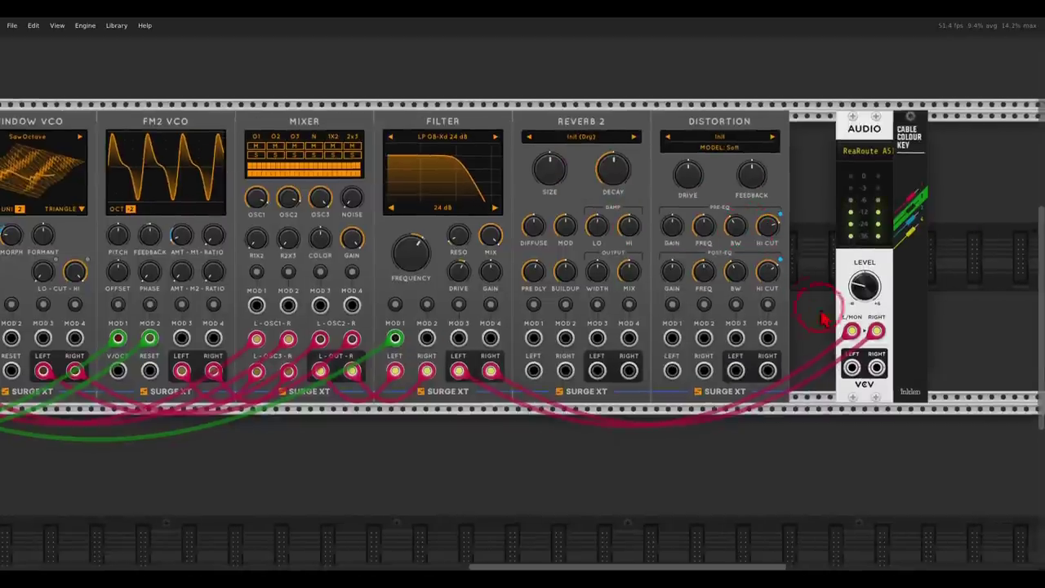
Step: Route the Filter's stereo output through Reverb 2 and Distortion, and patch the Distortion's outputs into the Audio module
drag(851, 329, 533, 369)
drag(876, 330, 848, 331)
drag(767, 371, 876, 330)
Step: Load the Cathedral 2 preset in Reverb 2 and the Low End preset in Distortion
click(576, 137)
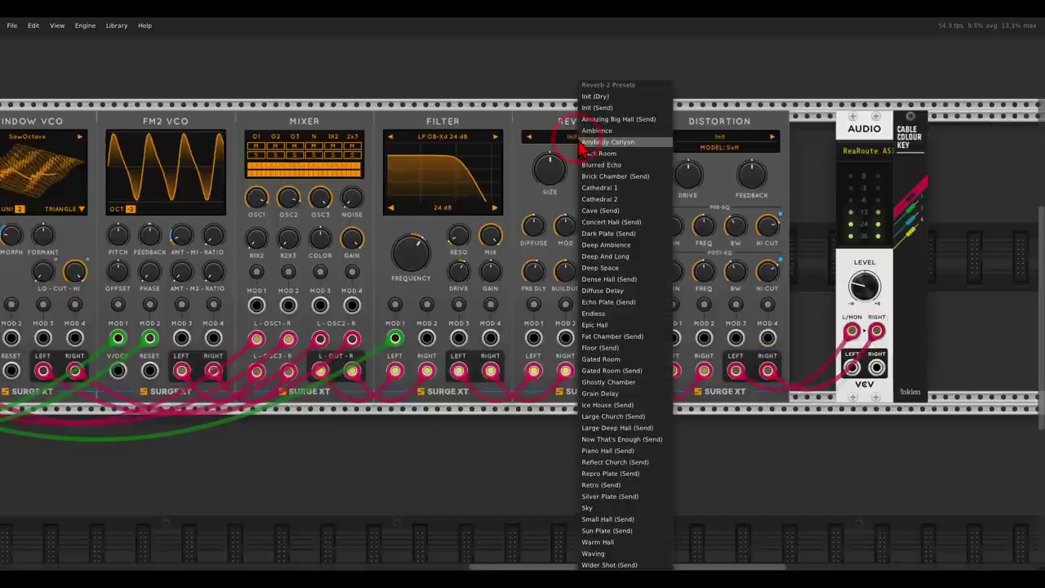
click(602, 198)
click(717, 143)
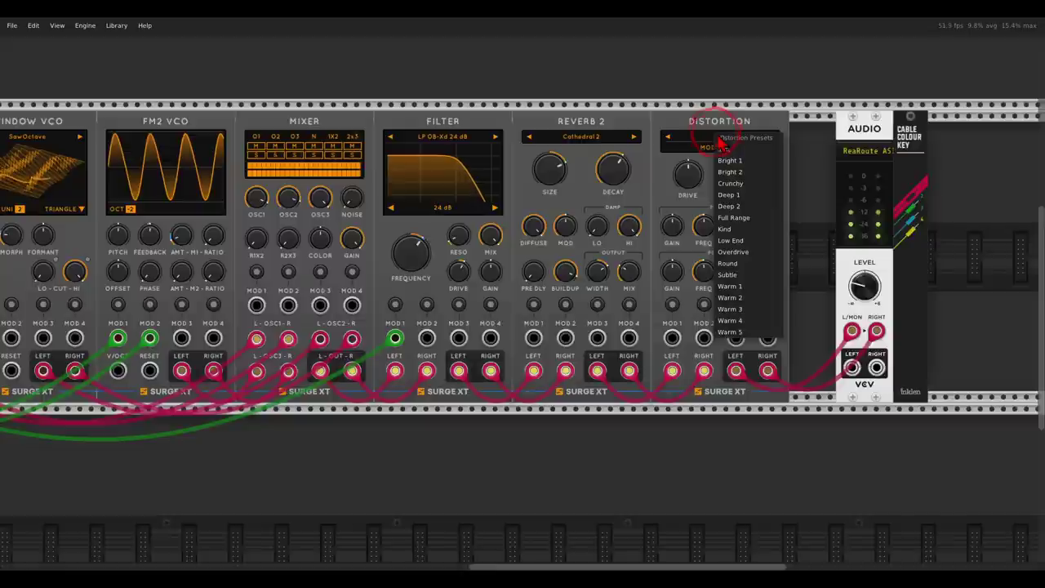
click(735, 241)
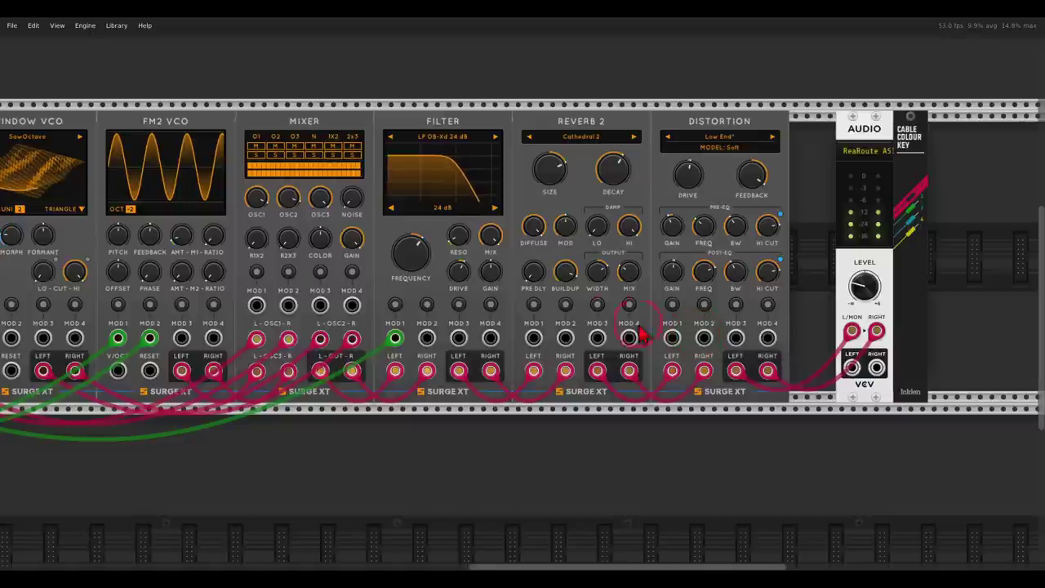
Step: Move the Audio and Cable Colour Key modules farther away and add a Valley Plateau reverb directly after the Distortion
drag(629, 320, 423, 325)
drag(721, 240, 584, 207)
drag(571, 165, 860, 173)
right_click(651, 222)
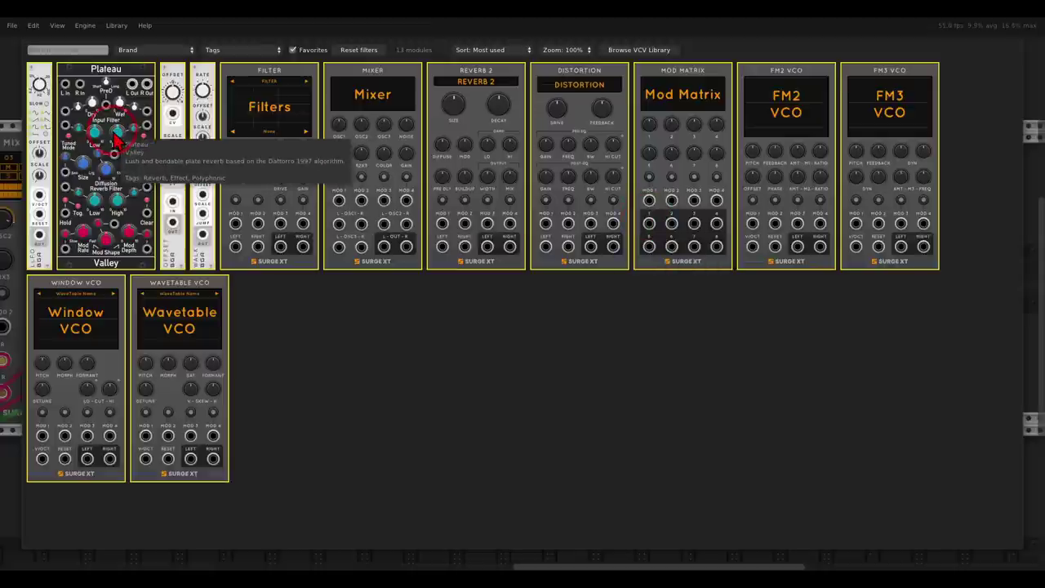
drag(142, 155, 300, 214)
Step: Repatch the Distortion's stereo outputs into Plateau's inputs and connect Plateau's outputs to the Audio module
drag(854, 351, 515, 161)
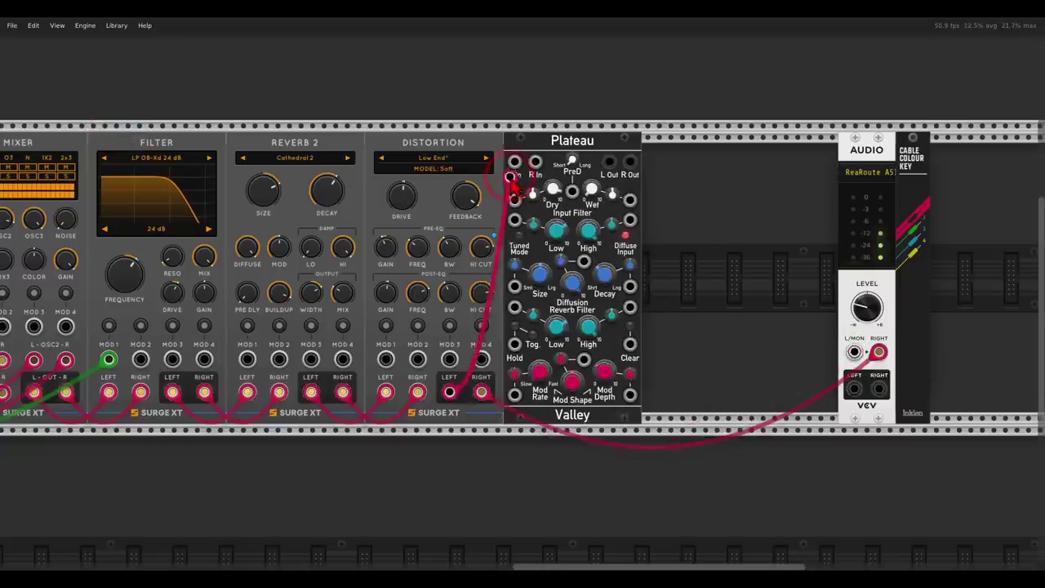
drag(879, 352, 535, 161)
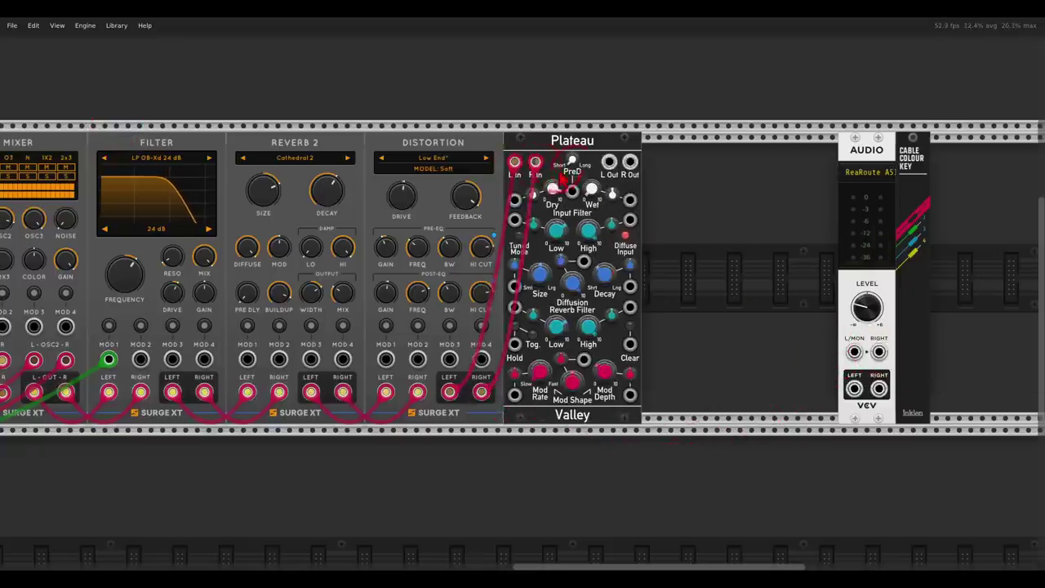
mouse_move(609, 162)
mouse_down()
mouse_move(854, 352)
mouse_move(629, 161)
mouse_up()
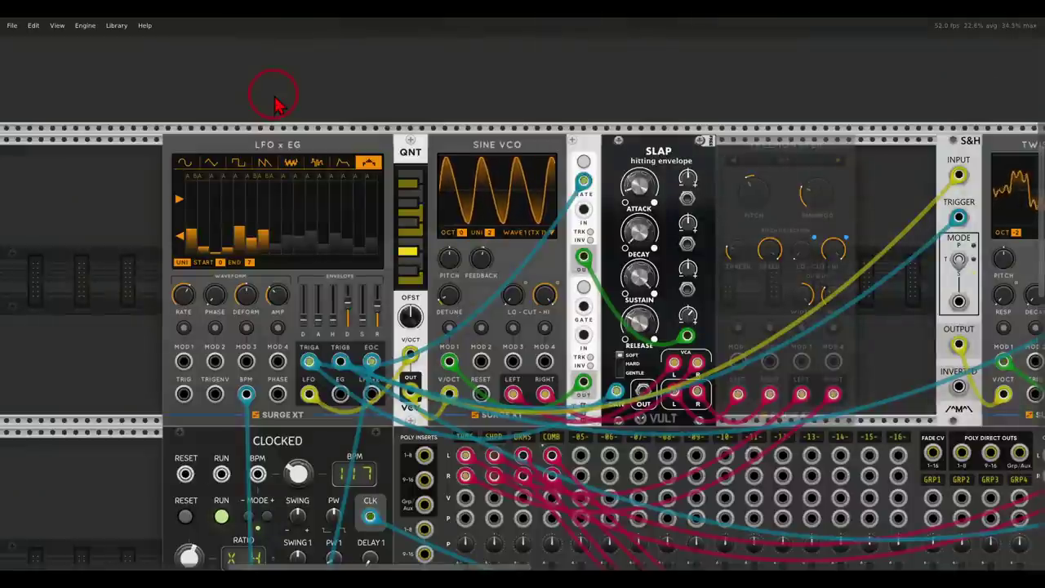
mouse_move(294, 123)
mouse_down()
mouse_move(247, 124)
mouse_move(241, 147)
mouse_move(265, 183)
mouse_move(319, 189)
mouse_move(327, 151)
mouse_move(315, 137)
mouse_move(342, 122)
mouse_move(445, 129)
mouse_up()
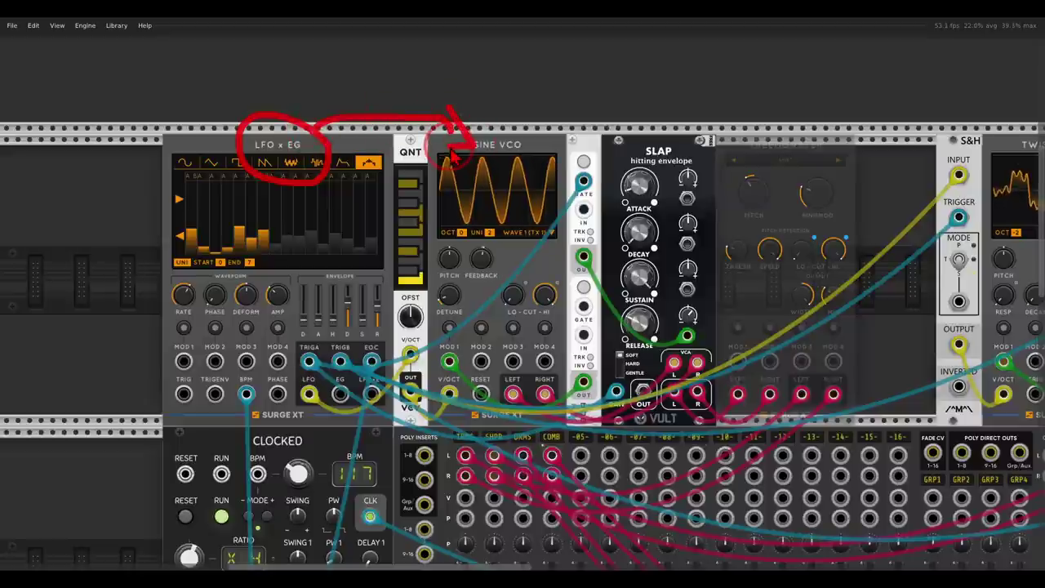
mouse_move(653, 150)
mouse_down()
mouse_move(619, 186)
mouse_move(713, 194)
mouse_move(706, 144)
mouse_move(658, 140)
mouse_up()
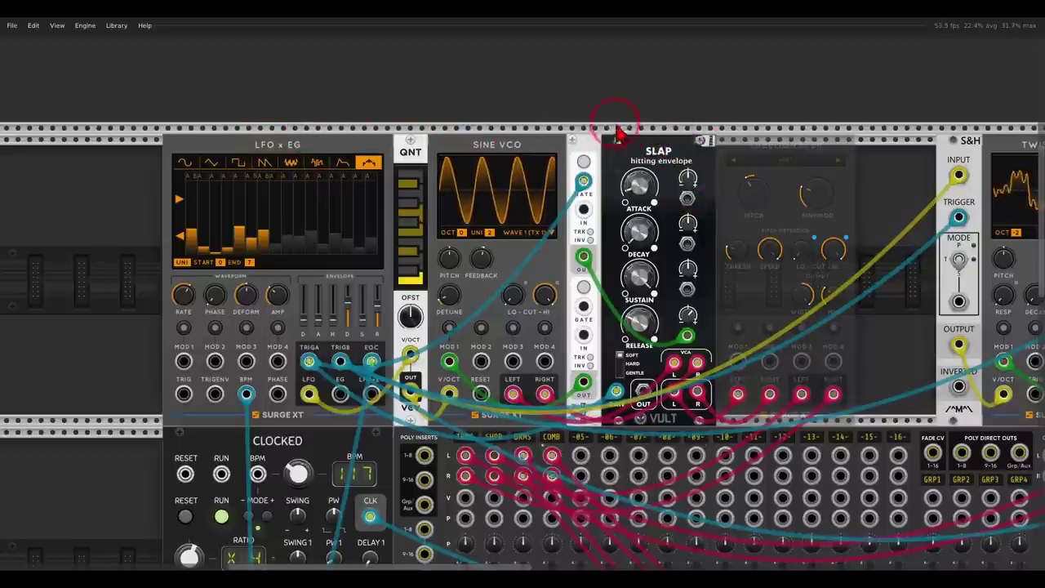
Step: Unmute the MixMaster's first channel and adjust the Sine VCO's feedback to about 33.43 %
scroll(571, 188, down, 6)
click(465, 513)
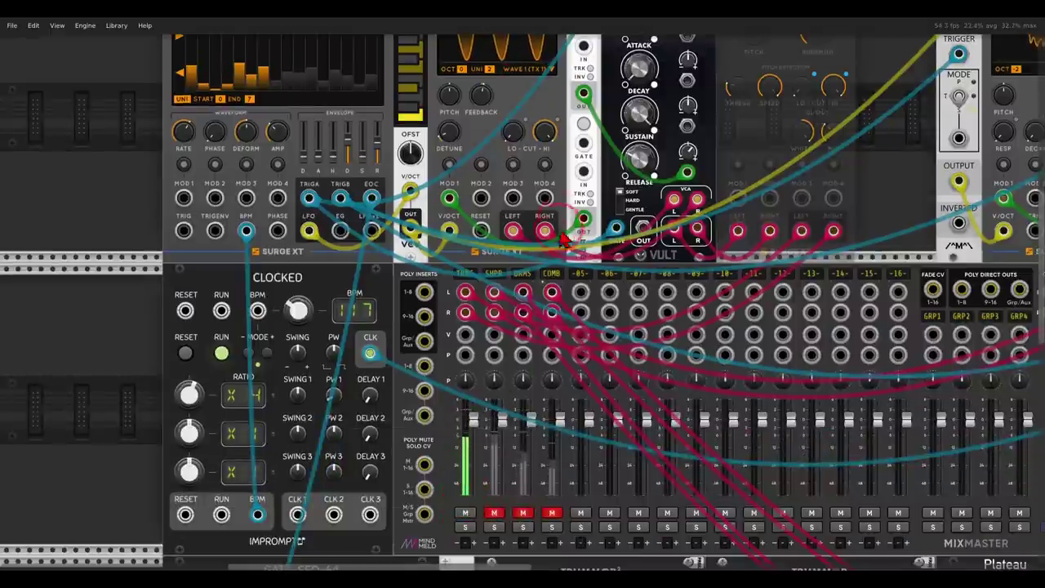
scroll(489, 343, up, 5)
mouse_move(490, 287)
mouse_down()
mouse_move(500, 315)
mouse_move(467, 287)
mouse_move(481, 278)
mouse_up()
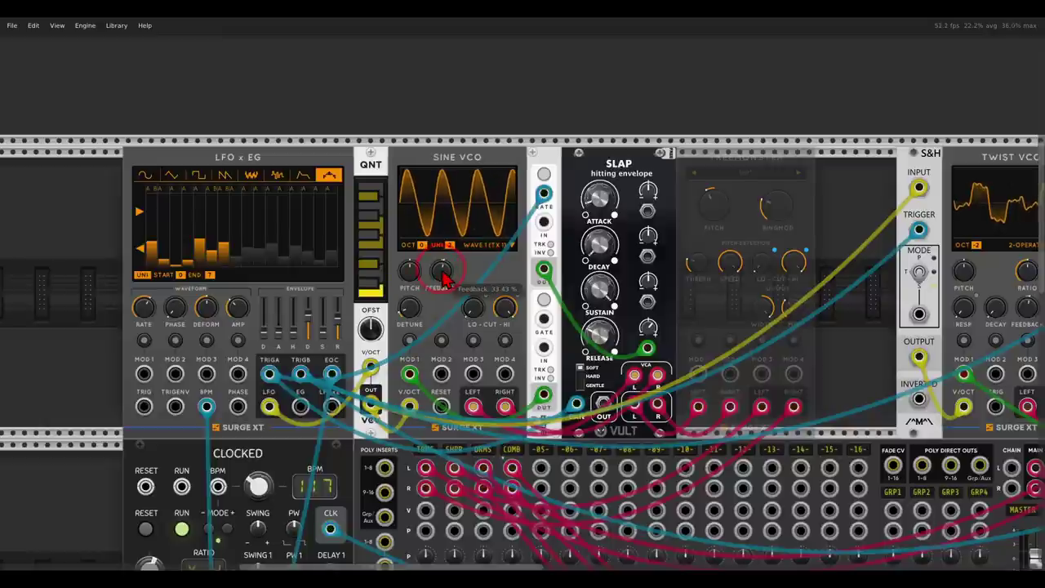
drag(503, 271, 393, 267)
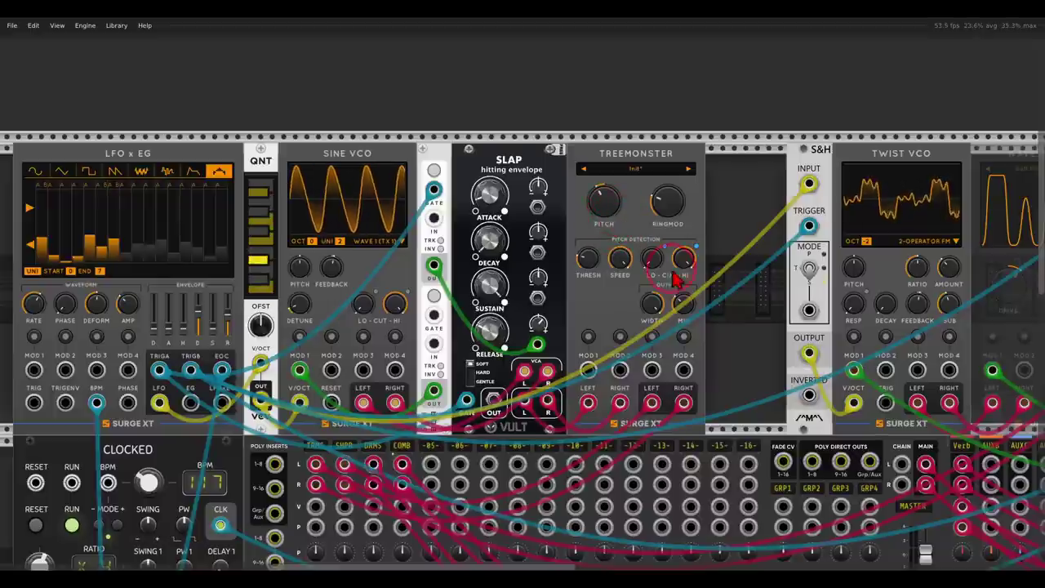
Step: Reset the Treemonster's pitch and ring modulation to their defaults and try raising ring modulation to just over half
double_click(594, 213)
double_click(676, 208)
drag(640, 234, 602, 232)
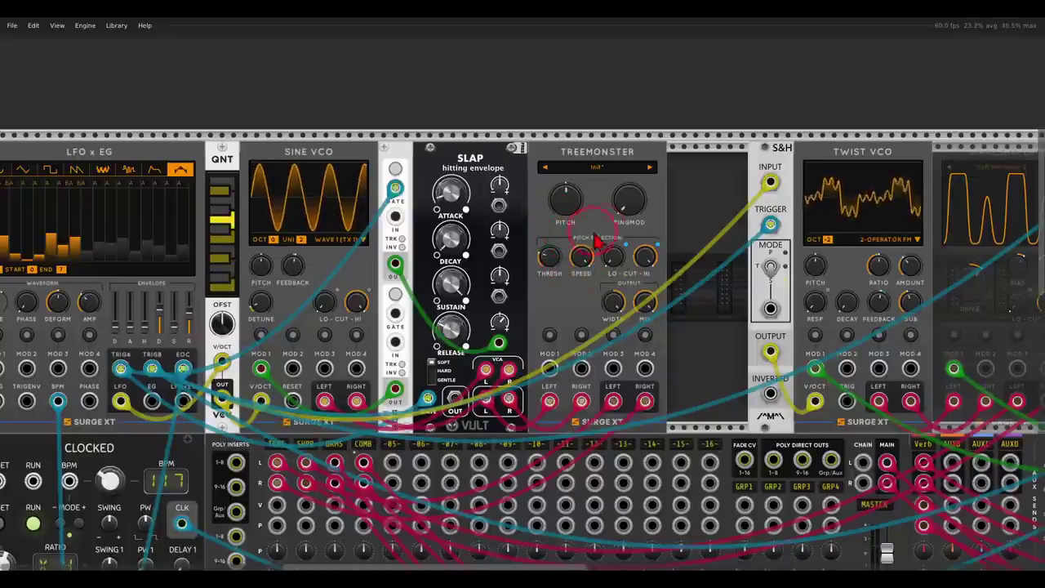
drag(629, 200, 583, 117)
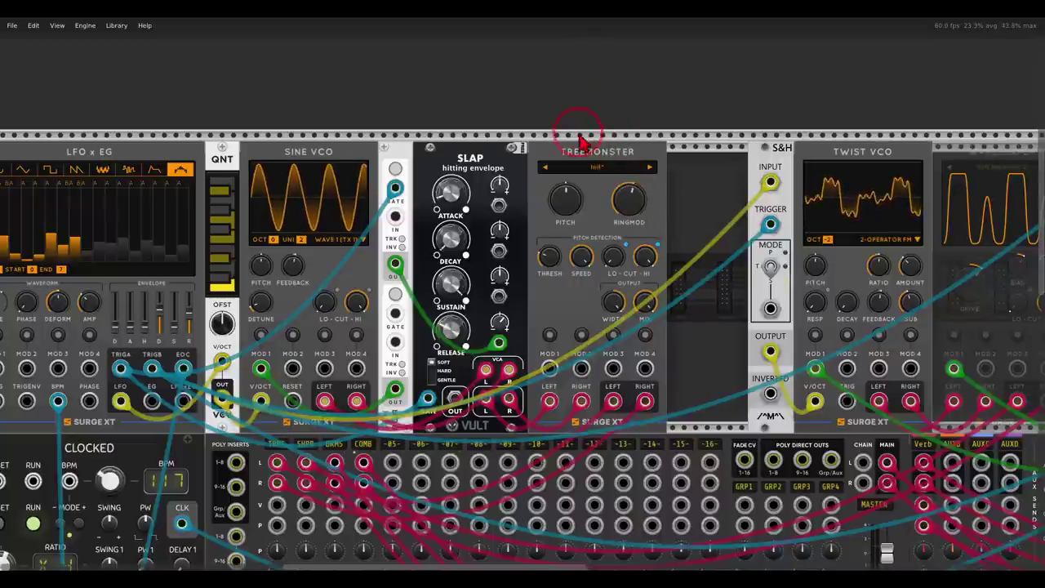
Step: Set the Treemonster's pitch to -12 semitones
drag(572, 210, 583, 258)
right_click(583, 198)
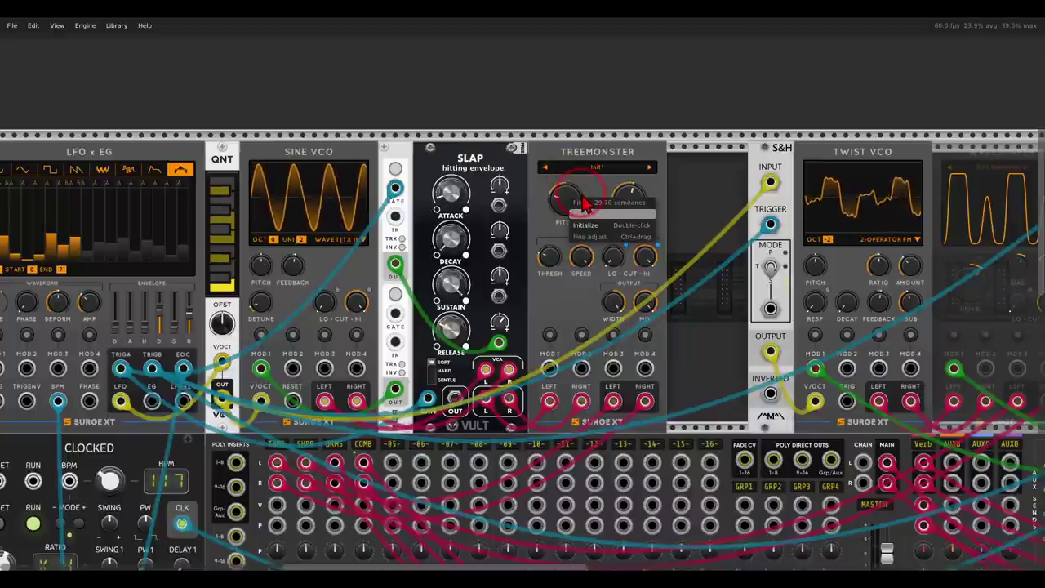
text(-12)
key(Return)
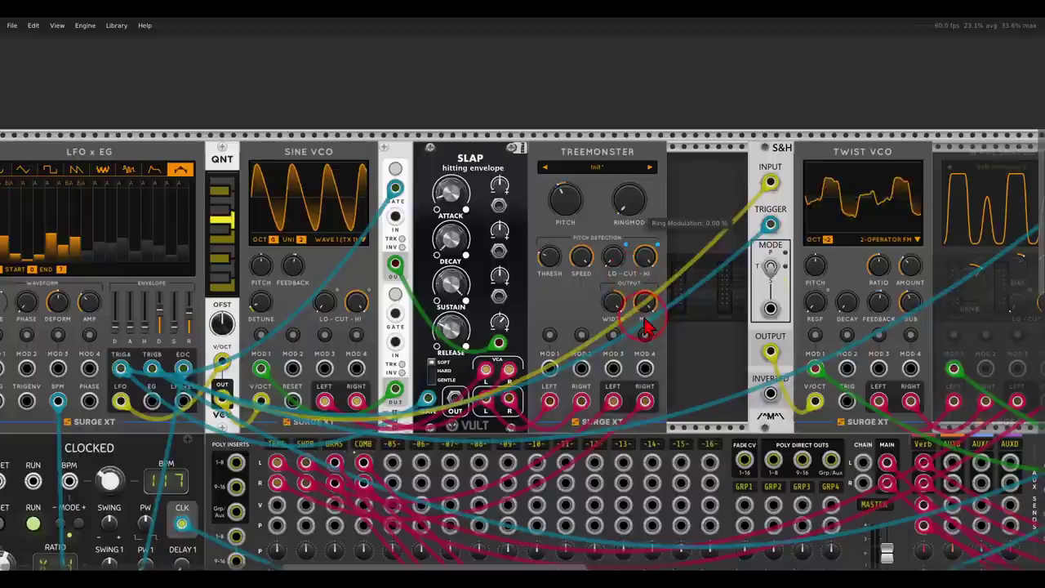
Step: Vary the Treemonster's ring modulation, mix and pitch detection speed to compare dry and processed sound, leaving ring modulation well above half
drag(614, 218, 604, 167)
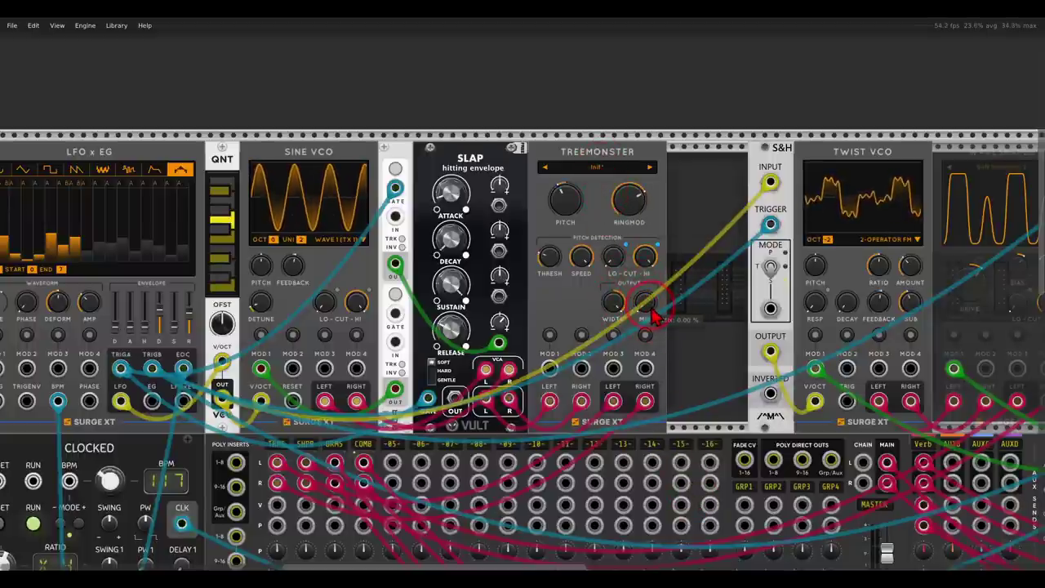
drag(653, 313, 653, 313)
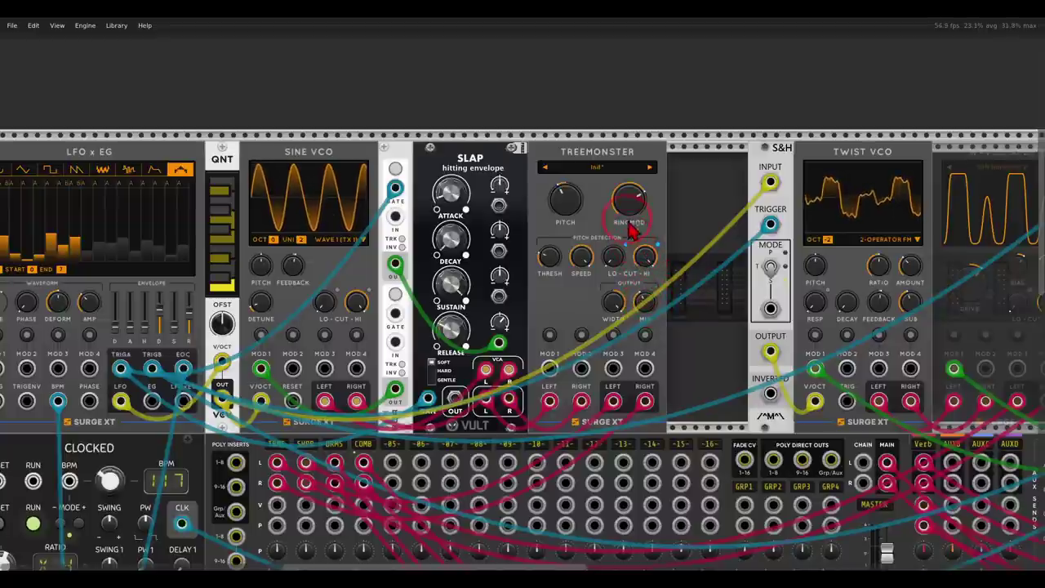
drag(629, 192, 650, 324)
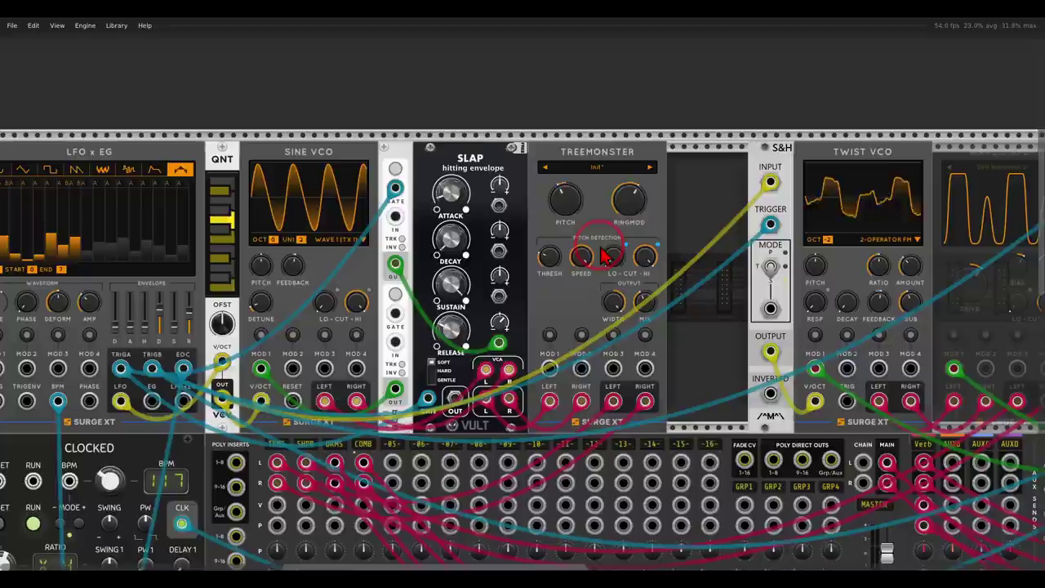
drag(633, 205, 615, 143)
drag(627, 208, 629, 203)
mouse_move(581, 256)
mouse_down()
mouse_move(609, 383)
mouse_move(579, 254)
mouse_up()
Step: Look through the engines available in the Twist VCO without changing the selected one
scroll(466, 312, down, 2)
scroll(467, 312, down, 3)
drag(739, 187, 313, 349)
click(408, 189)
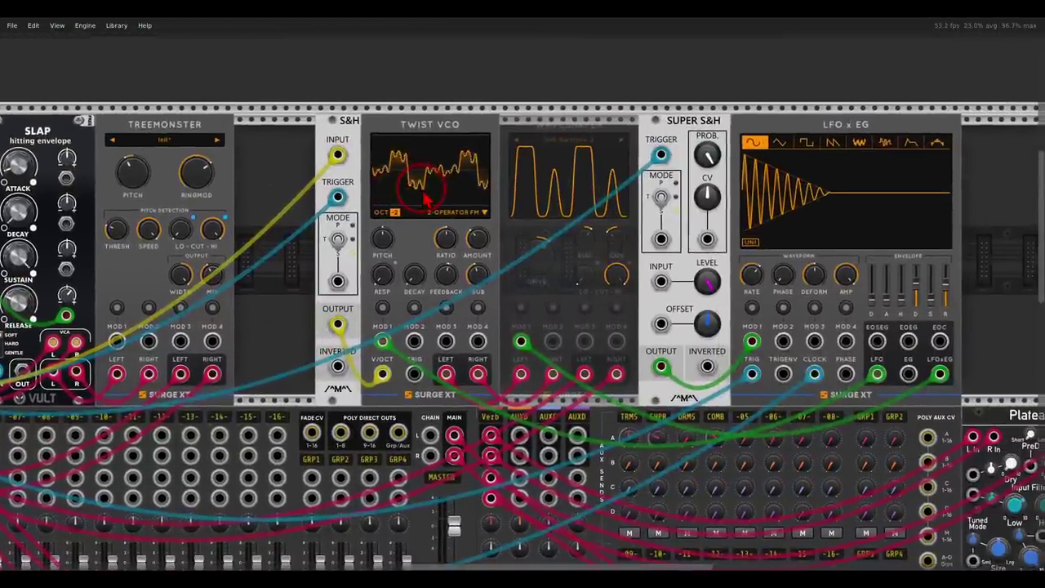
click(451, 214)
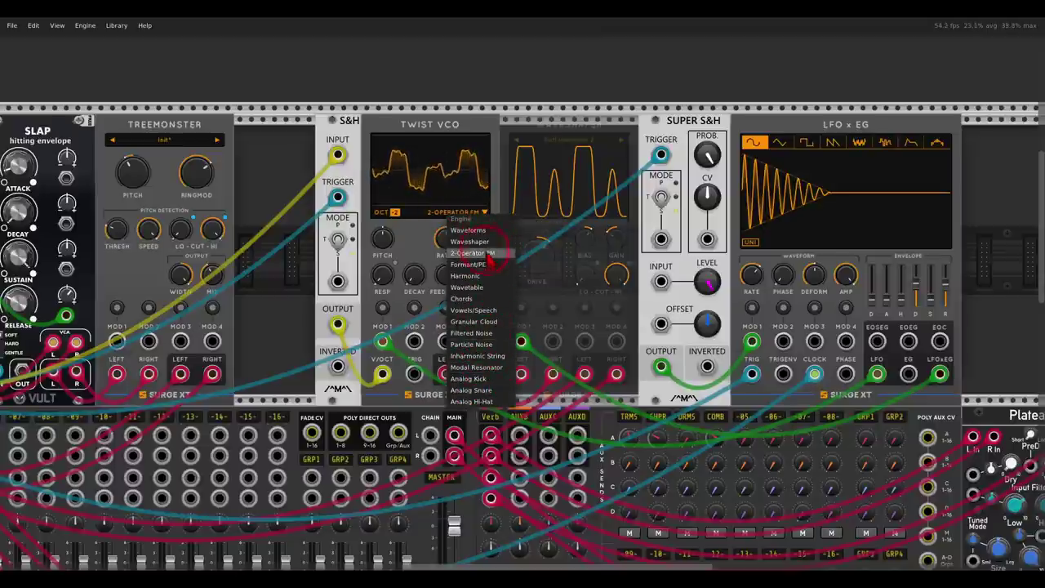
click(418, 239)
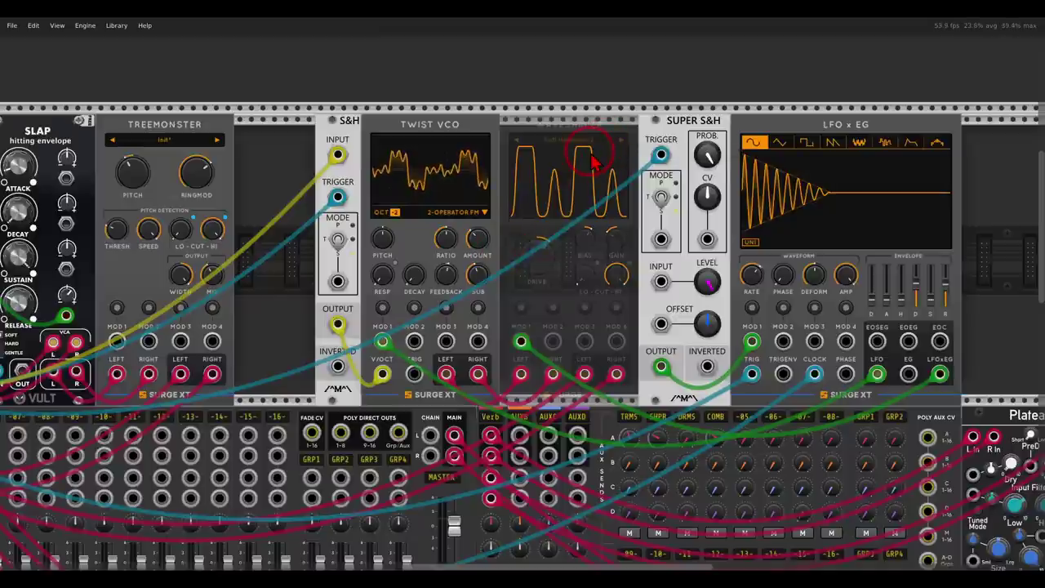
Step: Take the Waveshaper out of bypass and set its type to the Soft Single Fold wavefolder
key(ctrl+e)
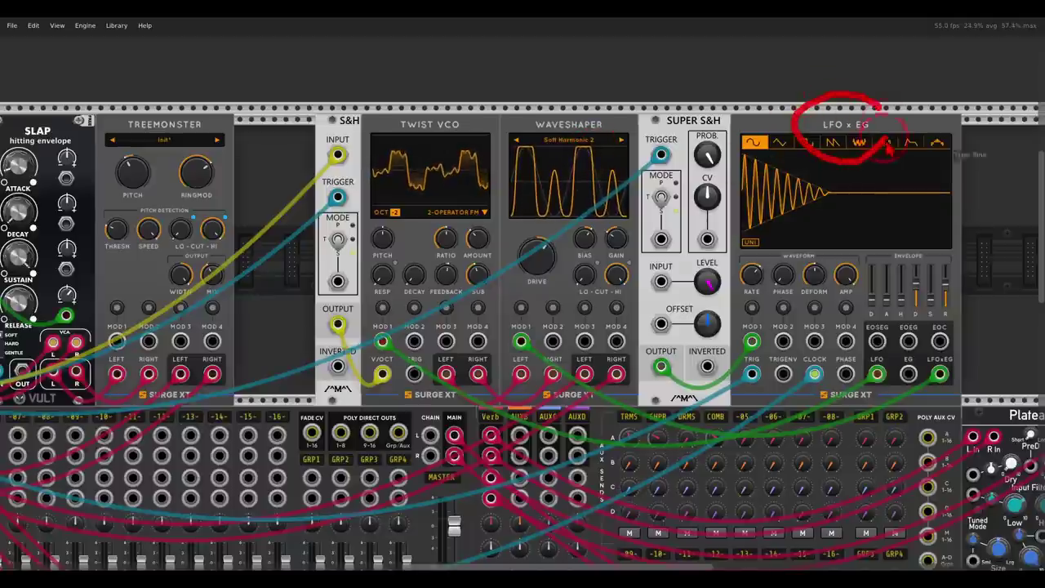
click(571, 147)
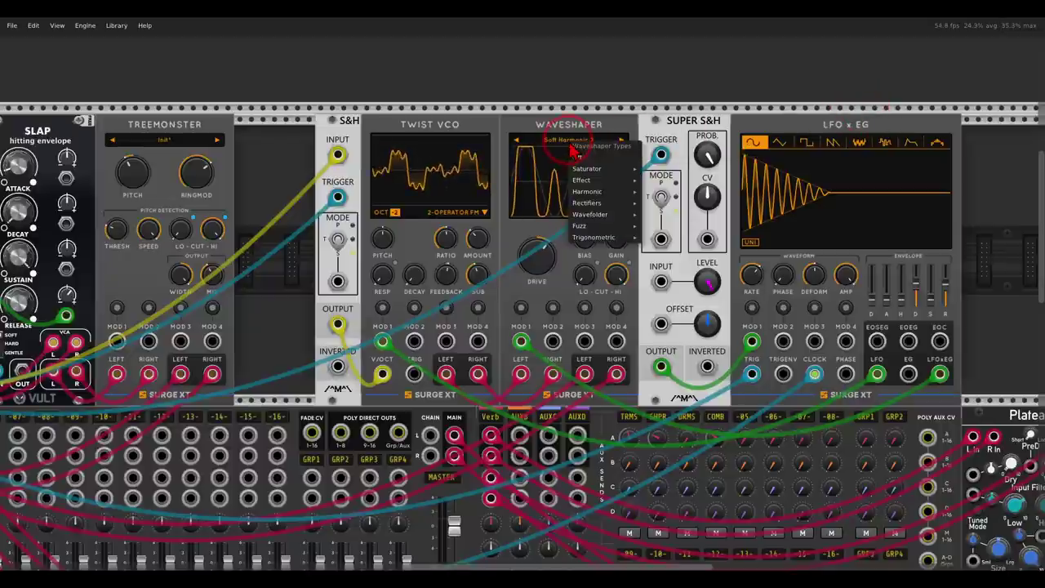
mouse_move(606, 193)
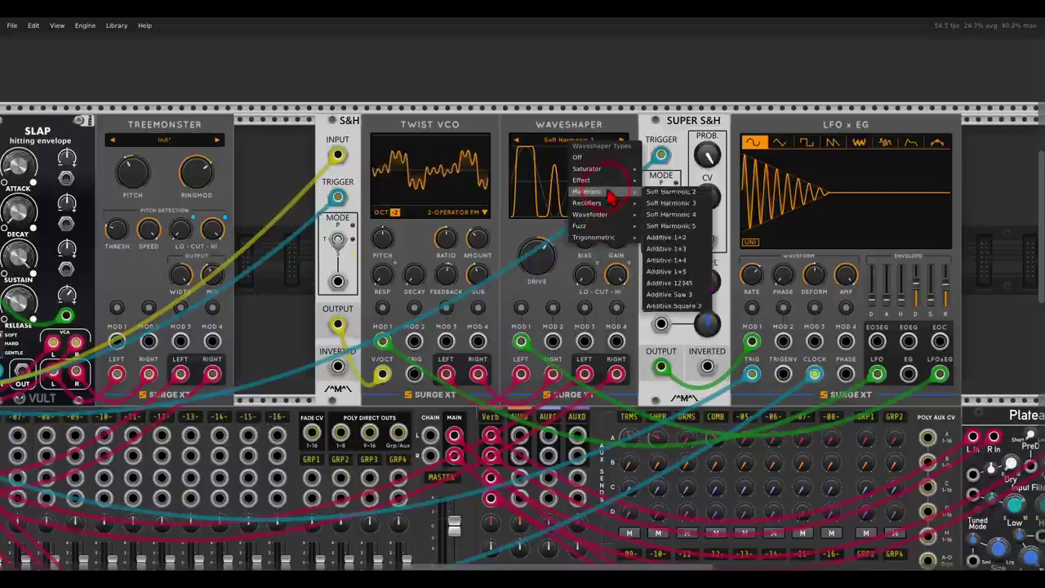
mouse_move(608, 227)
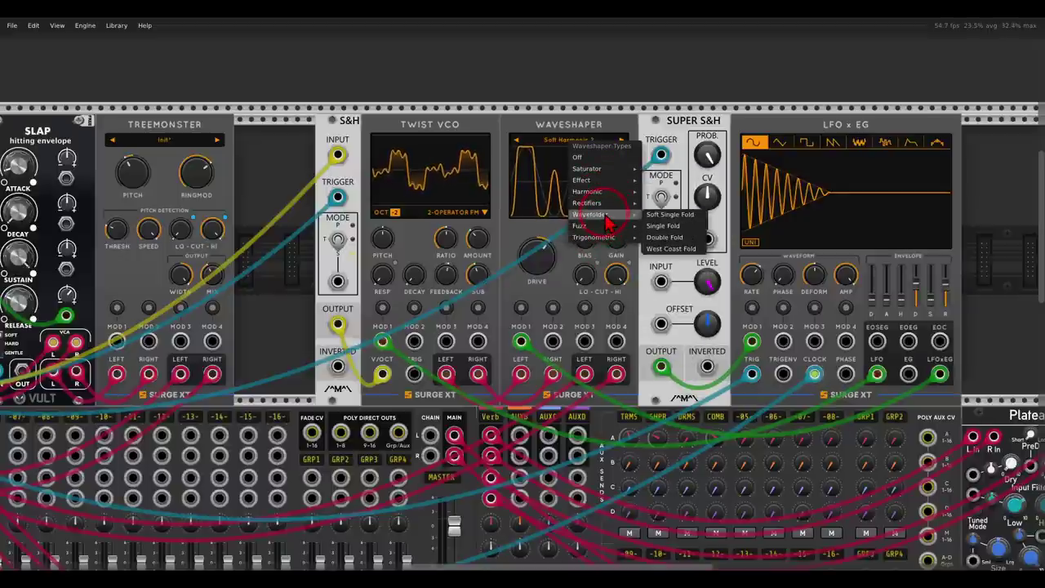
click(663, 215)
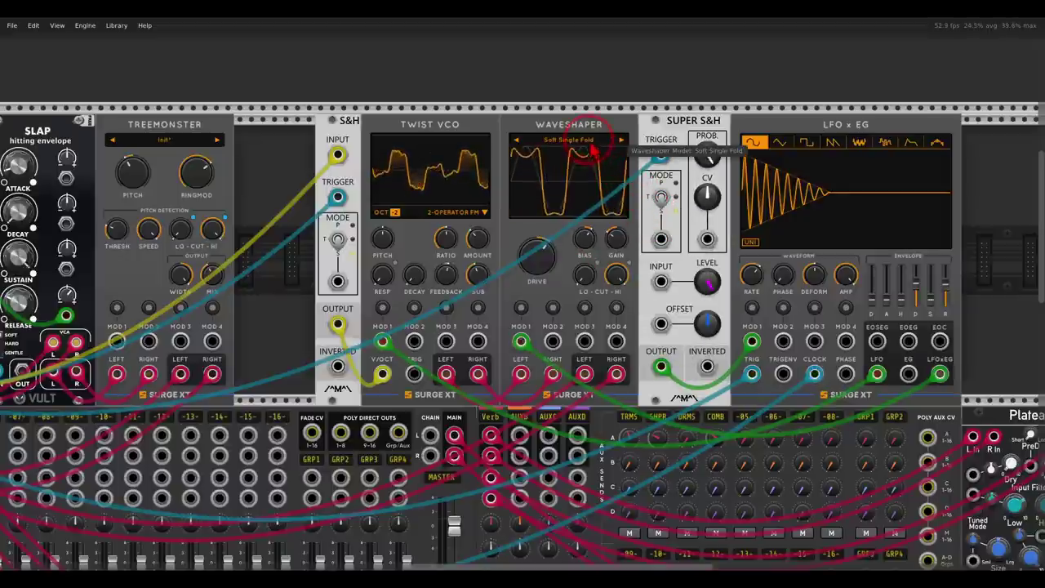
Step: Try the Waveshaper's West Coast Fold type followed by its Fuzz type
click(593, 144)
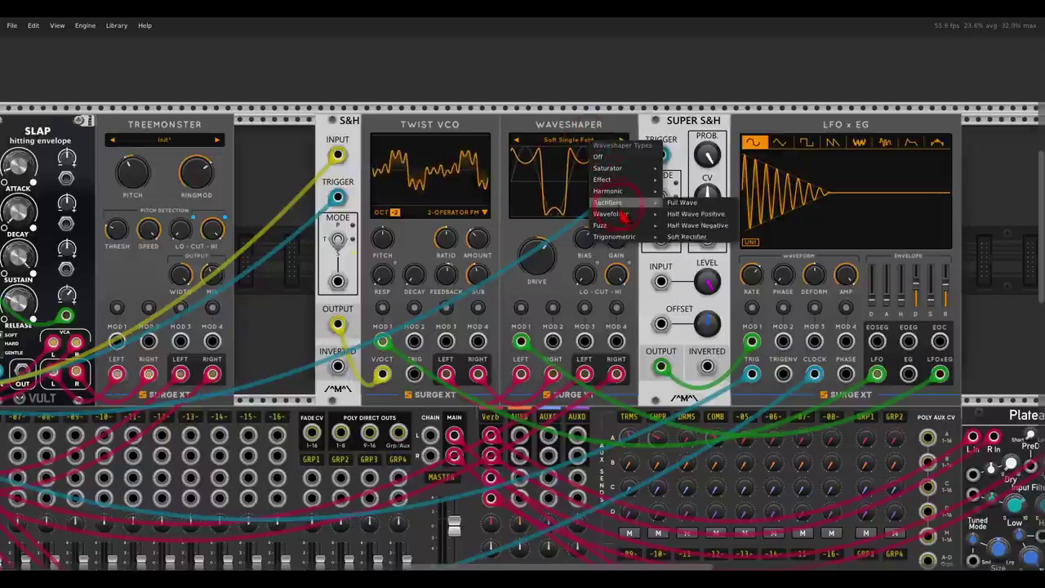
mouse_move(622, 218)
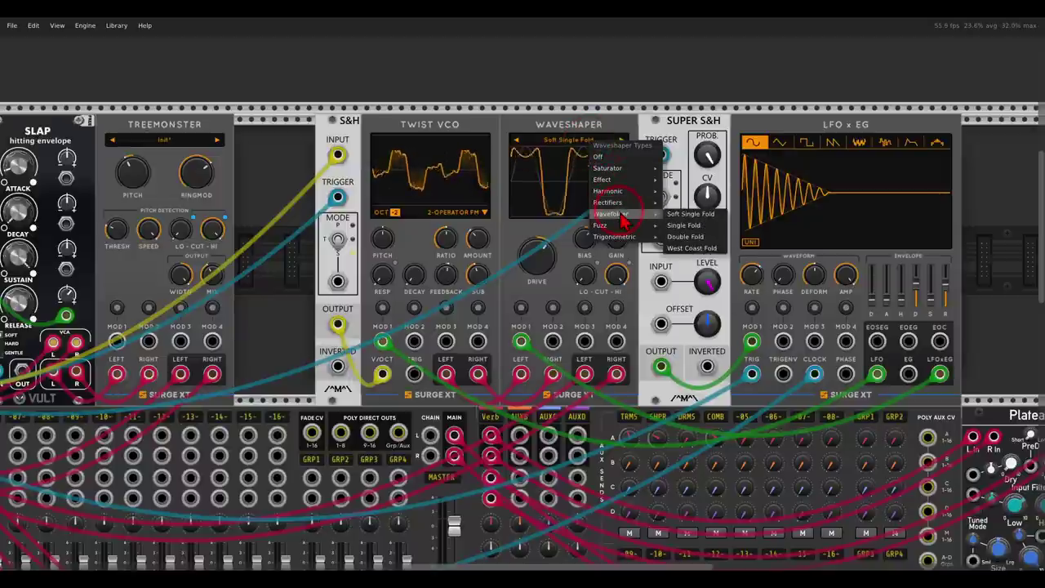
click(685, 248)
click(588, 140)
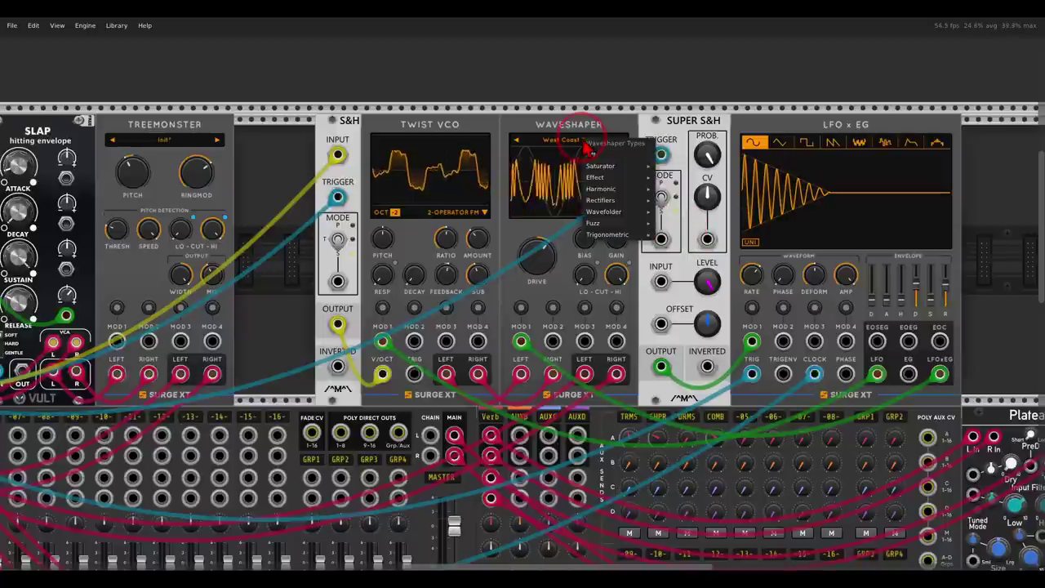
mouse_move(608, 224)
click(667, 224)
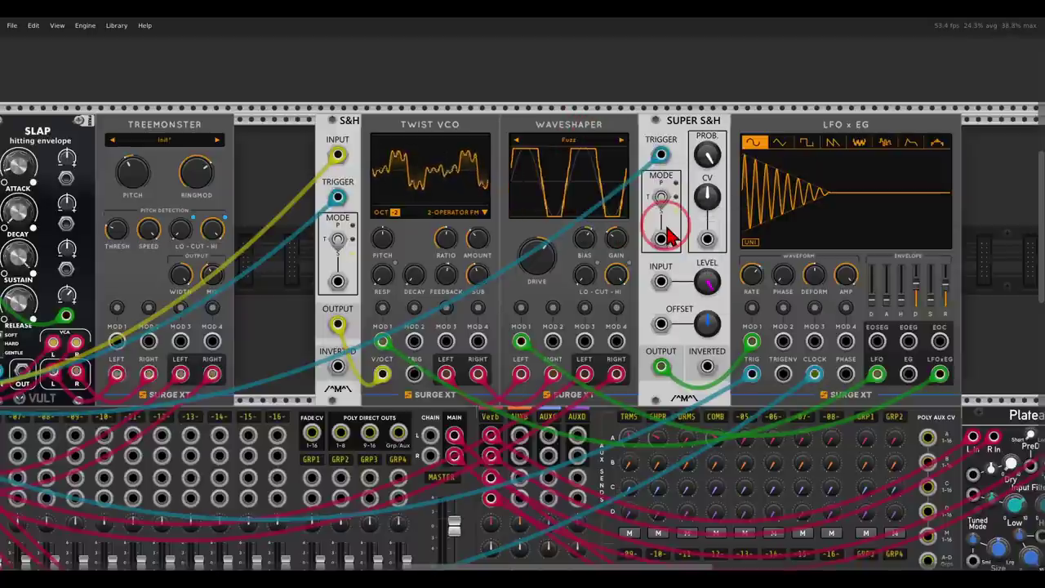
Step: Set the Waveshaper's type to the OJD saturator and its drive to about 7.4 dB
click(586, 142)
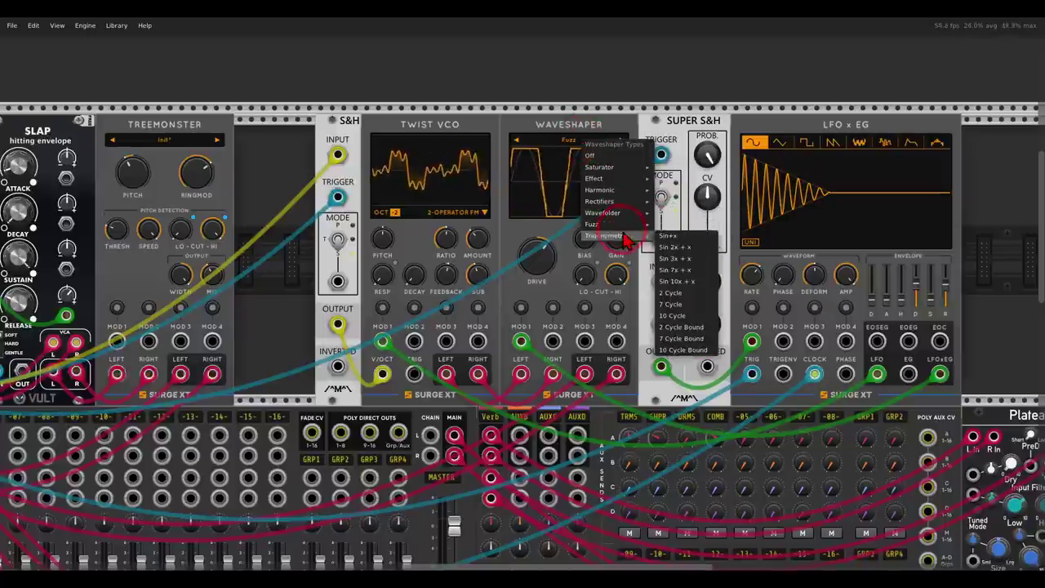
mouse_move(627, 184)
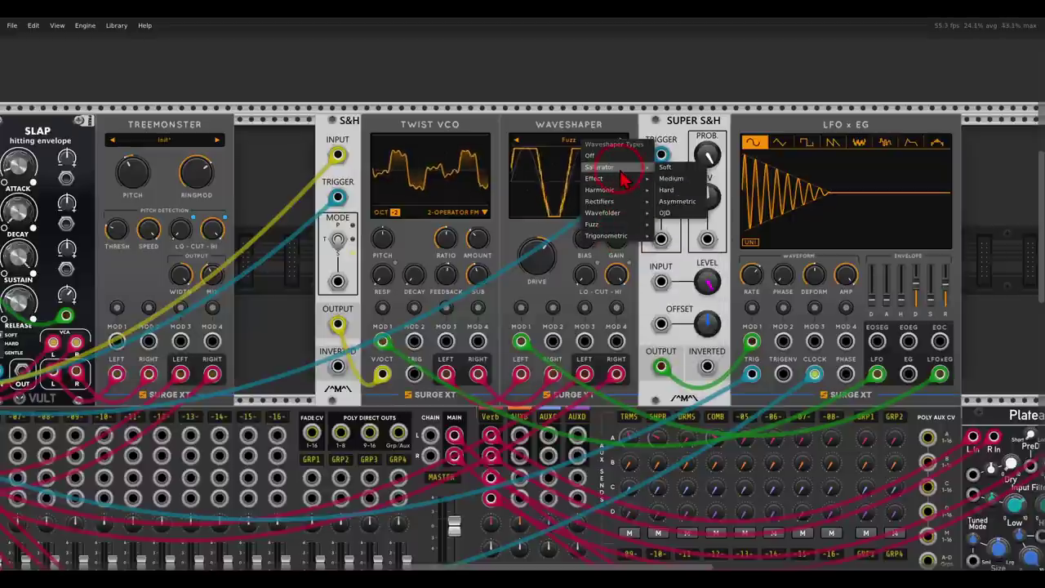
click(665, 212)
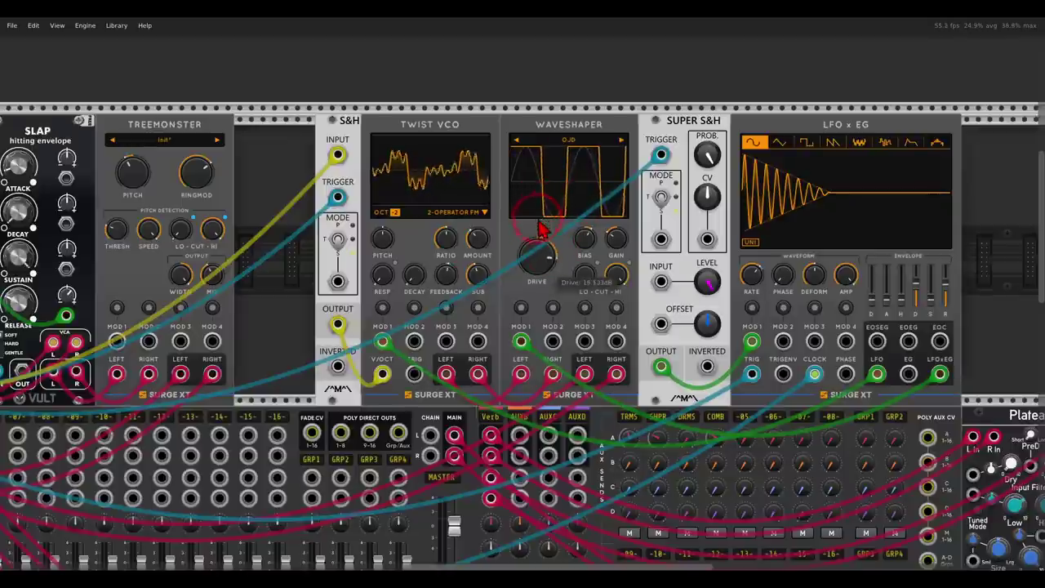
drag(552, 281, 569, 316)
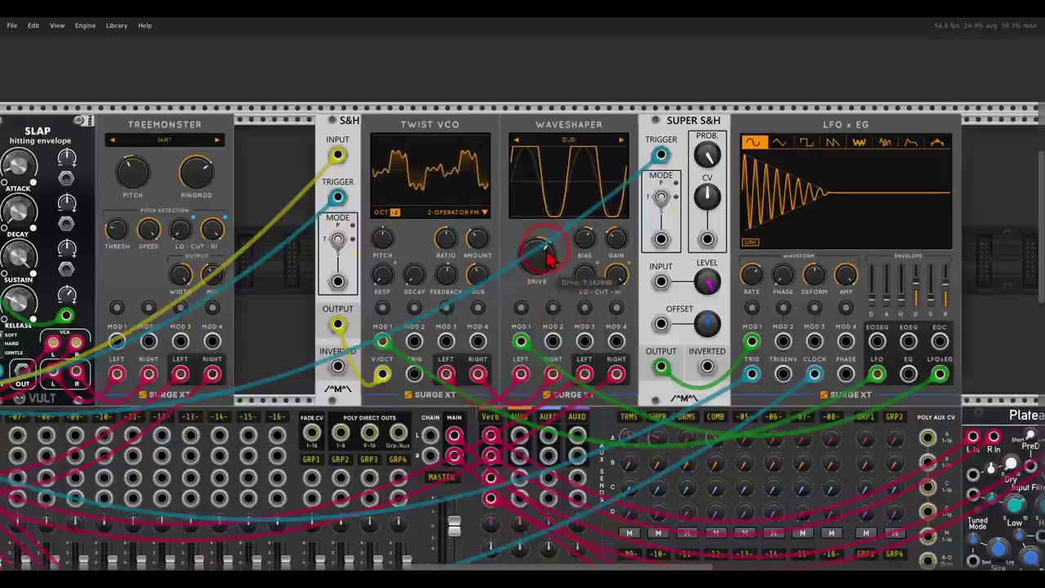
Step: Bypass the Waveshaper briefly and enable it again to compare the sound
key(ctrl+e)
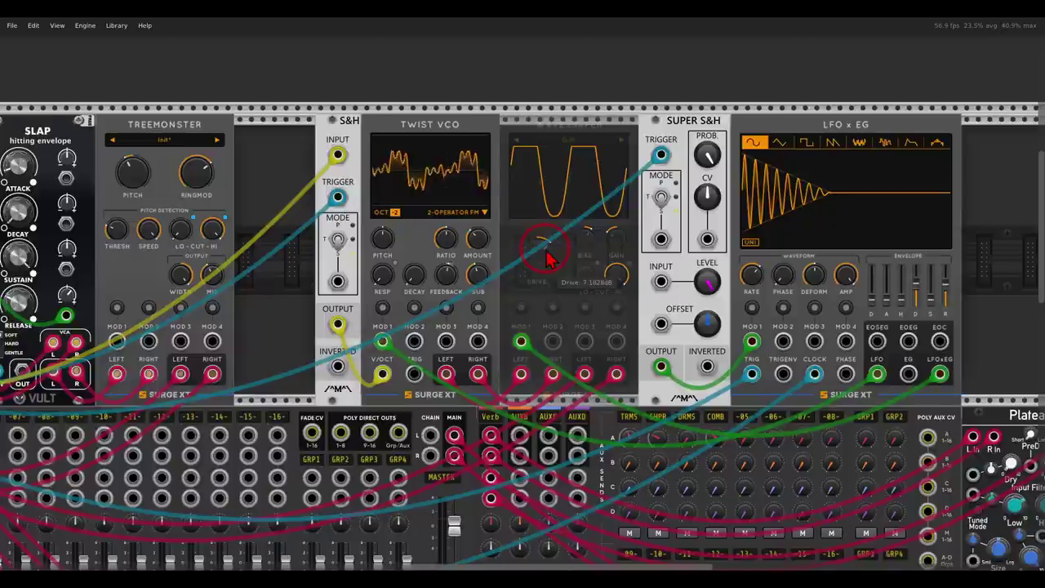
key(ctrl+e)
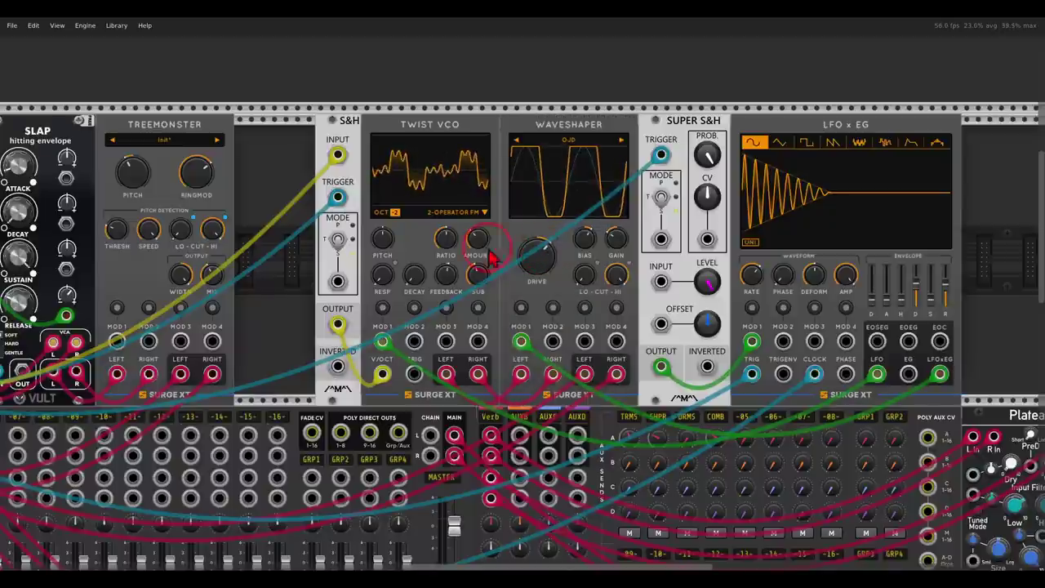
Step: Unmute the TRMS channel in the MixMaster so that it plays together with SHPR
scroll(515, 255, down, 5)
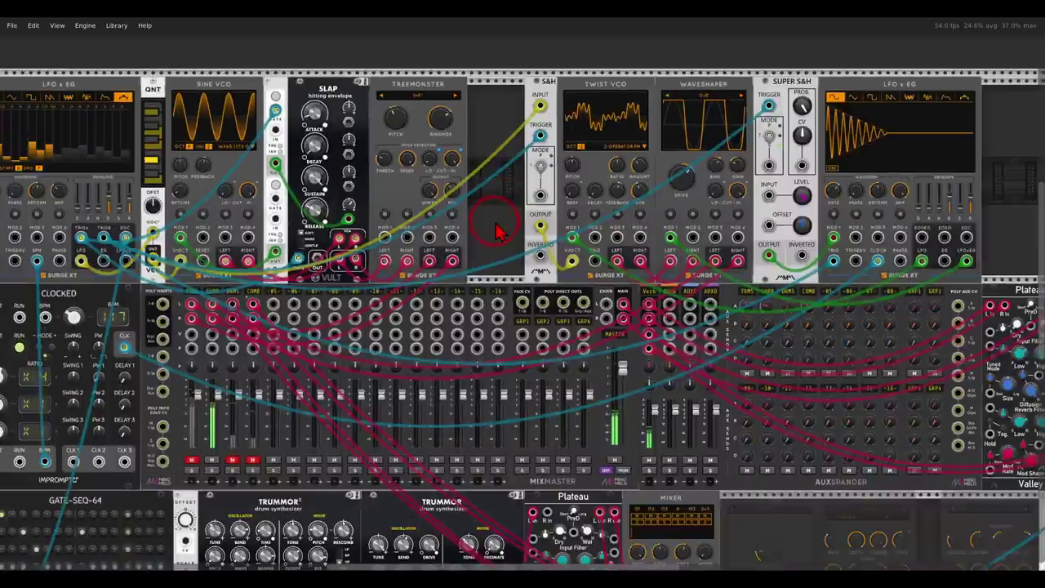
scroll(498, 230, up, 4)
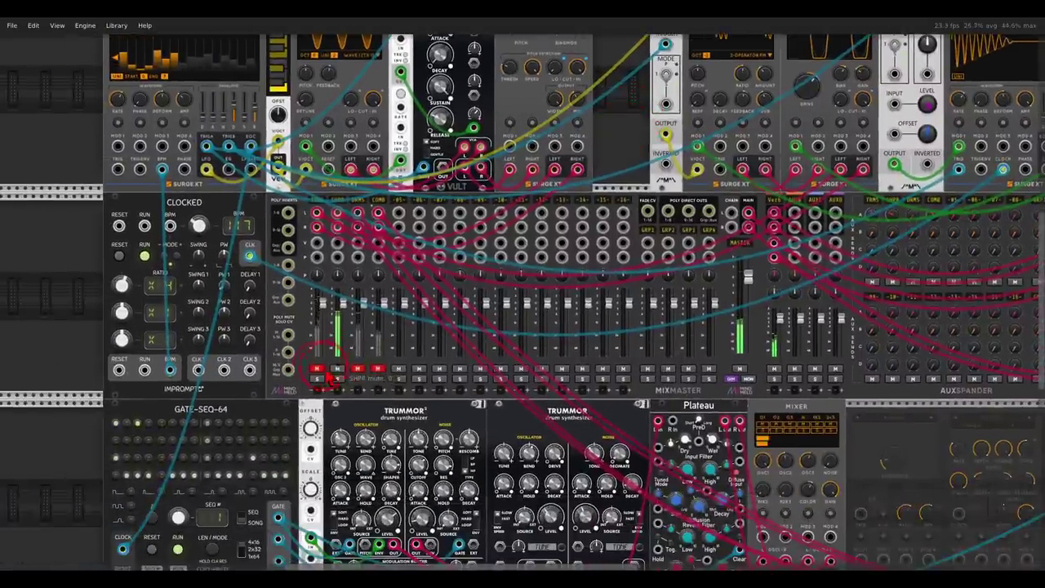
click(318, 369)
drag(602, 160, 600, 163)
scroll(600, 171, up, 2)
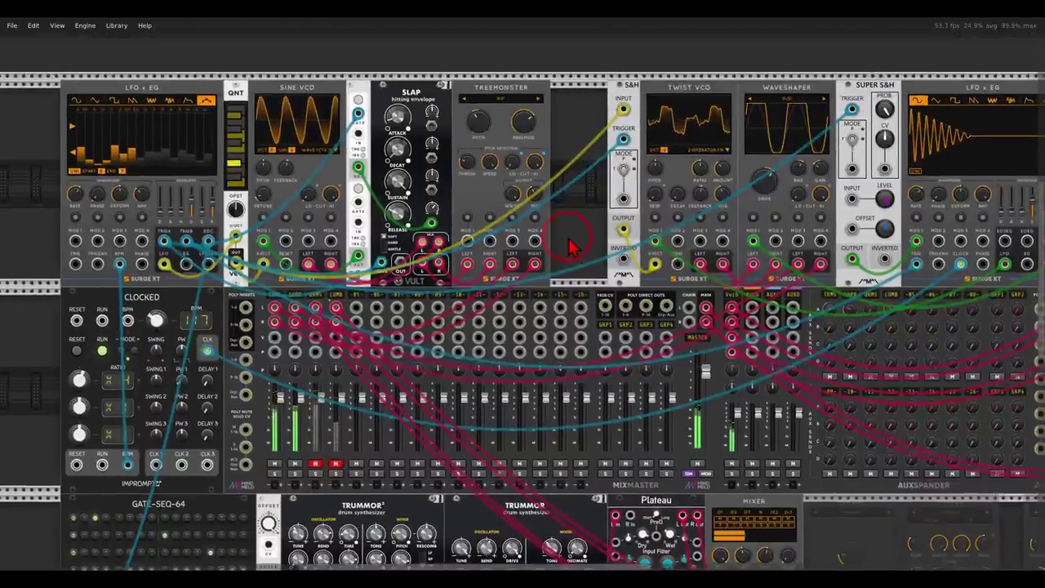
Step: Mute the SHPR and TRMS channels in the MixMaster and solo the DRMS channel
scroll(572, 245, down, 3)
click(317, 334)
click(295, 334)
click(334, 333)
click(334, 344)
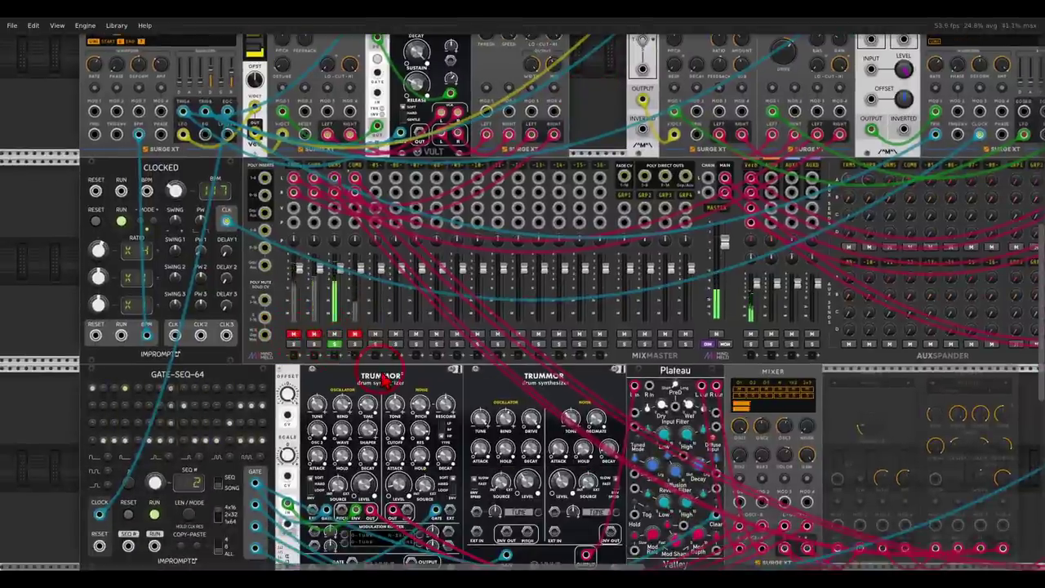
scroll(381, 379, down, 2)
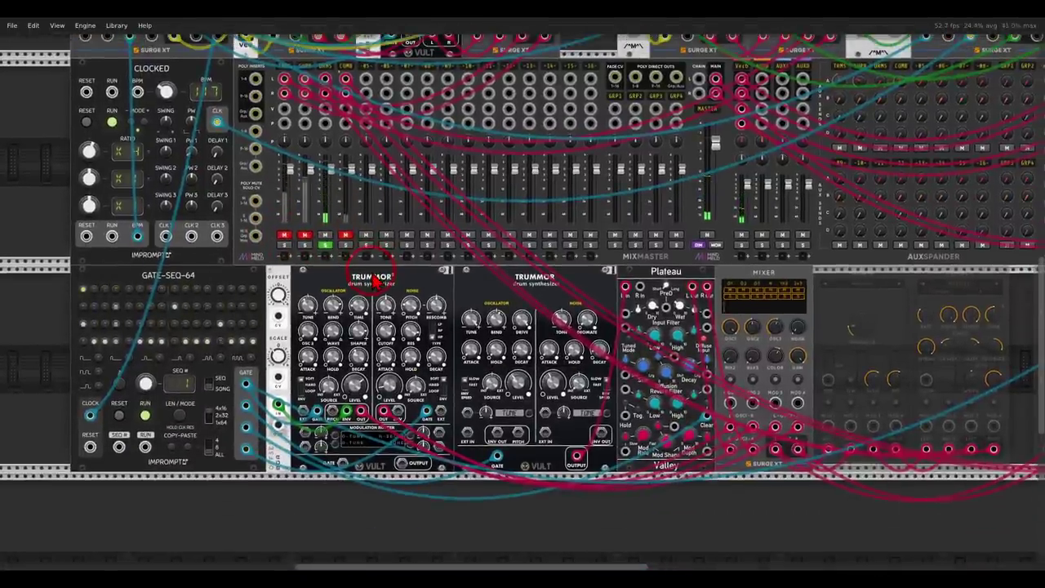
mouse_move(204, 249)
mouse_down()
mouse_move(201, 300)
mouse_move(207, 245)
mouse_up()
mouse_move(197, 235)
mouse_down()
mouse_move(320, 284)
mouse_move(293, 293)
mouse_up()
mouse_move(577, 255)
mouse_down()
mouse_move(523, 250)
mouse_move(622, 283)
mouse_move(630, 275)
mouse_up()
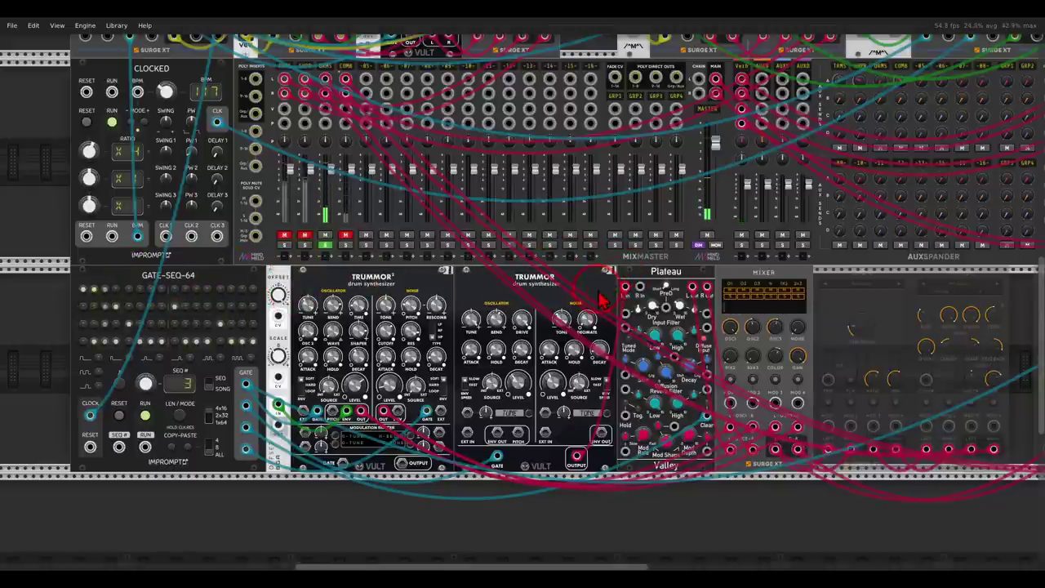
drag(600, 300, 594, 306)
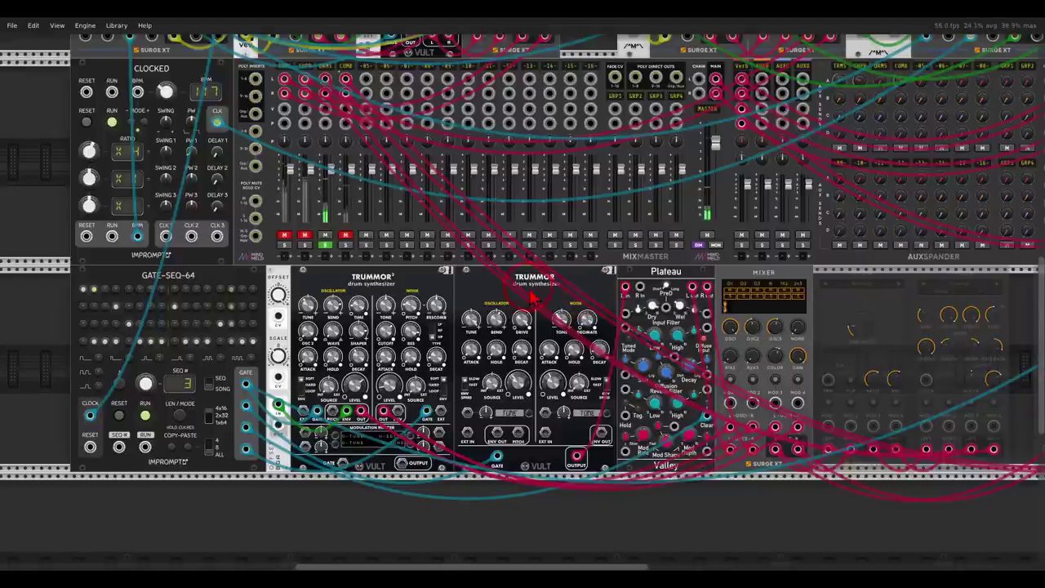
Step: Patch the OFFSET module's output into the MixMaster's SHPR level input and audition SHPR with the drums before muting it again
drag(278, 431, 304, 109)
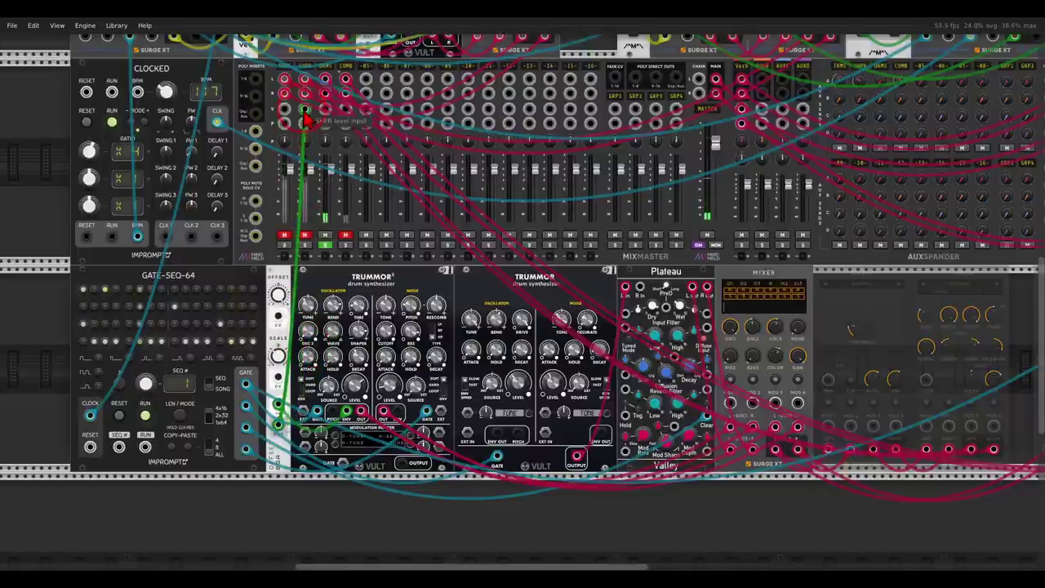
click(303, 236)
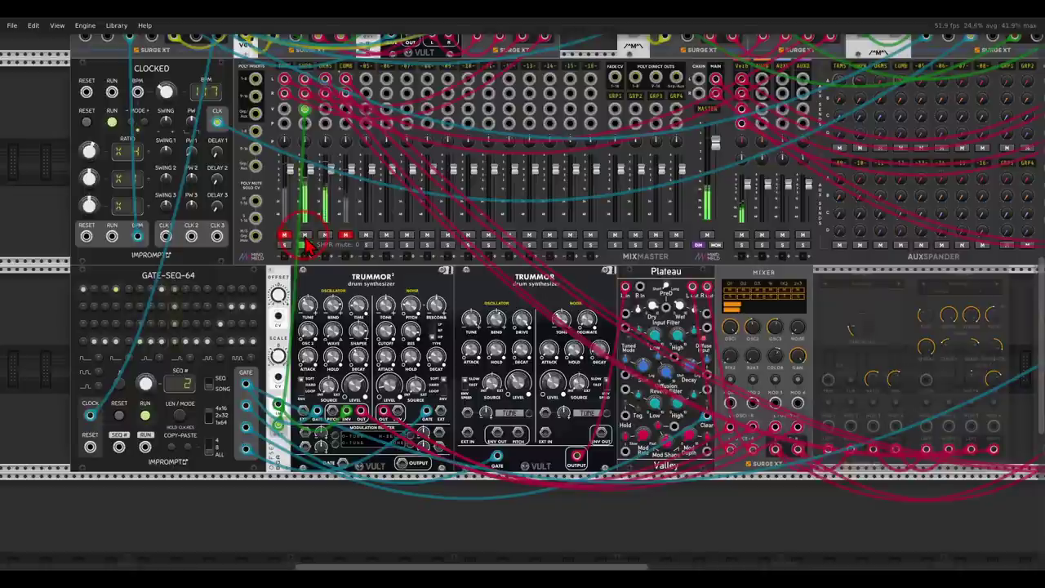
click(304, 237)
click(325, 245)
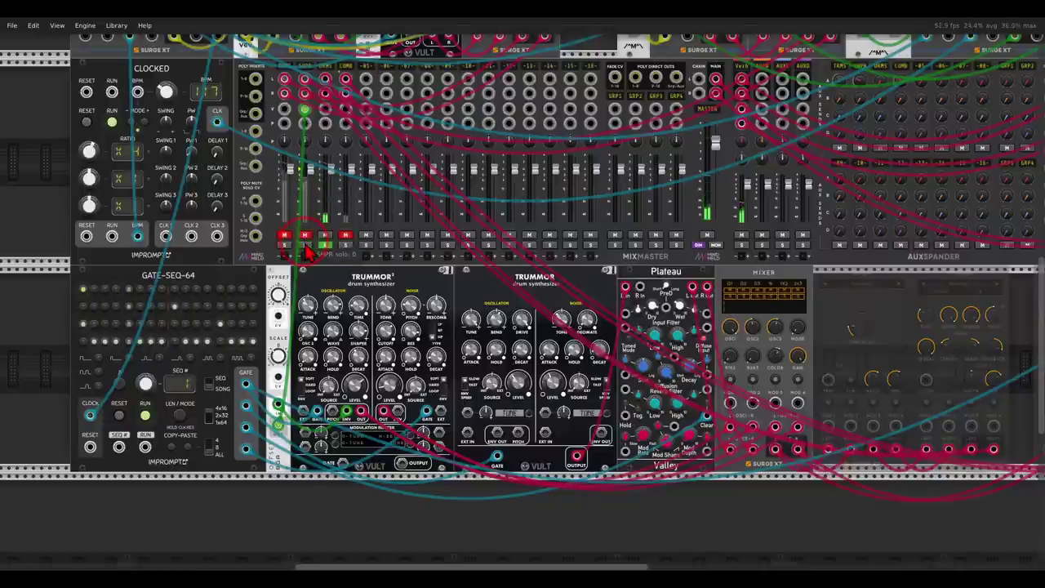
Step: Take the Chow module out of bypass and lower its threshold
drag(546, 299, 227, 230)
scroll(418, 272, up, 1)
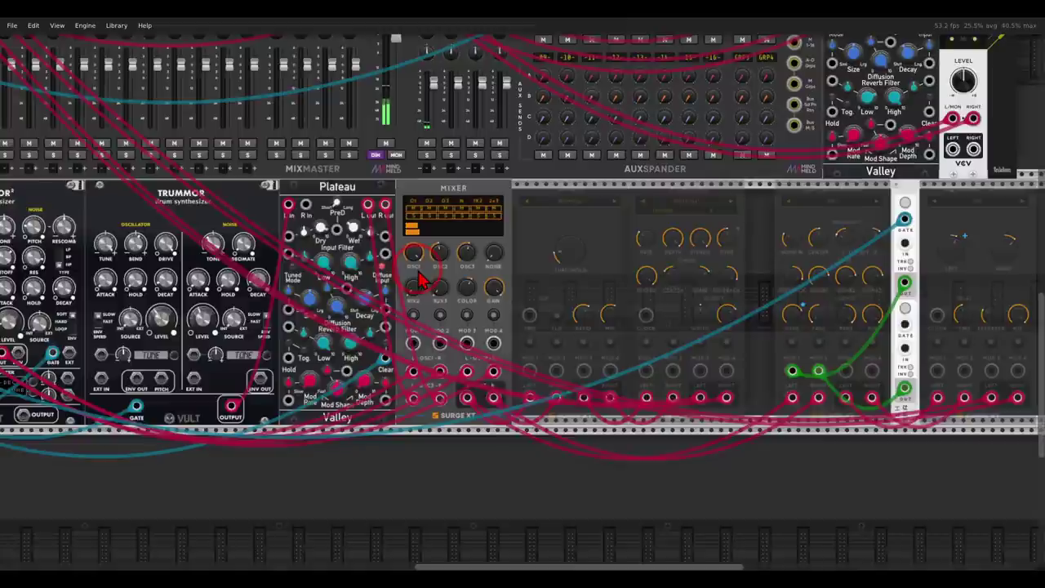
scroll(420, 277, up, 2)
click(575, 230)
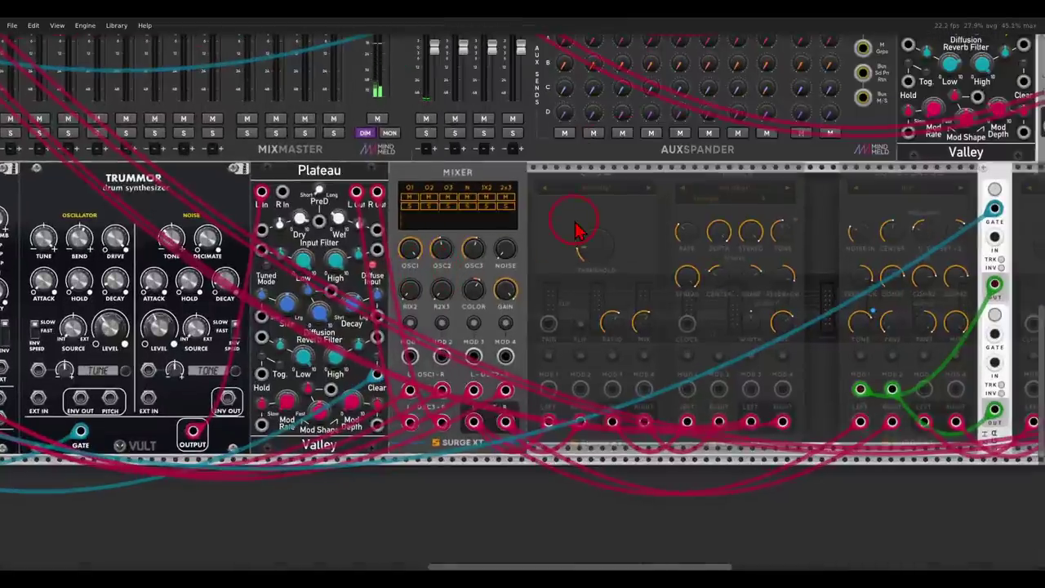
key(ctrl+e)
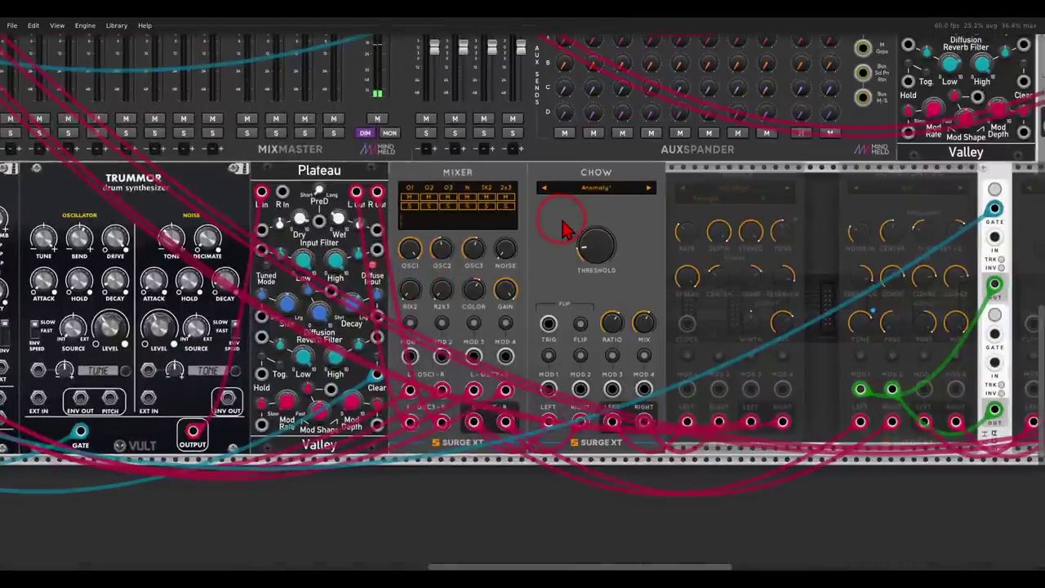
drag(595, 242, 581, 270)
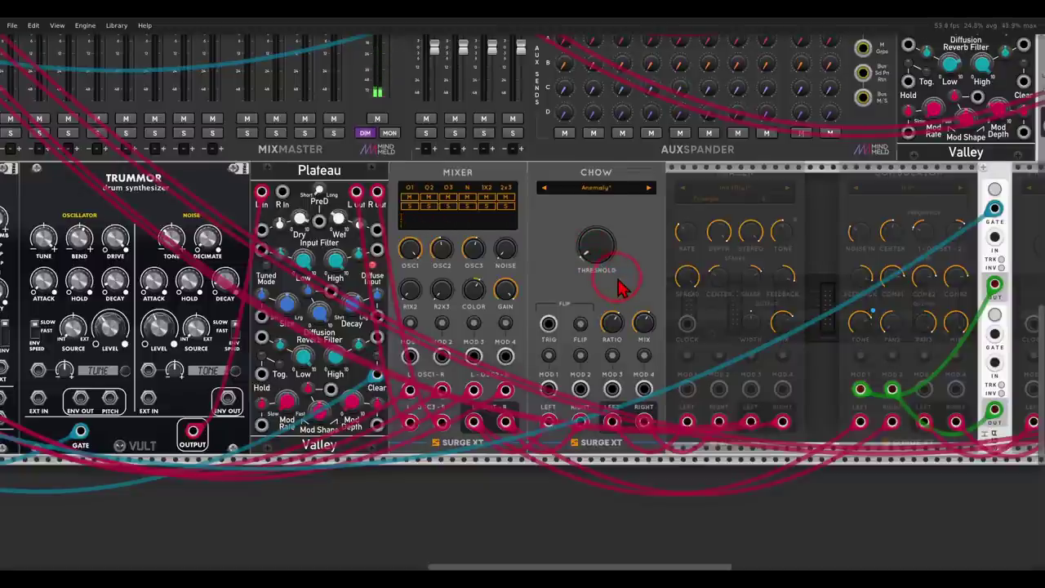
Step: Take the Phaser that follows the Chow module out of bypass
scroll(570, 282, right, 3)
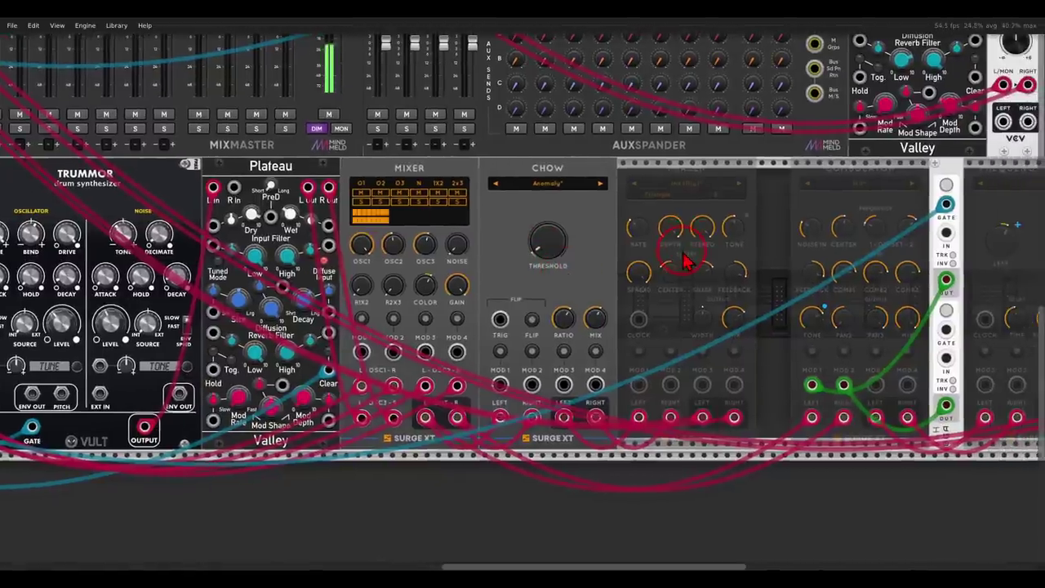
key(ctrl+e)
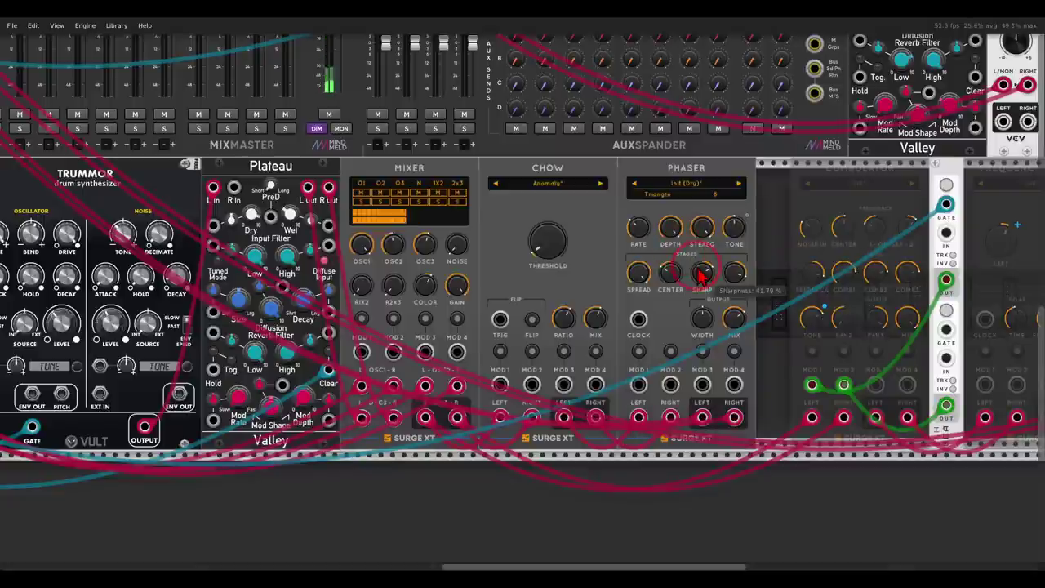
drag(735, 351, 745, 393)
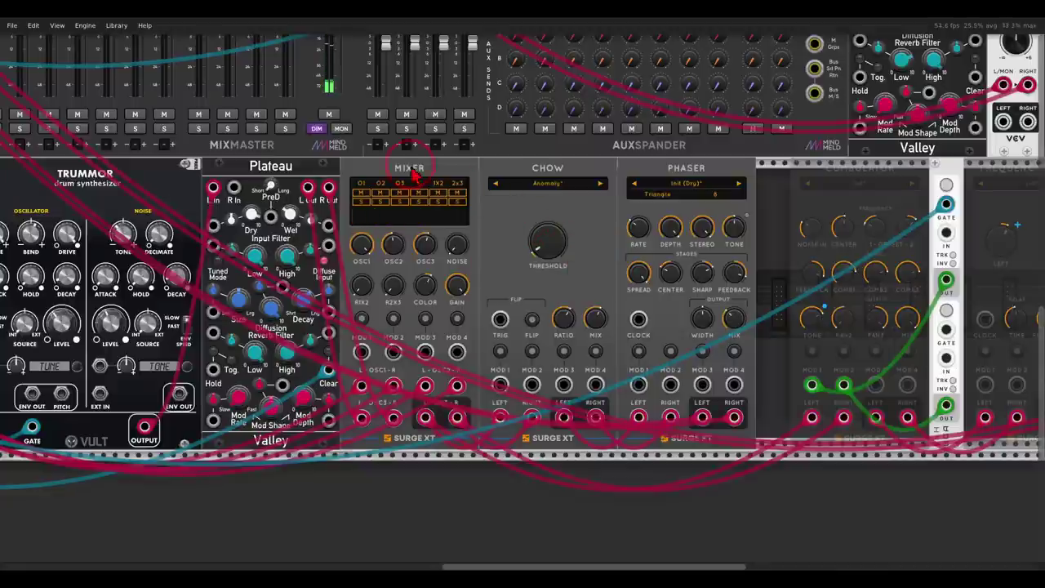
Step: Switch the MixMaster's solo from the DRMS channel to the COMB channel and unmute COMB
drag(507, 168, 581, 182)
scroll(583, 190, left, 10)
scroll(583, 189, up, 1)
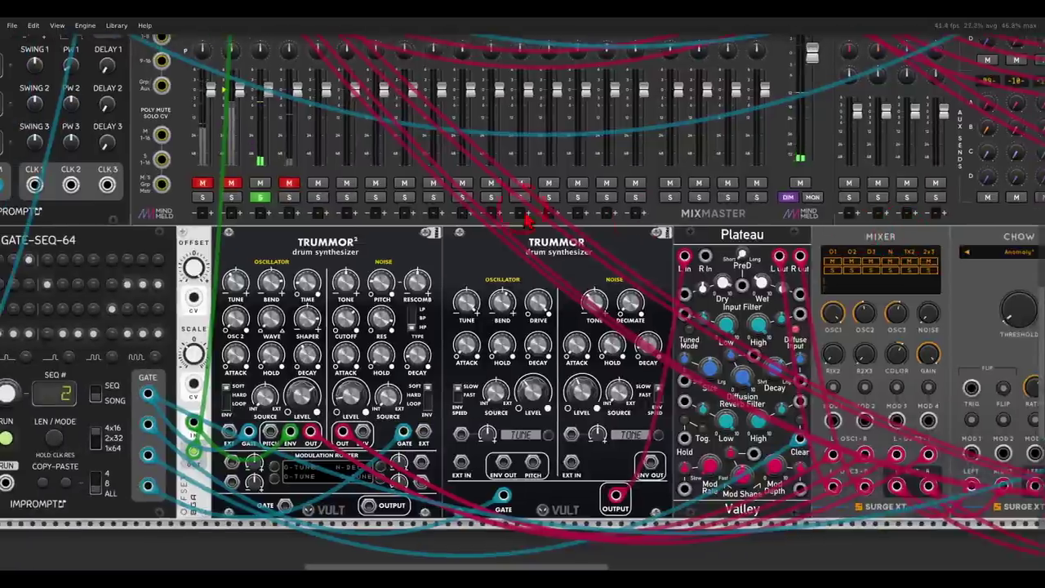
click(285, 197)
click(266, 198)
click(285, 184)
Step: Take the Combulator out of bypass and adjust its center frequency
scroll(705, 300, right, 12)
scroll(705, 300, down, 2)
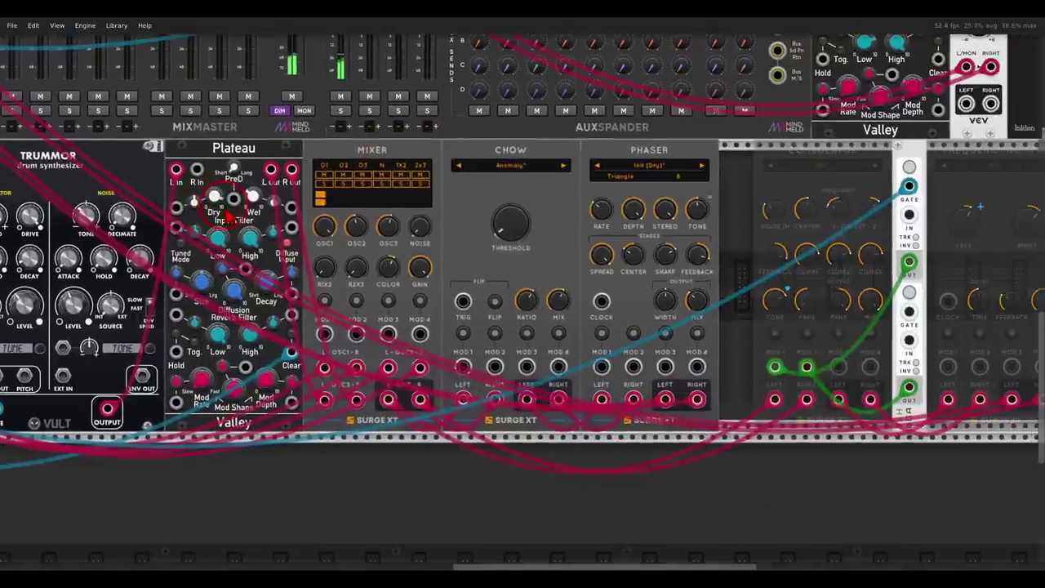
scroll(709, 308, right, 6)
scroll(709, 308, down, 1)
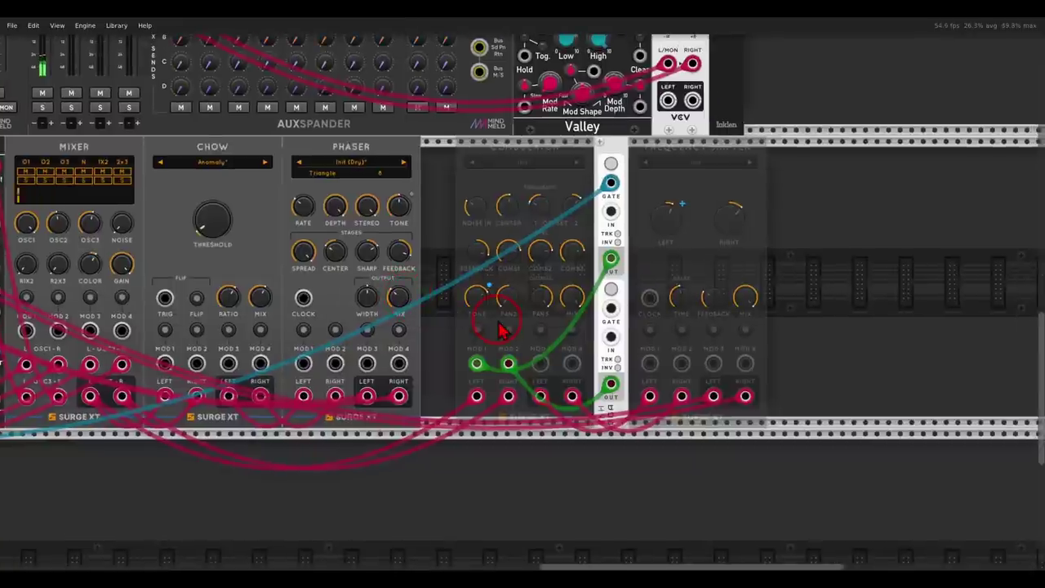
mouse_move(516, 214)
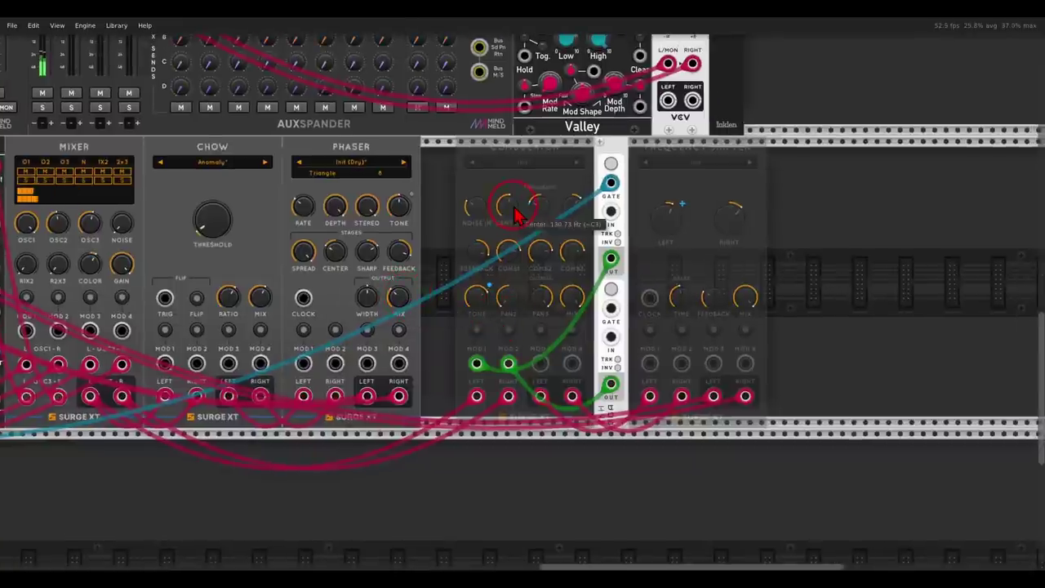
key(ctrl+e)
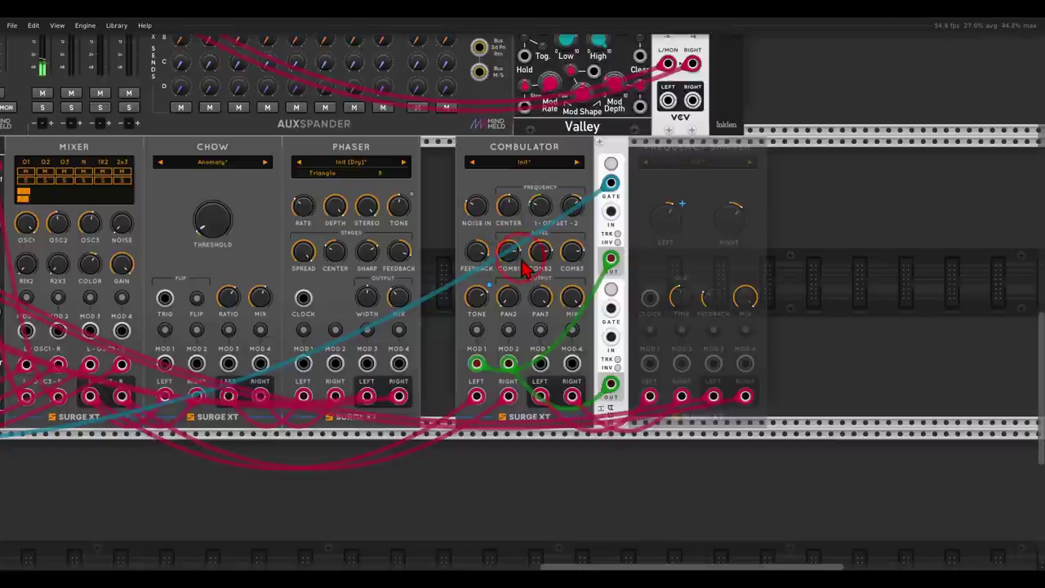
drag(514, 245, 510, 277)
drag(496, 238, 504, 213)
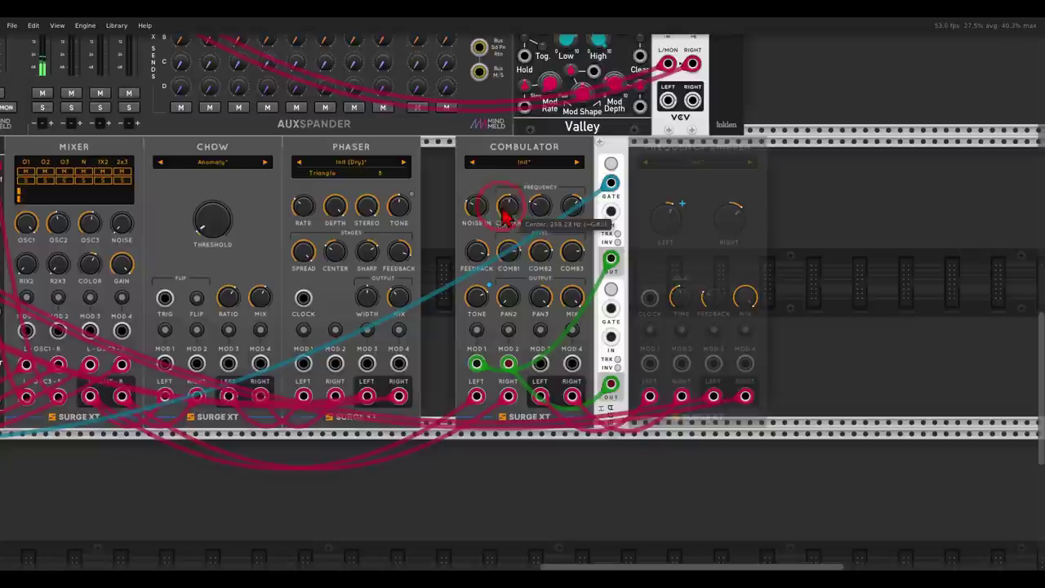
drag(532, 284, 524, 267)
drag(492, 211, 490, 205)
Step: Take the Frequency Shifter out of bypass and try its left and right shifts along with the Combulator's center frequency
click(668, 213)
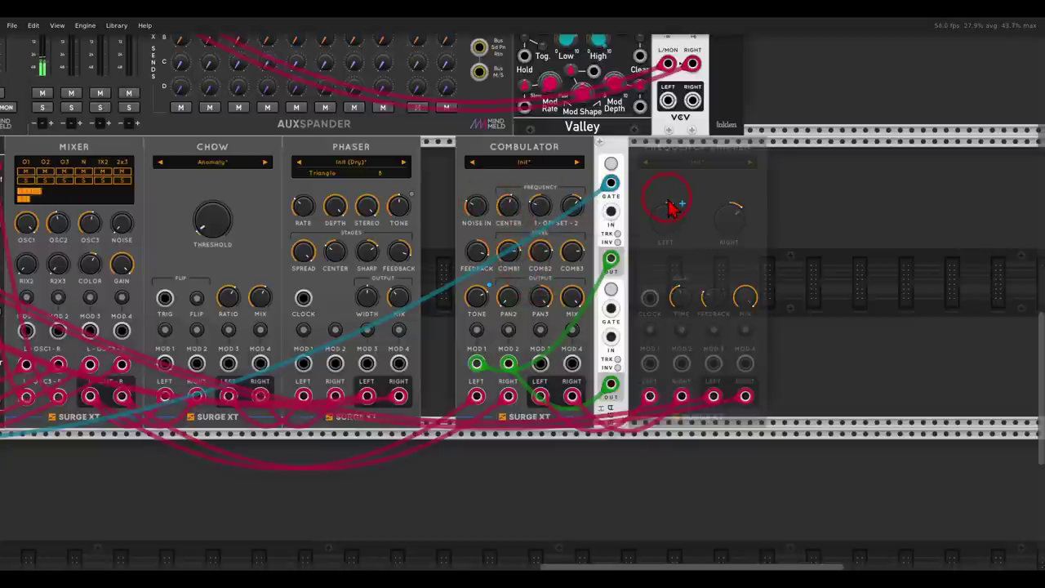
key(ctrl+e)
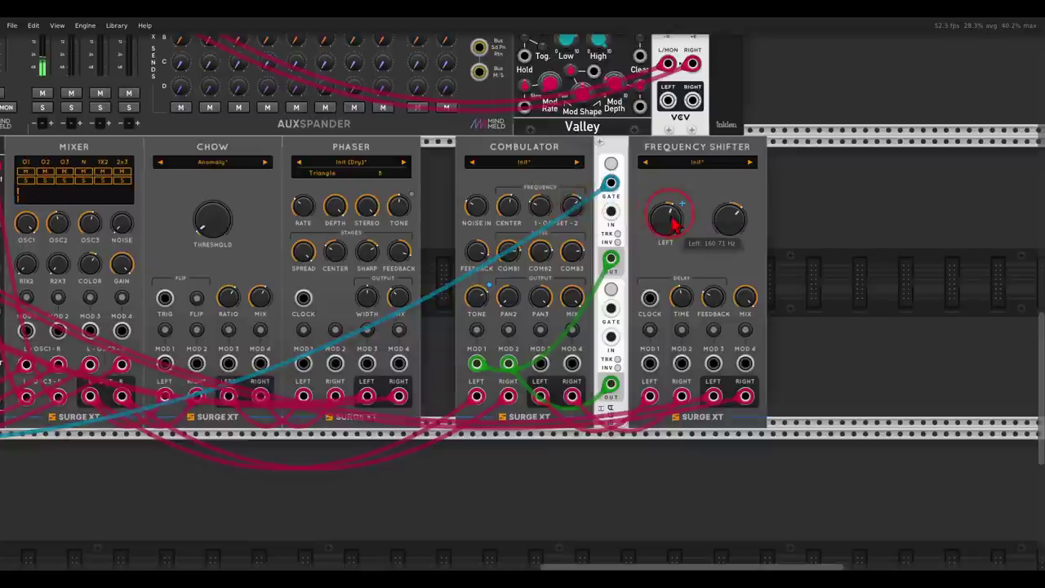
mouse_move(666, 231)
mouse_down()
mouse_move(660, 215)
mouse_move(665, 236)
mouse_up()
click(730, 218)
drag(729, 247, 702, 222)
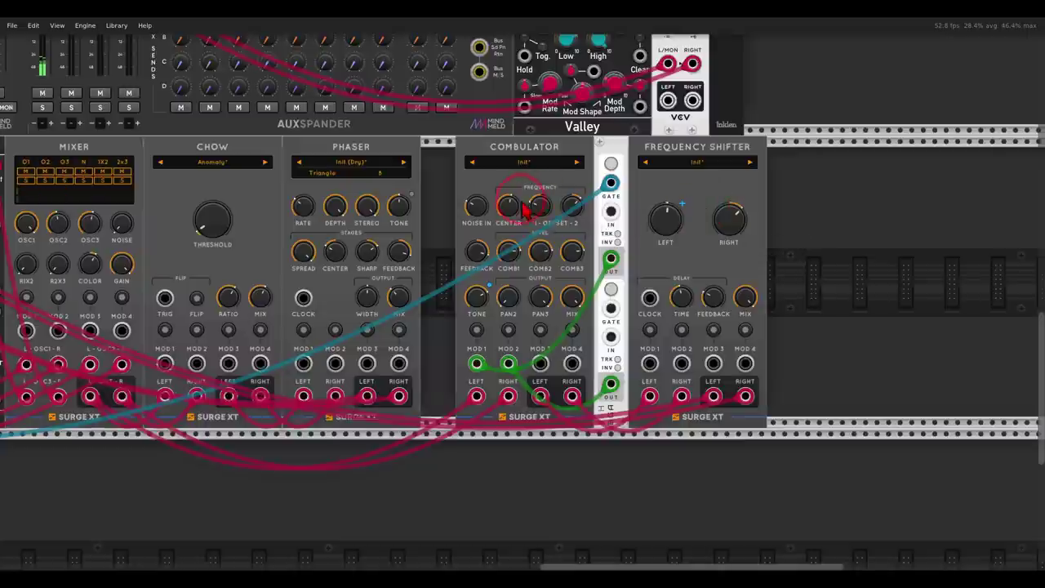
click(507, 205)
mouse_move(515, 219)
mouse_down()
mouse_move(527, 245)
mouse_move(503, 218)
mouse_up()
Step: Unmute all four used MixMaster channels, clear the solo and bring the whole patch into view
drag(202, 154, 927, 205)
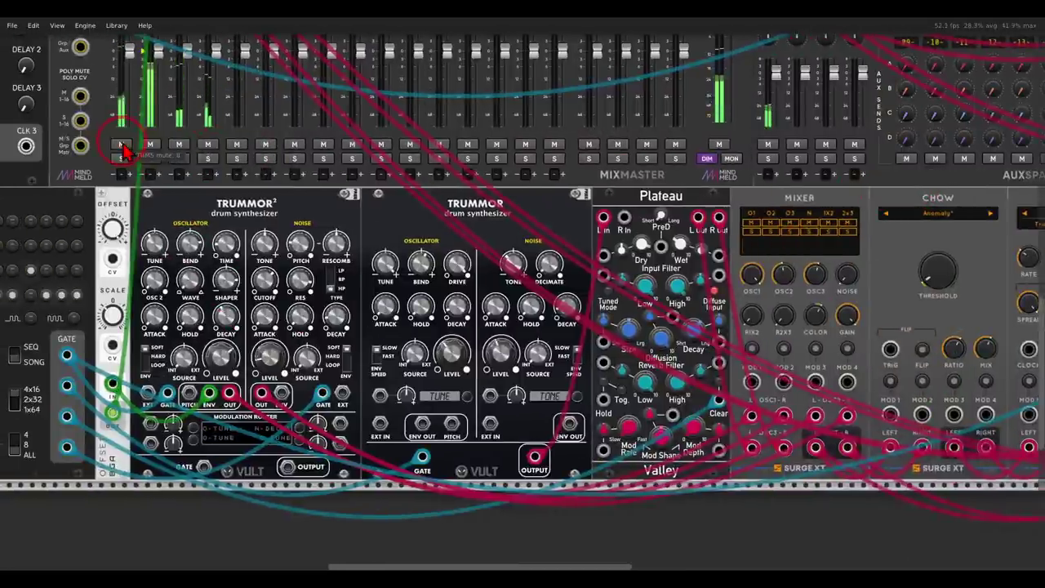
scroll(415, 201, down, 2)
scroll(438, 235, up, 5)
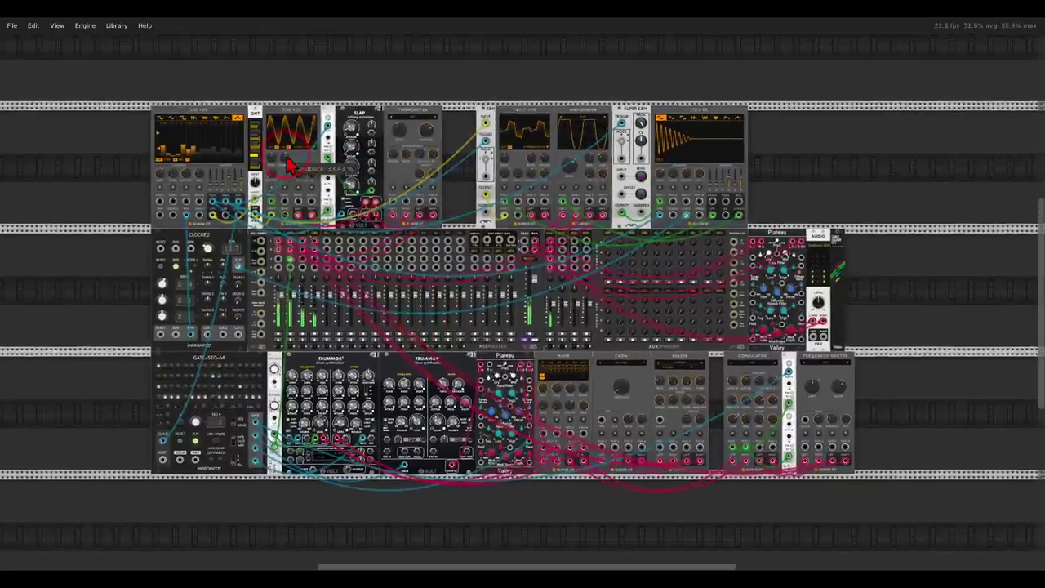
drag(286, 157, 287, 168)
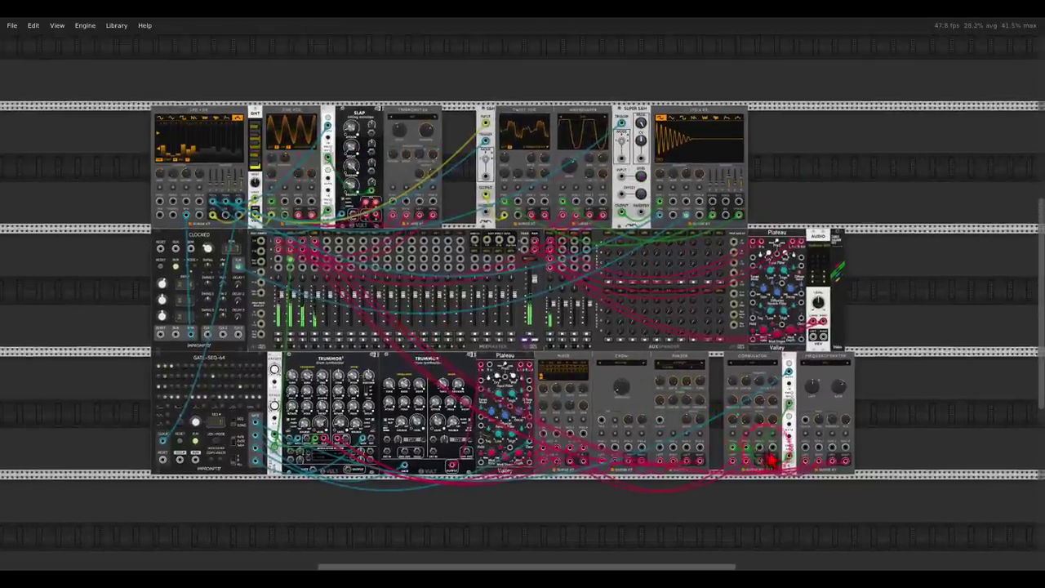
drag(757, 400, 728, 383)
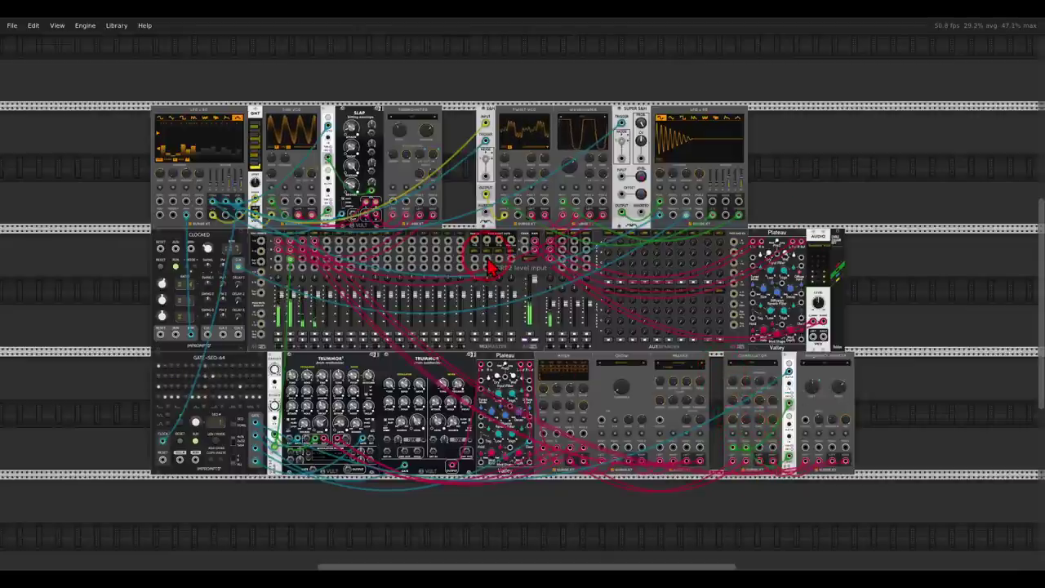
scroll(490, 268, up, 2)
scroll(500, 213, left, 2)
drag(496, 203, 480, 199)
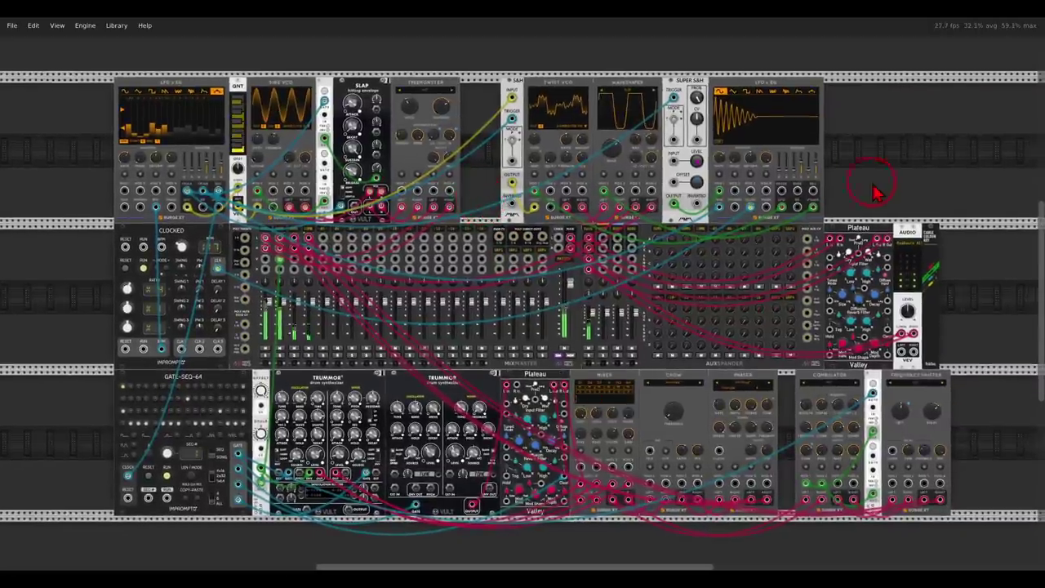